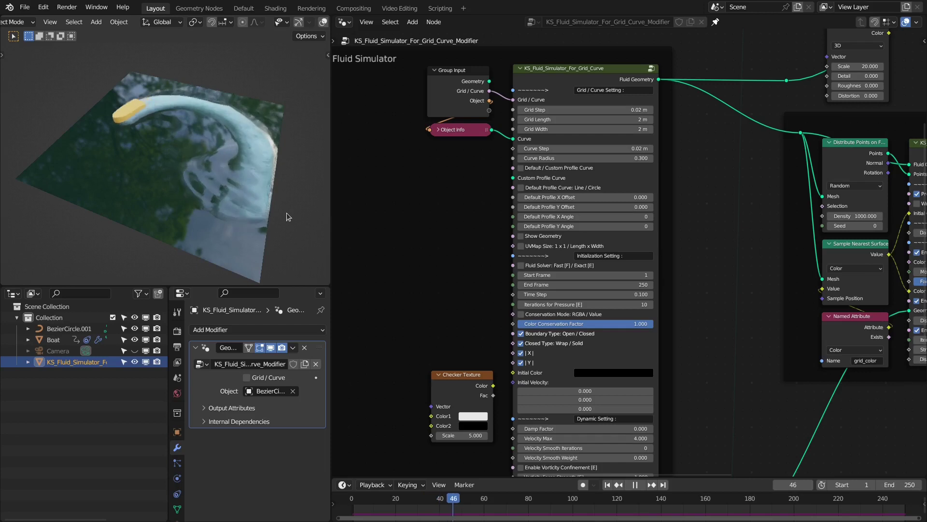
pyautogui.scroll(-2, 671, 152)
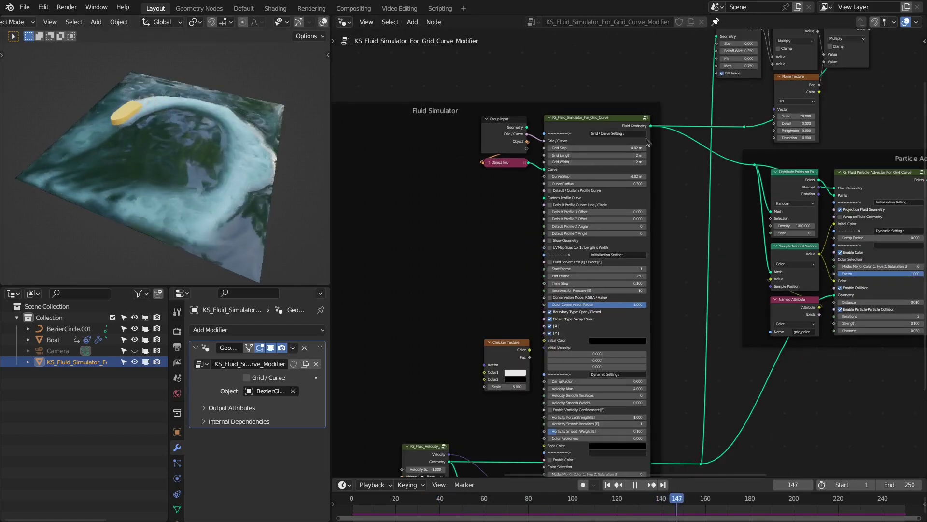
pyautogui.scroll(-6, 662, 178)
pyautogui.moveTo(664, 252); pyautogui.dragTo(669, 239, button='middle')
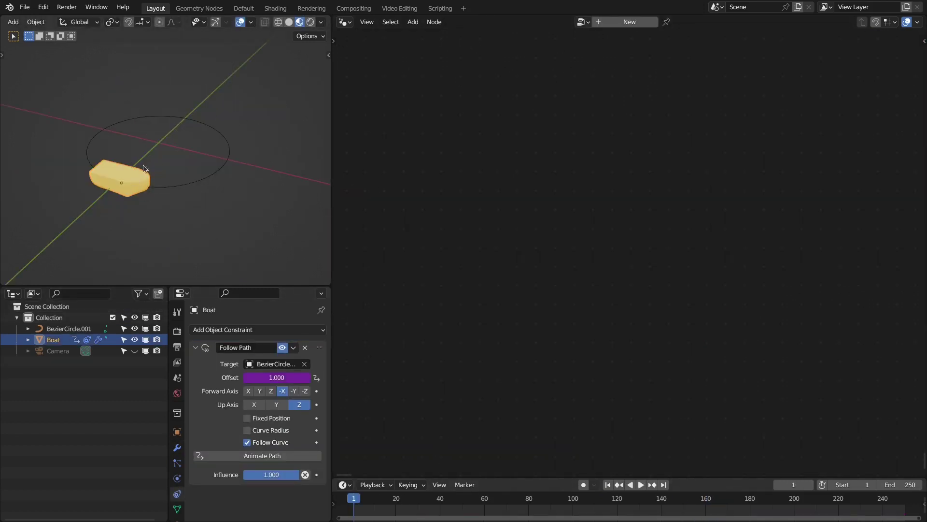
# Step: Preview the boat's animation along the circular path
pyautogui.moveTo(371, 513); pyautogui.dragTo(610, 492)
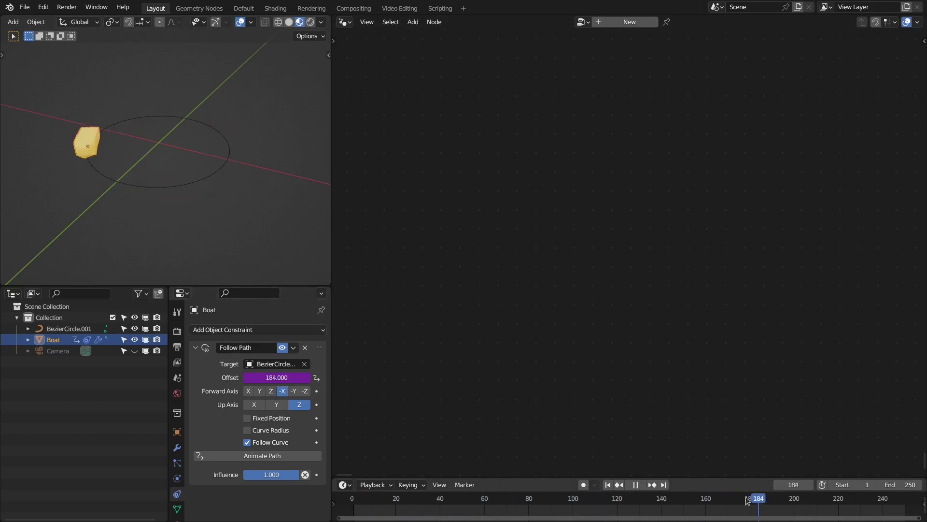
pyautogui.press('space')
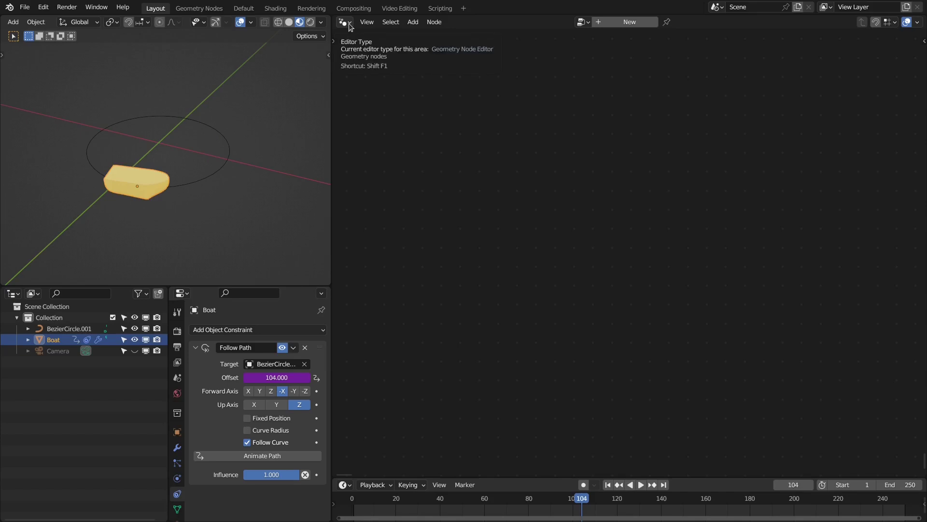
# Step: Switch the node editor area to the Asset Browser and show the Grid-Curve catalog under KS Tools, Fluid Simulator
pyautogui.click(343, 23)
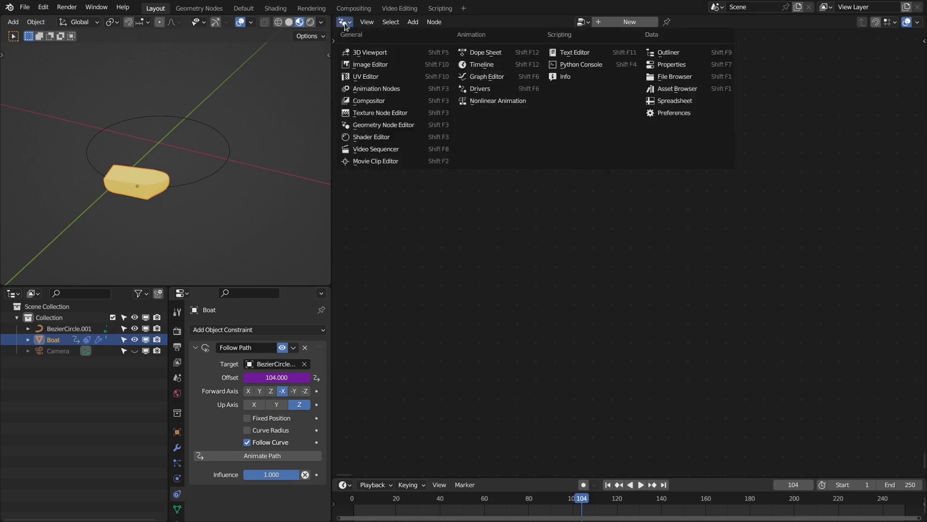
pyautogui.click(664, 89)
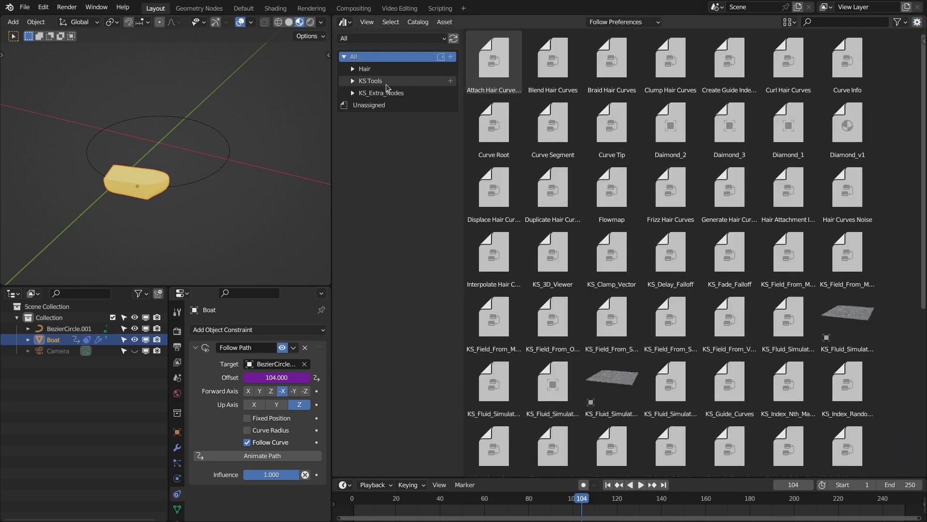
pyautogui.click(382, 81)
pyautogui.click(390, 93)
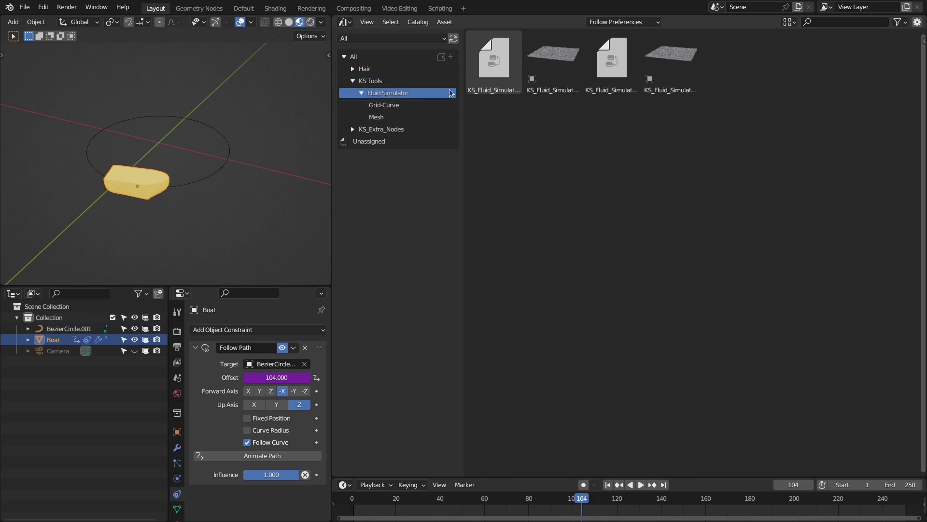
pyautogui.click(393, 105)
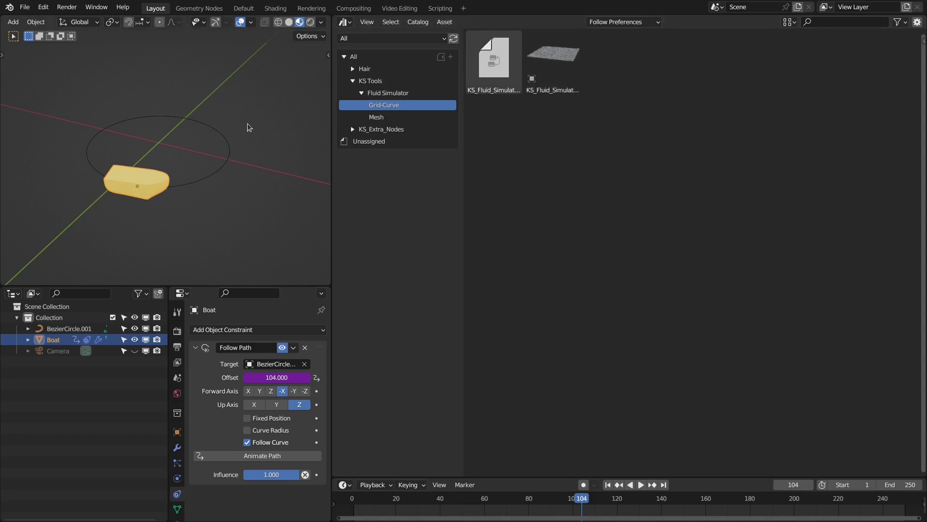
# Step: Add the fluid simulator object asset from the Grid-Curve catalog at the scene's origin, working in top view
pyautogui.press('KP_7')
pyautogui.scroll(3, 247, 124)
pyautogui.keyDown('shift'); pyautogui.moveTo(243, 154); pyautogui.dragTo(254, 125, button='middle'); pyautogui.keyUp('shift')
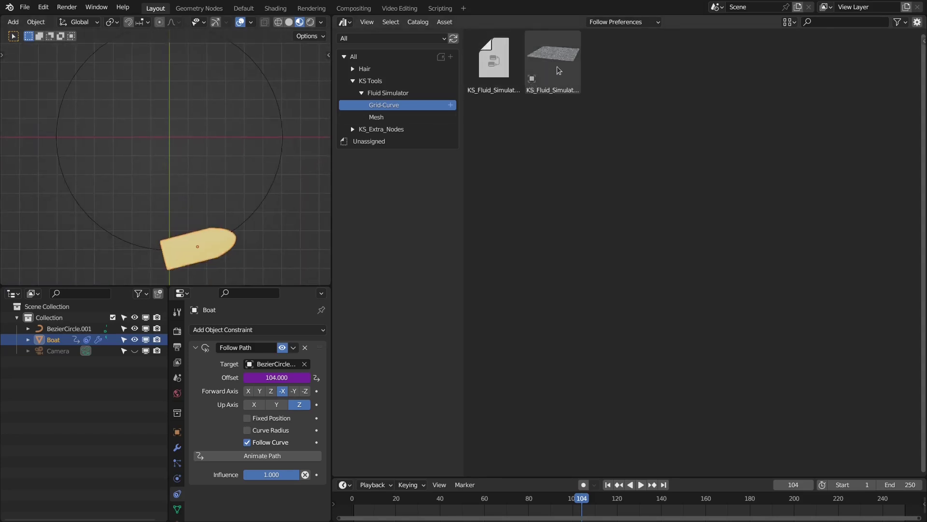
pyautogui.moveTo(553, 61)
pyautogui.mouseDown()
pyautogui.moveTo(327, 186)
pyautogui.moveTo(170, 136)
pyautogui.mouseUp()
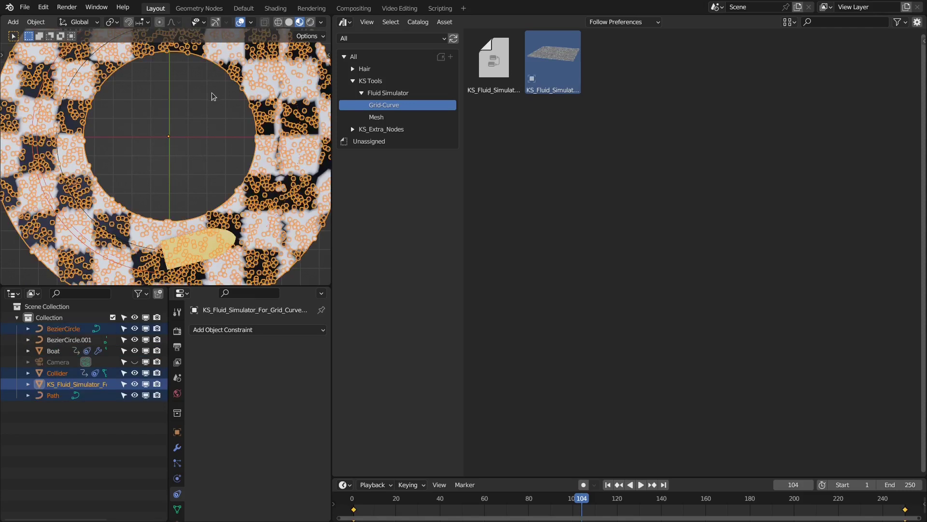
pyautogui.scroll(-4, 211, 96)
pyautogui.moveTo(212, 179)
pyautogui.mouseDown(button='middle')
pyautogui.moveTo(176, 88)
pyautogui.moveTo(209, 143)
pyautogui.mouseUp(button='middle')
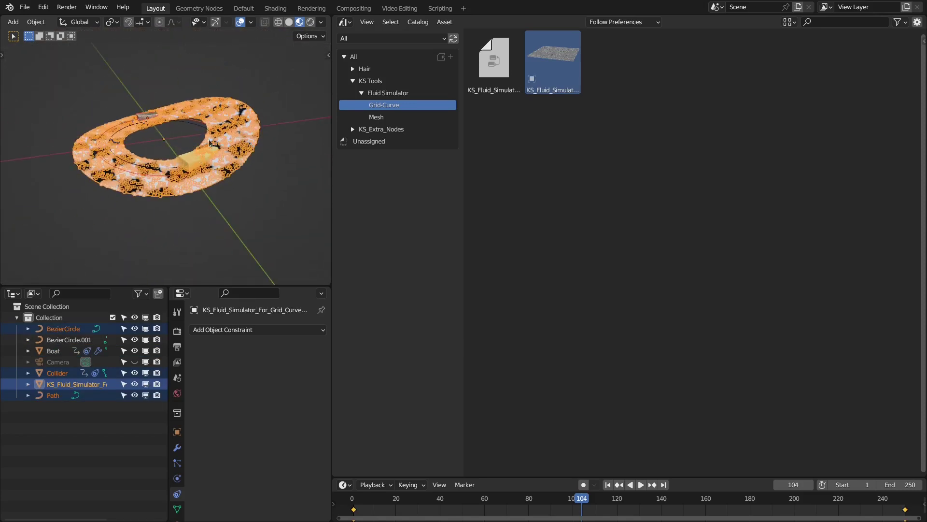
# Step: Switch the Asset Browser area to the Geometry Node Editor to show the fluid simulator's node tree
pyautogui.click(345, 22)
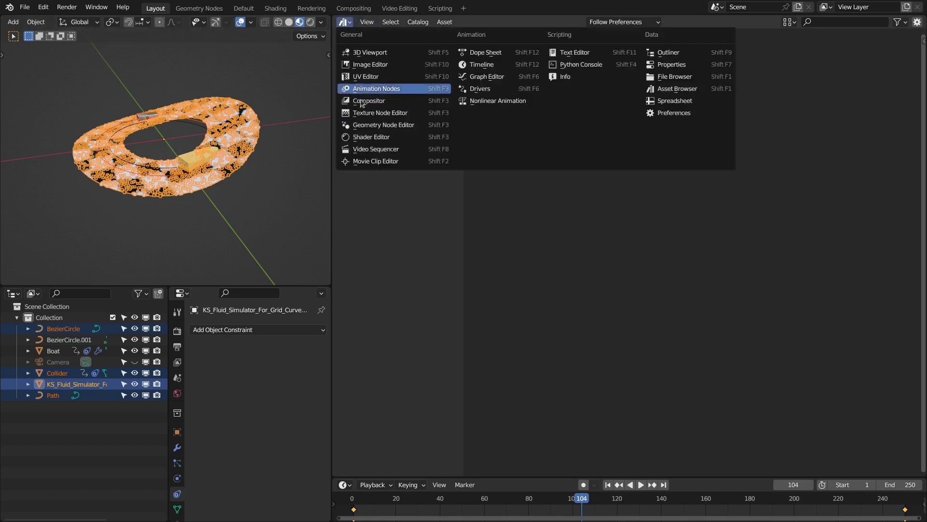
pyautogui.click(370, 125)
pyautogui.scroll(5, 598, 140)
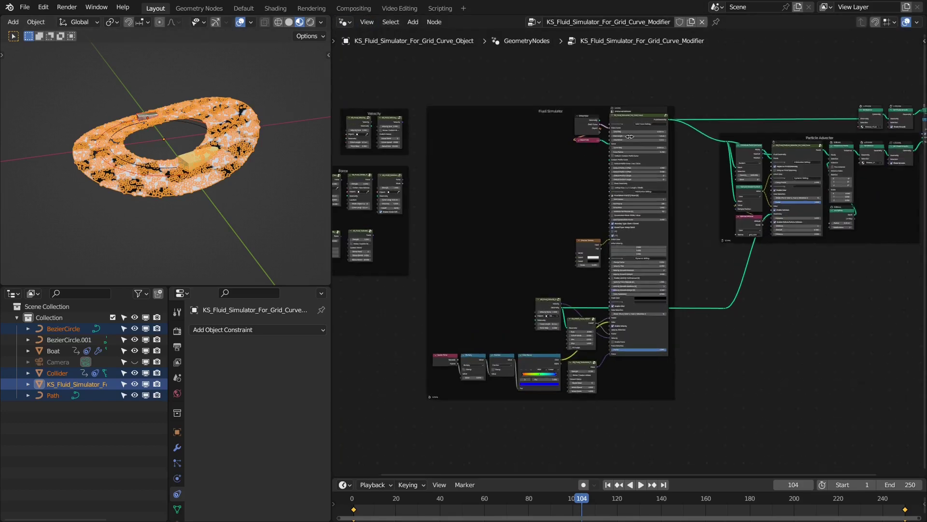
pyautogui.scroll(-2, 630, 120)
pyautogui.moveTo(238, 121); pyautogui.dragTo(217, 147, button='middle')
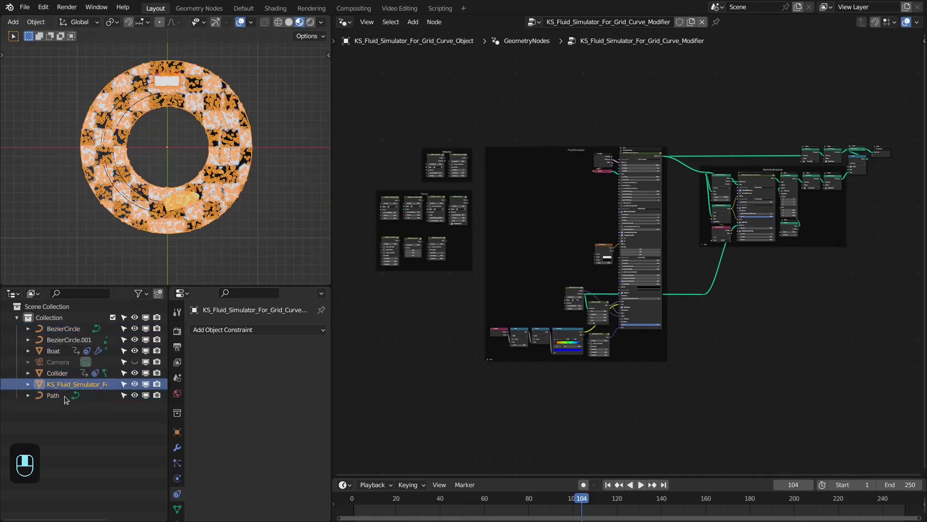
# Step: Turn off Grid / Curve in the simulator's modifier for a flat grid and return to frame 1
pyautogui.click(177, 448)
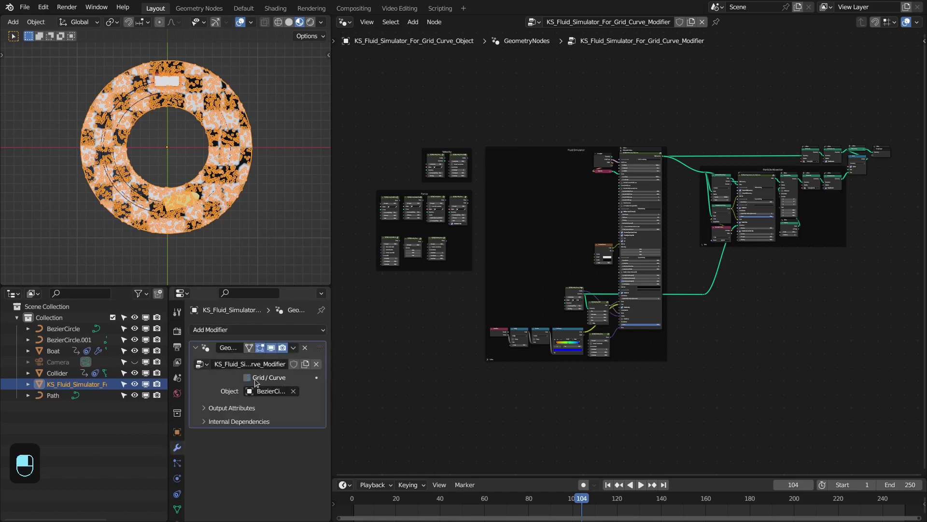
pyautogui.hotkey('shift', 'Left')
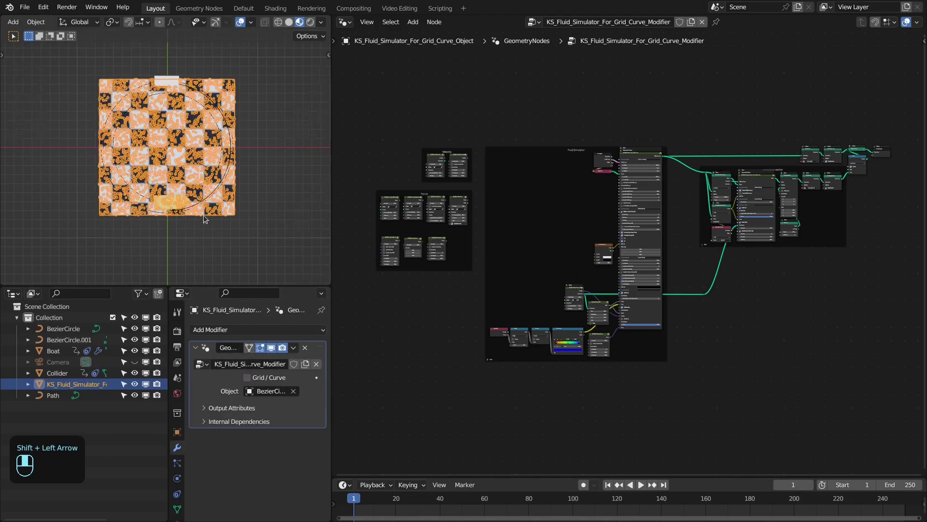
pyautogui.scroll(2, 193, 183)
pyautogui.scroll(-2, 192, 172)
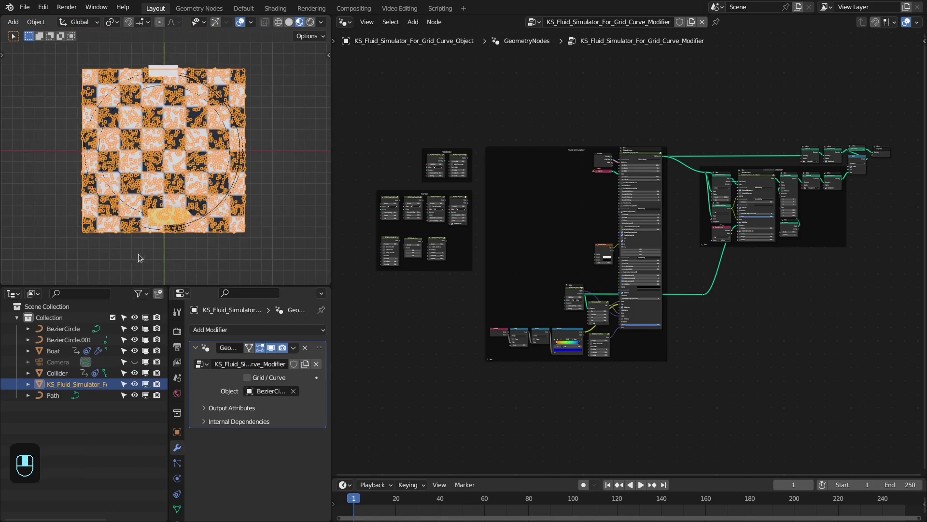
pyautogui.hotkey('ctrl', 'space')
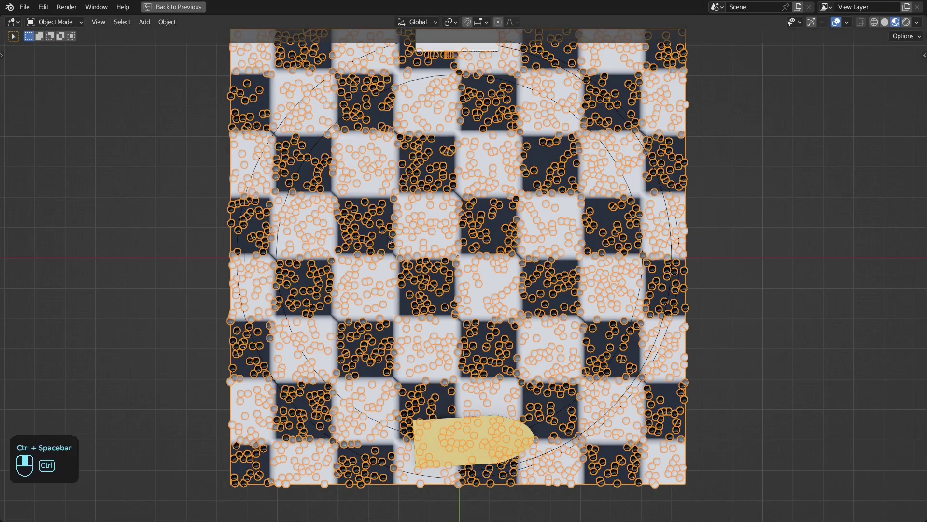
pyautogui.hotkey('ctrl', 'space')
# Step: Delete the Path, Collider and BezierCircle objects that came with the simulator asset
pyautogui.click(54, 395)
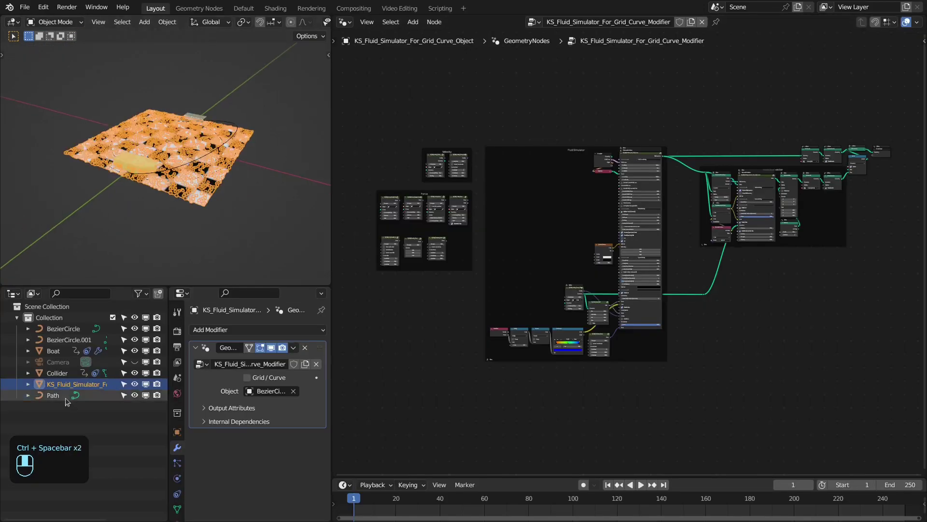
pyautogui.press('x')
pyautogui.click(172, 193)
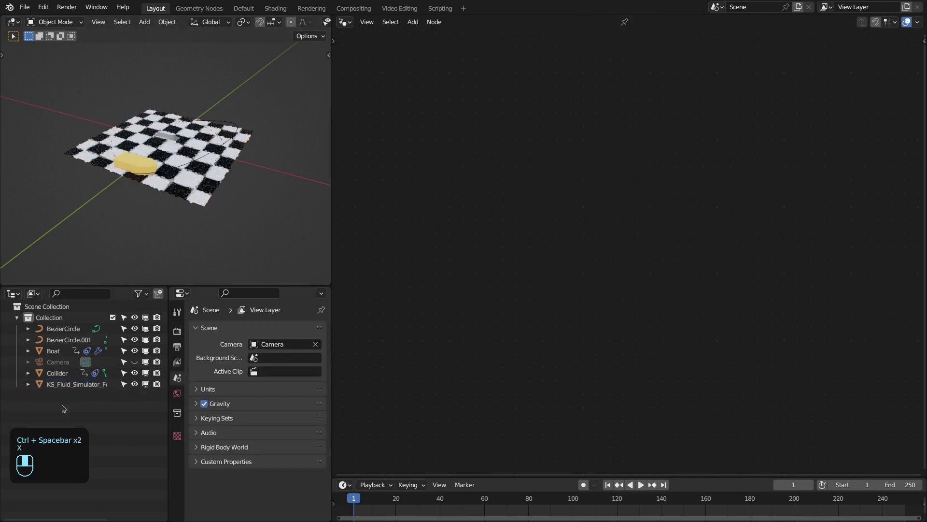
pyautogui.click(58, 372)
pyautogui.press('x')
pyautogui.click(121, 187)
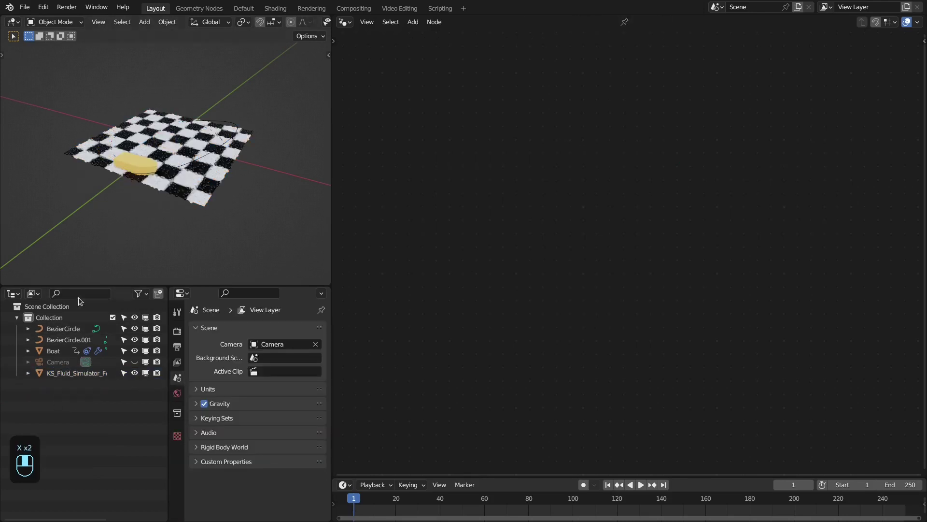
pyautogui.click(65, 329)
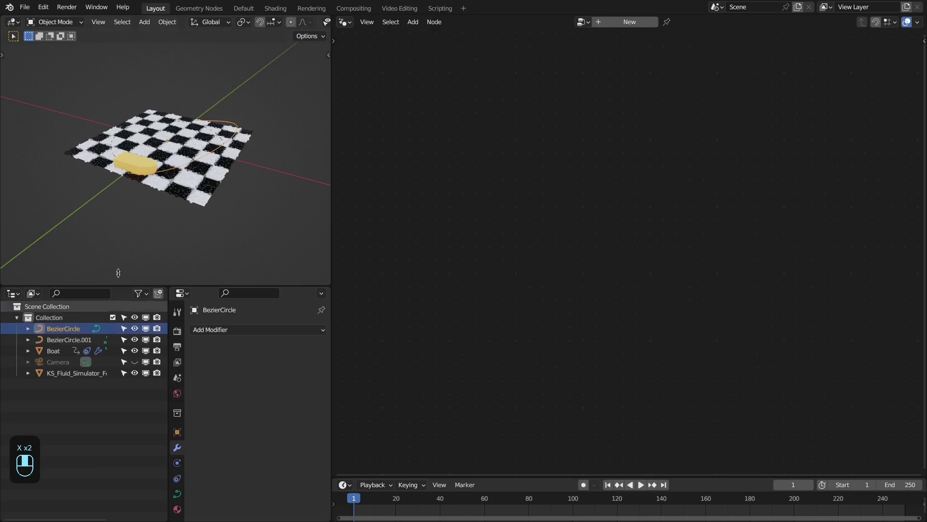
pyautogui.press('x')
pyautogui.click(181, 161)
# Step: Select the fluid simulator object and turn off the Switch node that feeds the particles into Join Geometry
pyautogui.moveTo(181, 161); pyautogui.dragTo(133, 203, button='middle')
pyautogui.press('KP_7')
pyautogui.click(225, 169)
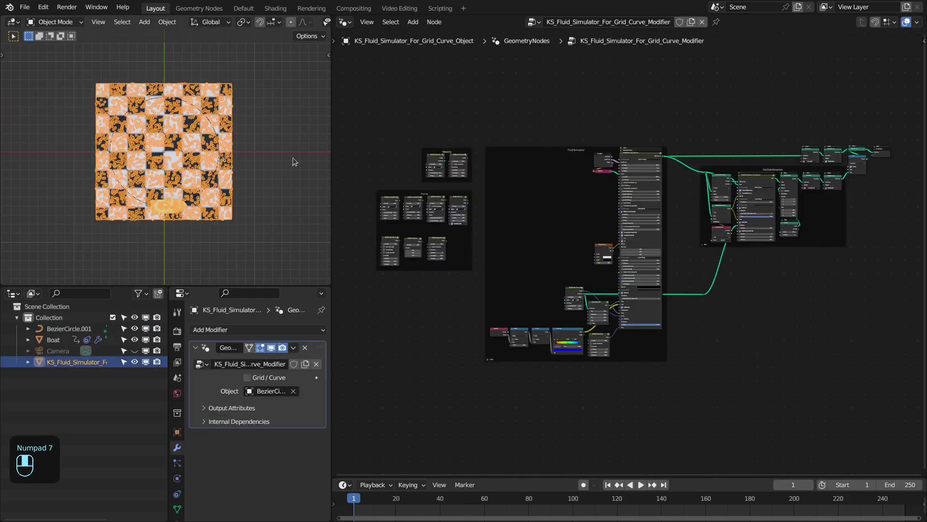
pyautogui.scroll(8, 618, 271)
pyautogui.moveTo(618, 271); pyautogui.dragTo(614, 275, button='middle')
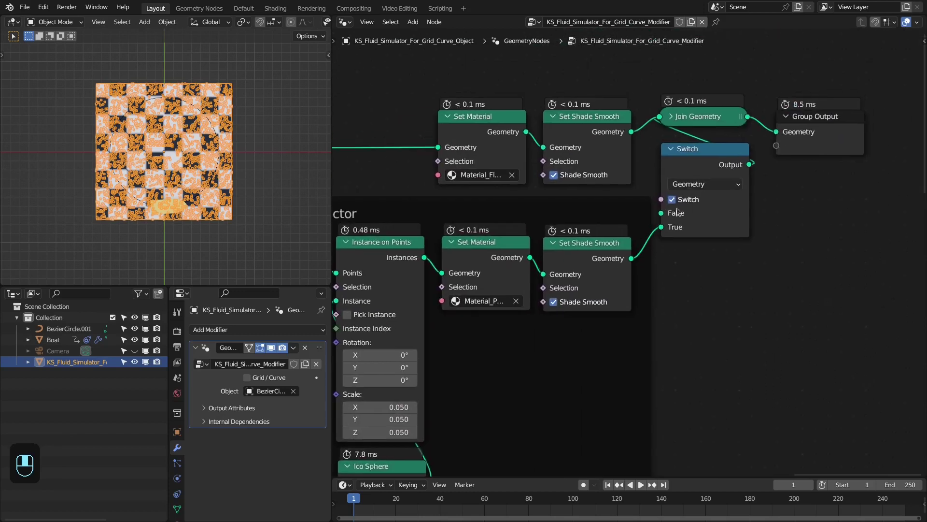
pyautogui.click(682, 201)
# Step: Hide the Timings and Named Attributes overlays in the node editor
pyautogui.scroll(-10, 502, 216)
pyautogui.moveTo(502, 215); pyautogui.dragTo(765, 168, button='middle')
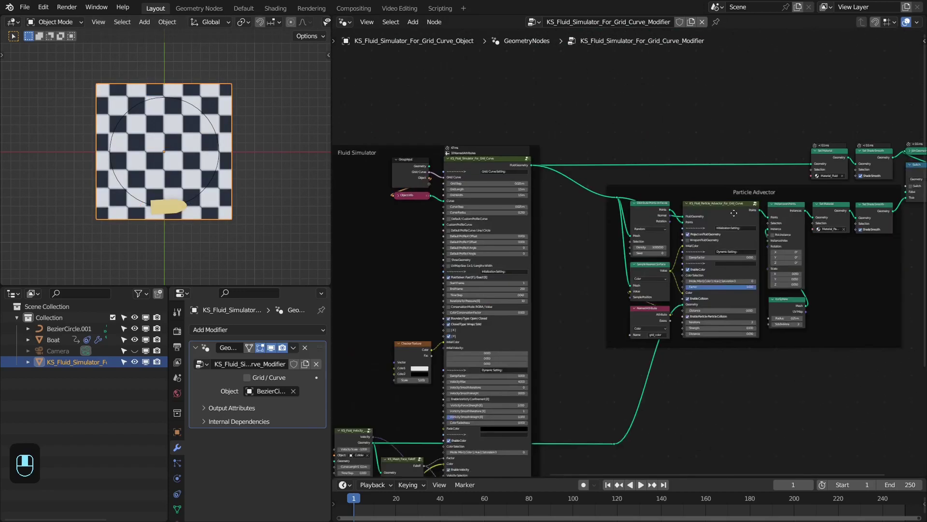
pyautogui.scroll(8, 765, 168)
pyautogui.moveTo(701, 170); pyautogui.dragTo(912, 243, button='middle')
pyautogui.click(916, 21)
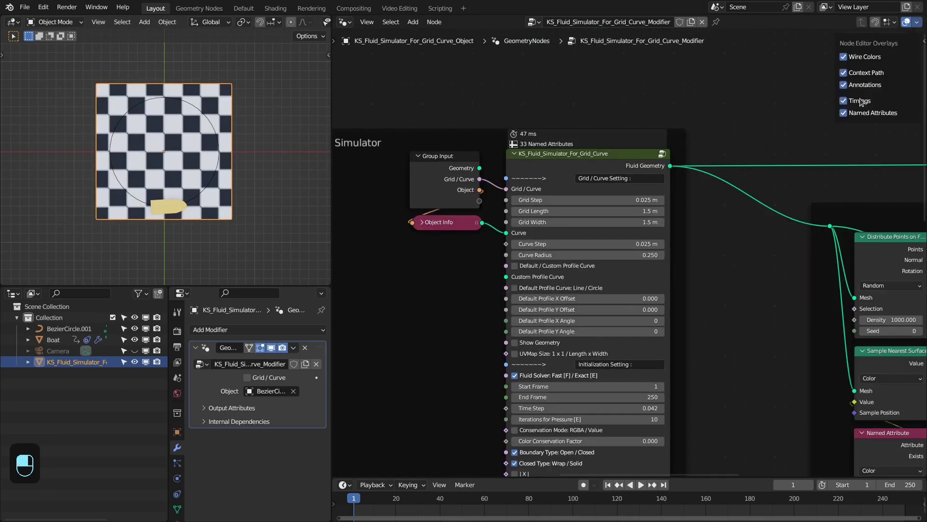
pyautogui.moveTo(843, 101); pyautogui.dragTo(841, 125)
# Step: Set the Grid Step of the KS_Fluid_Simulator_For_Grid_Curve node to 0.02 m
pyautogui.moveTo(729, 186); pyautogui.dragTo(757, 139, button='middle')
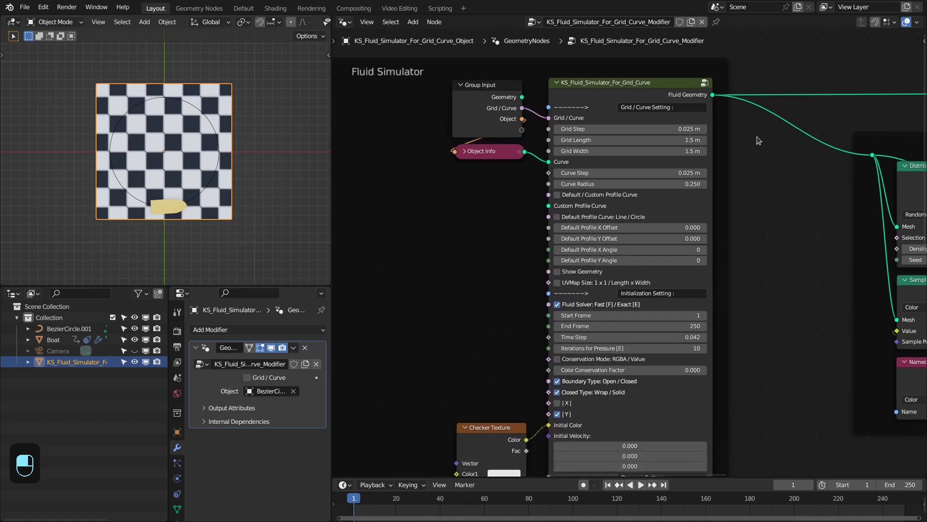
pyautogui.scroll(1, 757, 138)
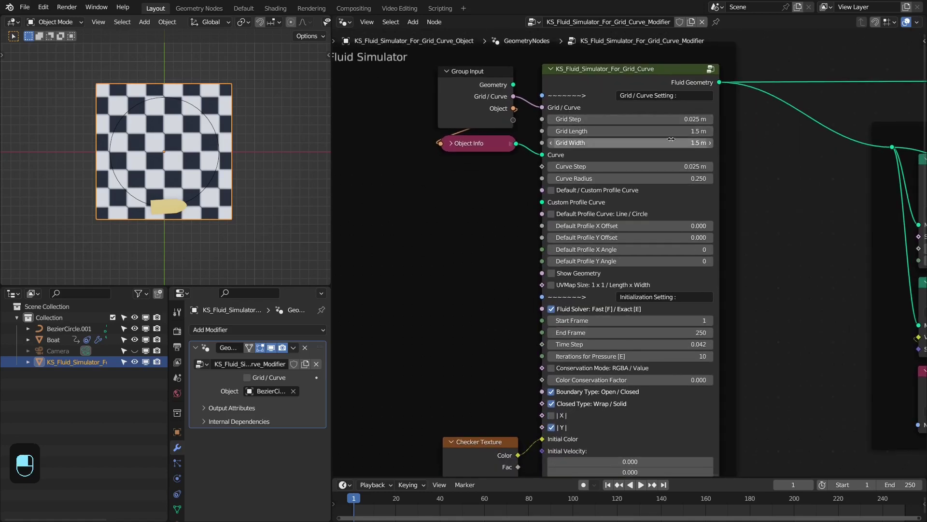
pyautogui.click(655, 121)
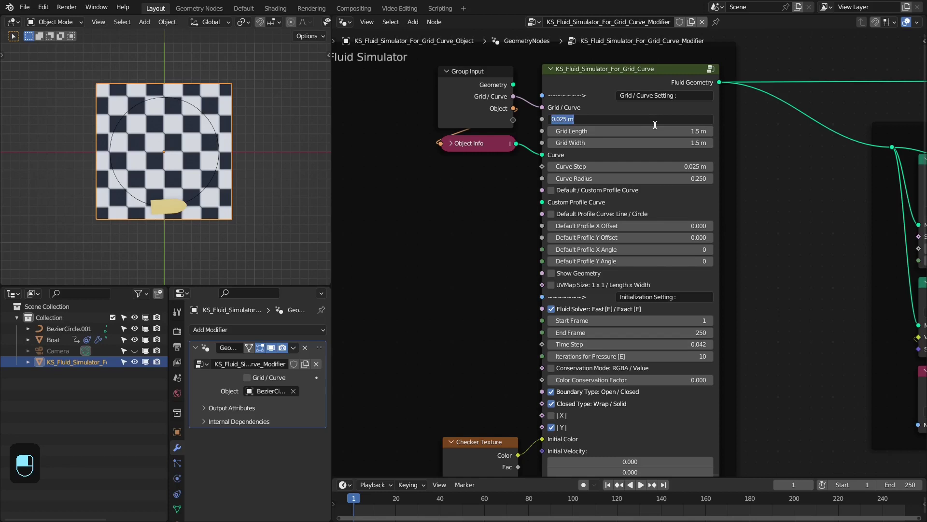
pyautogui.write('0.02')
pyautogui.press('Return')
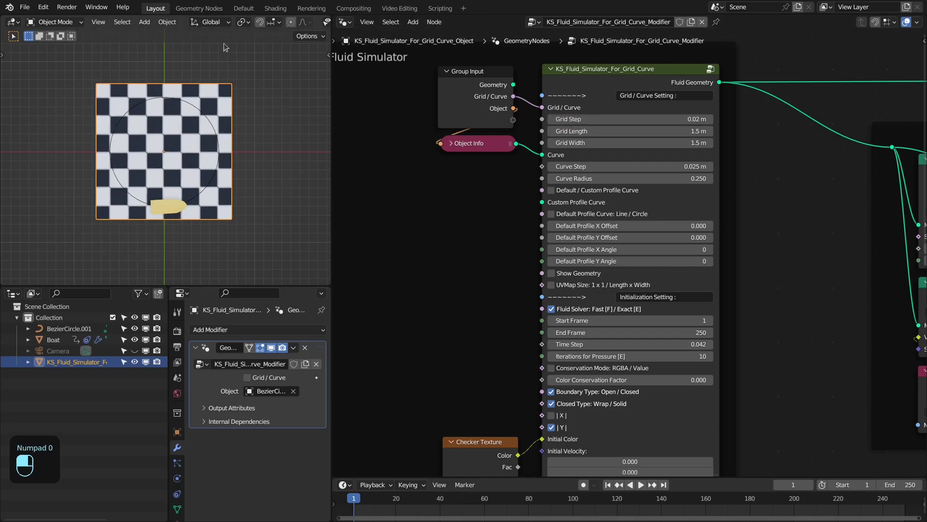
# Step: Display the viewport in wireframe and raise the Wireframe overlay threshold to show every cell of the simulator grid
pyautogui.scroll(-5, 266, 21)
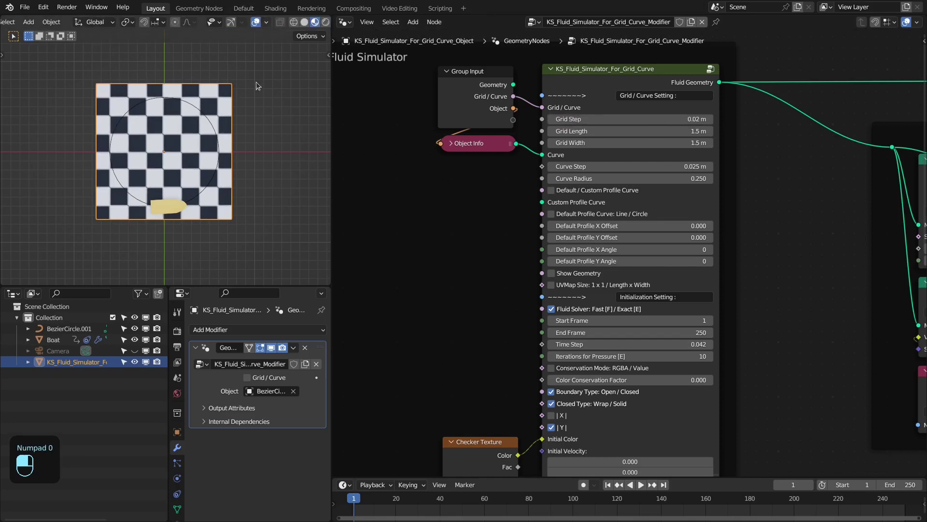
pyautogui.click(266, 22)
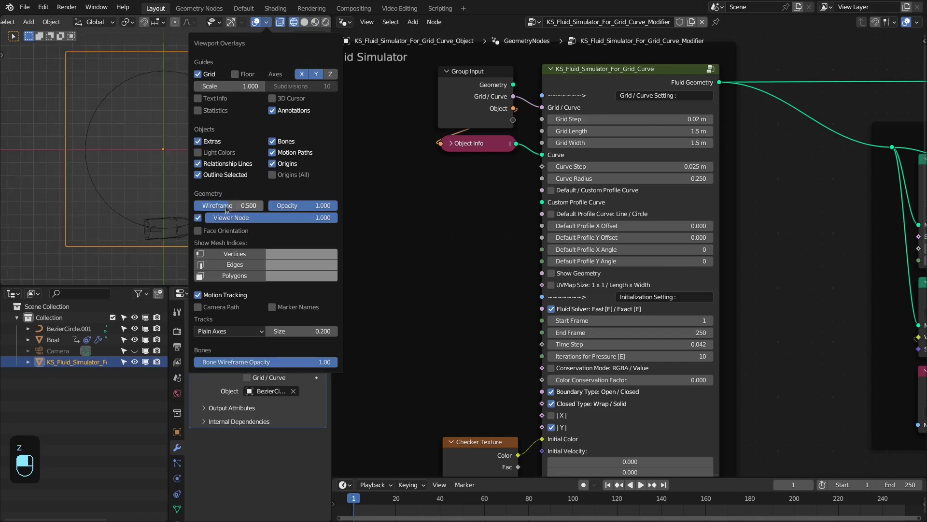
pyautogui.moveTo(225, 205); pyautogui.dragTo(266, 206)
pyautogui.scroll(2, 161, 175)
pyautogui.scroll(-1, 163, 174)
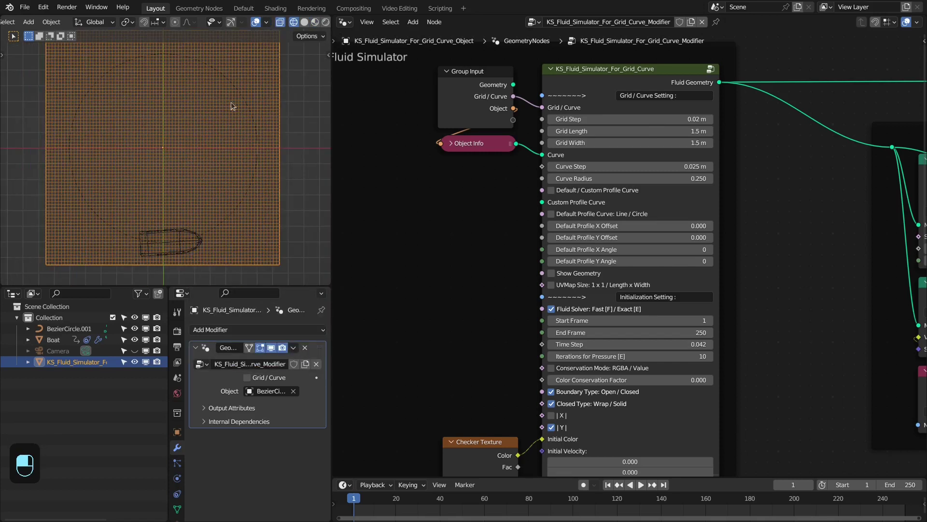
pyautogui.scroll(-1, 251, 92)
pyautogui.scroll(-1, 244, 119)
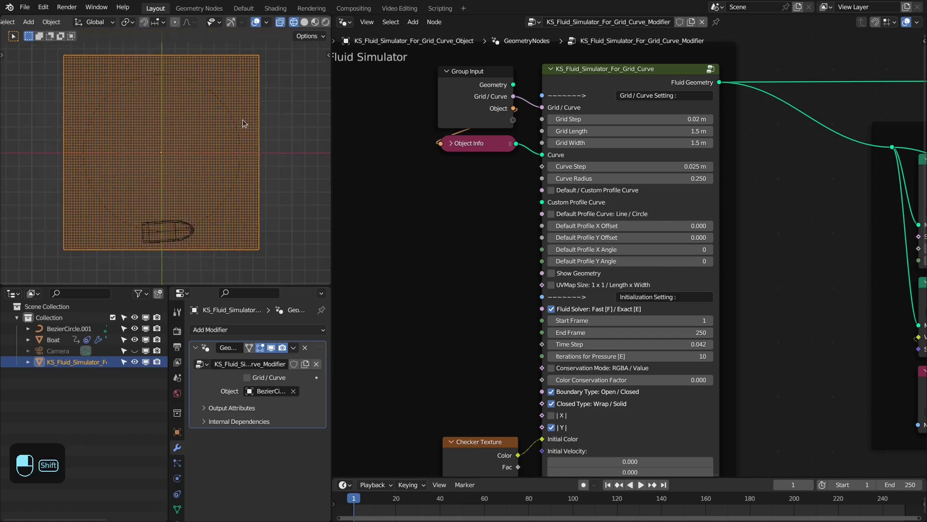
pyautogui.click(266, 21)
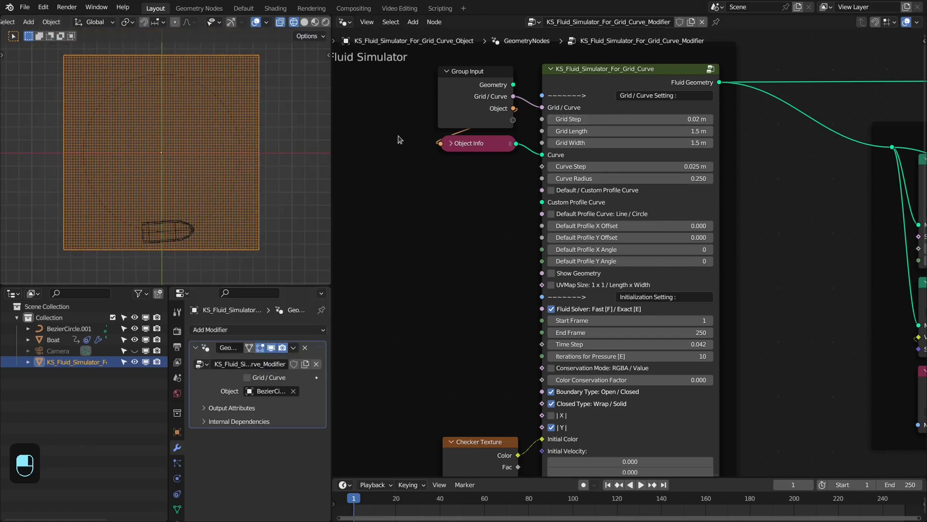
# Step: Show the viewport in Material Preview shading and turn off the Wireframe overlay
pyautogui.press('z')
pyautogui.press('z')
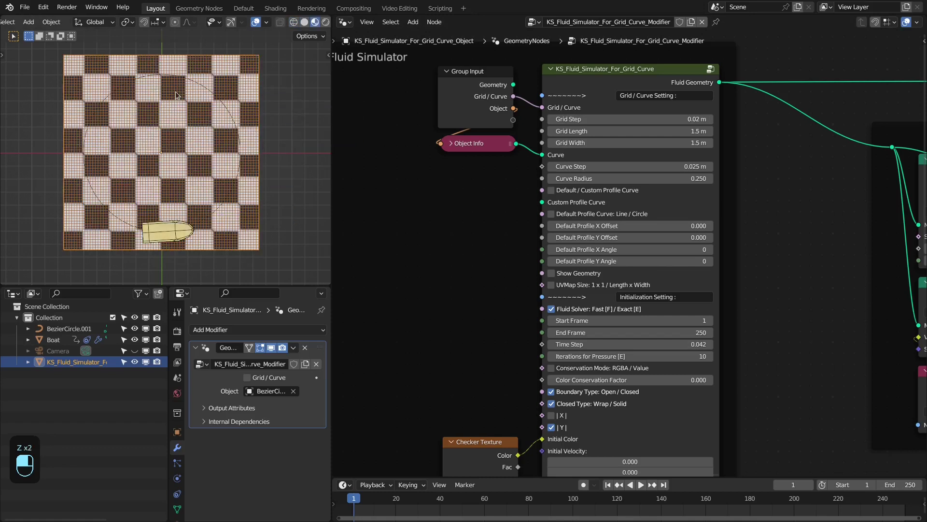
pyautogui.click(266, 22)
pyautogui.click(199, 217)
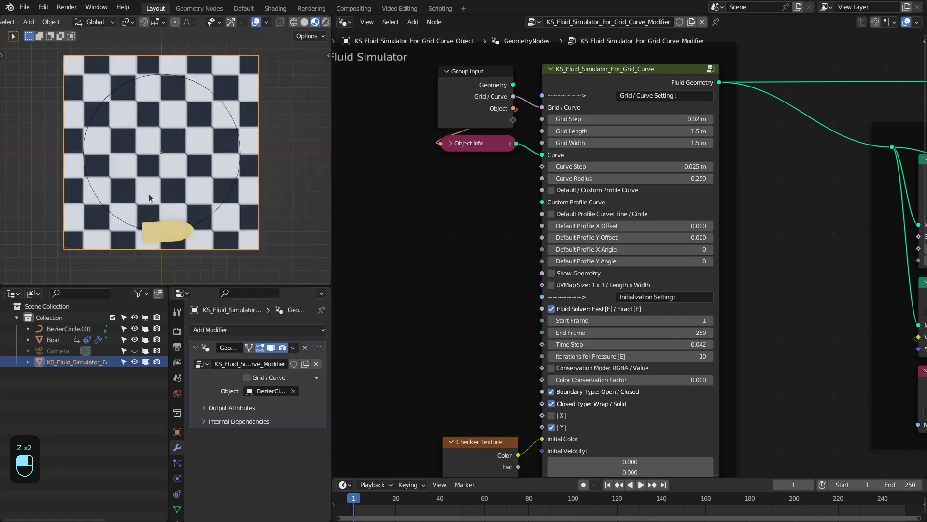
# Step: Set the simulator grid's Grid Length and Grid Width to 2 m
pyautogui.moveTo(189, 186); pyautogui.dragTo(170, 132, button='middle')
pyautogui.scroll(2, 666, 110)
pyautogui.moveTo(666, 124); pyautogui.dragTo(666, 136)
pyautogui.write('2')
pyautogui.press('Return')
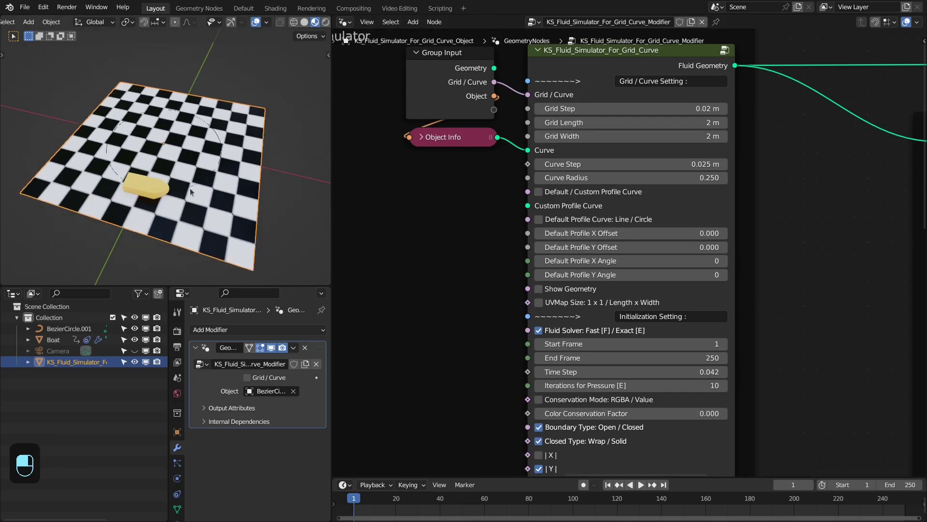
# Step: Turn off the Fluid Solver: Fast [F] / Exact [E] option in the simulator node's initialization settings
pyautogui.moveTo(190, 188); pyautogui.dragTo(183, 189, button='middle')
pyautogui.moveTo(622, 247); pyautogui.dragTo(635, 147, button='middle')
pyautogui.moveTo(661, 256); pyautogui.dragTo(621, 115, button='middle')
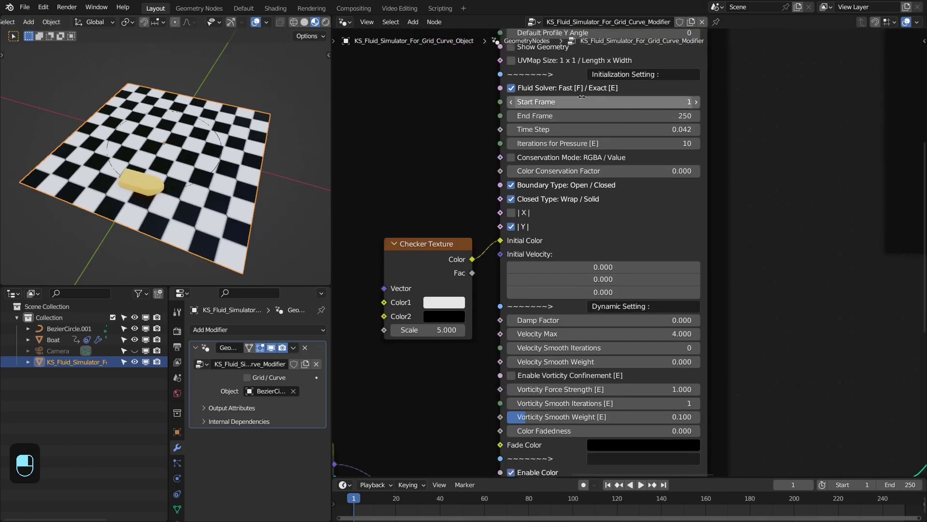
pyautogui.click(511, 88)
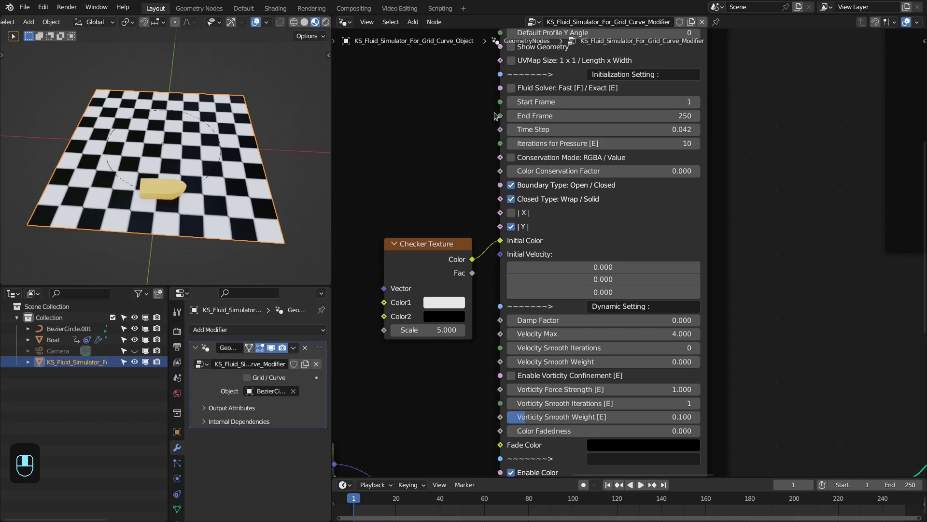
# Step: Set the simulator's Time Step to 0.1 and its Color Conservation Factor to 1
pyautogui.moveTo(707, 196); pyautogui.dragTo(708, 190, button='middle')
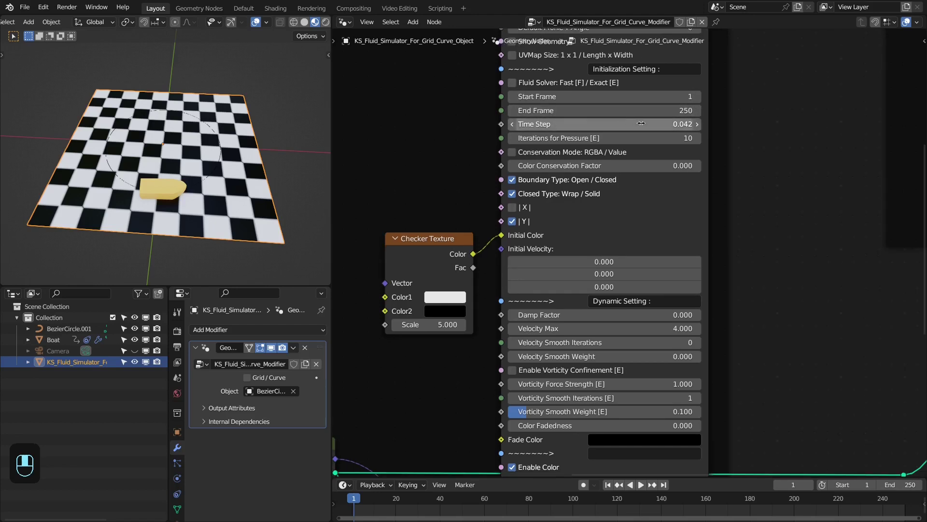
pyautogui.click(565, 127)
pyautogui.write('.1')
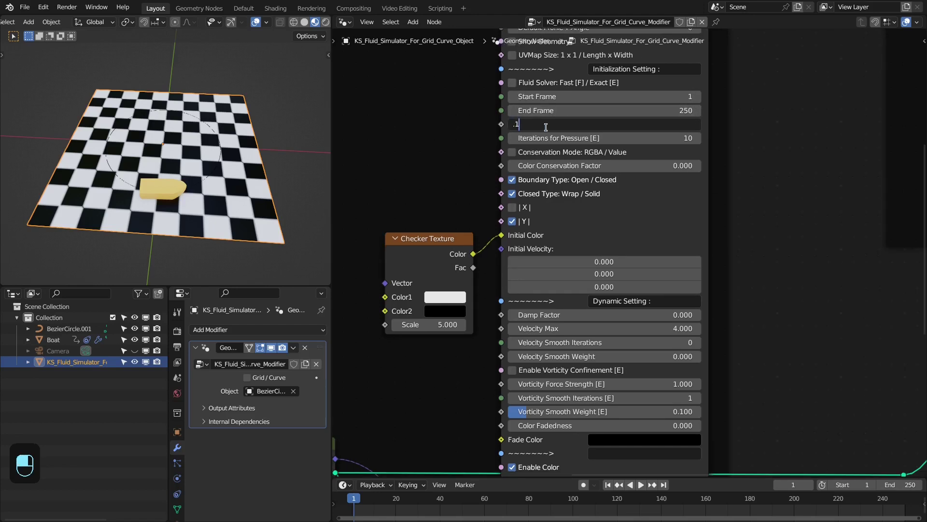
pyautogui.press('Return')
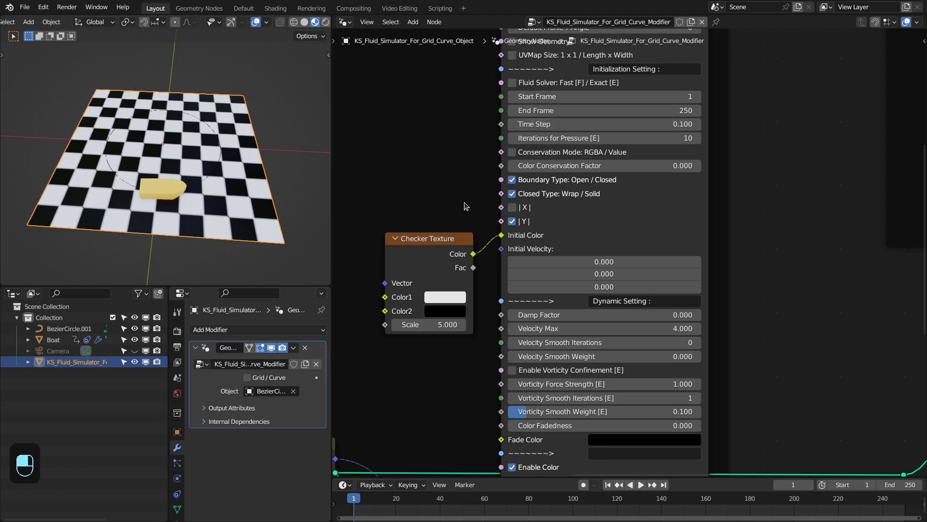
pyautogui.click(547, 165)
pyautogui.press('Return')
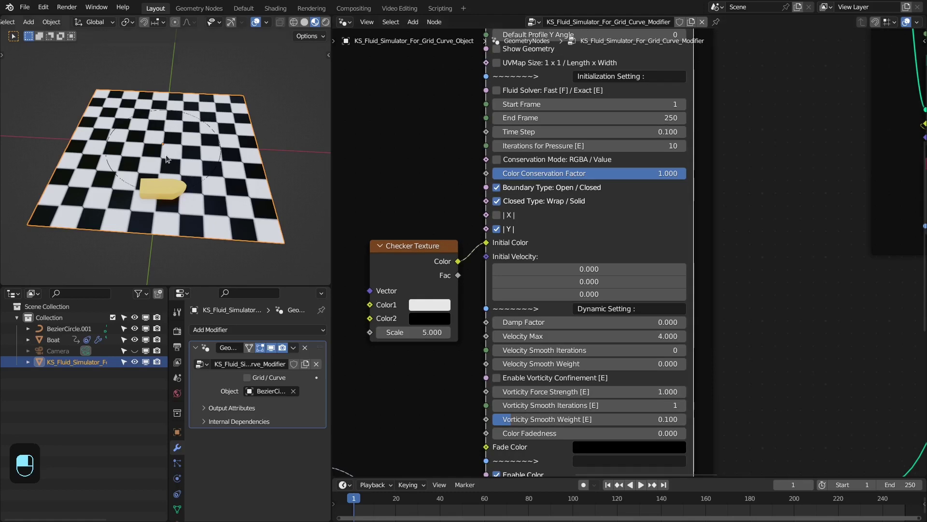
# Step: Enable the |X| option for the simulator's closed boundary
pyautogui.scroll(-2, 427, 140)
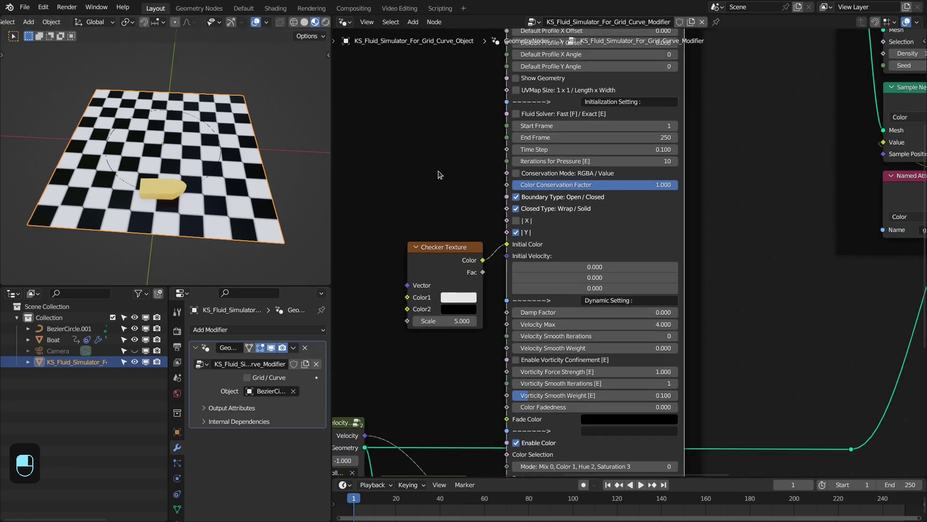
pyautogui.moveTo(478, 218); pyautogui.dragTo(484, 171, button='middle')
pyautogui.scroll(1, 622, 138)
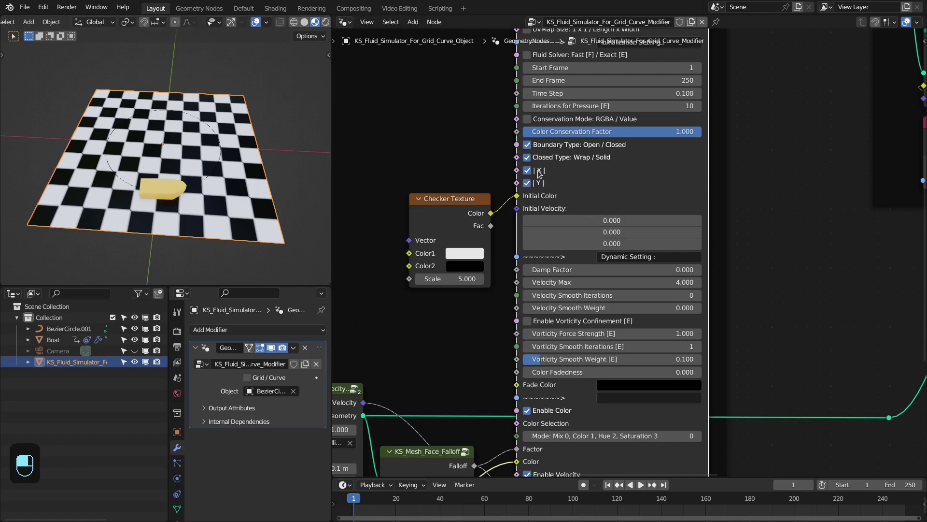
# Step: Delete the Checker Texture node that feeds the simulator's Initial Color
pyautogui.moveTo(483, 214); pyautogui.dragTo(509, 217, button='middle')
pyautogui.moveTo(468, 215); pyautogui.dragTo(445, 203)
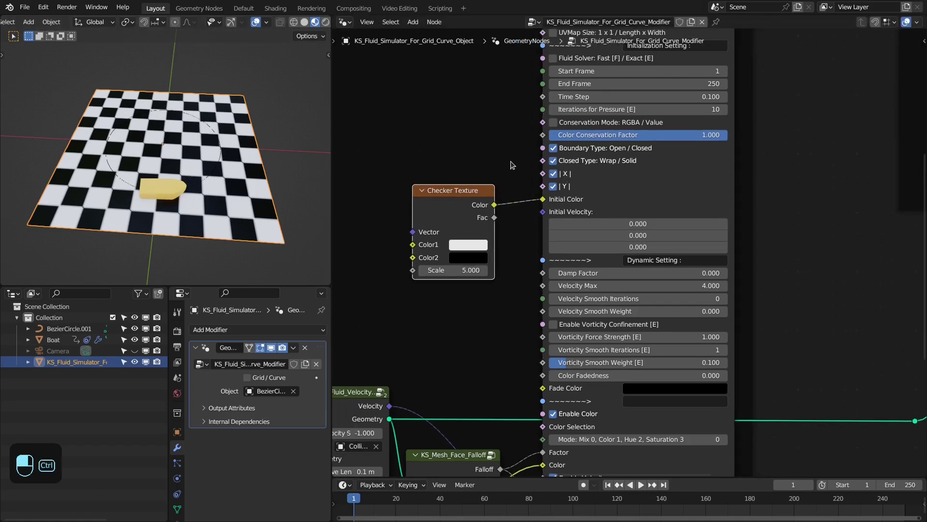
pyautogui.keyDown('ctrl'); pyautogui.moveTo(520, 263); pyautogui.dragTo(520, 264, button='right'); pyautogui.keyUp('ctrl')
pyautogui.press('x')
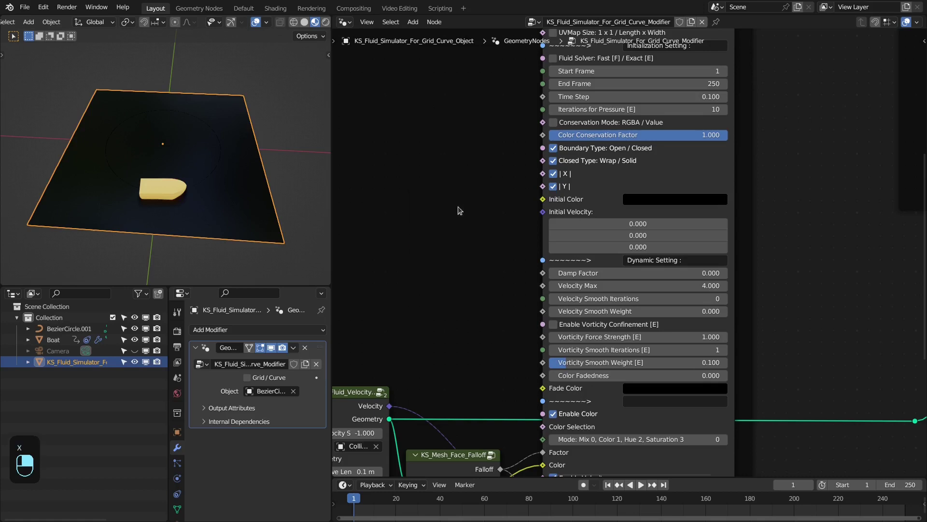
# Step: Widen the KS_Fluid_Velocity_From_Collider node and assign the Boat as its collider object
pyautogui.scroll(-4, 488, 209)
pyautogui.moveTo(524, 306); pyautogui.dragTo(513, 216, button='middle')
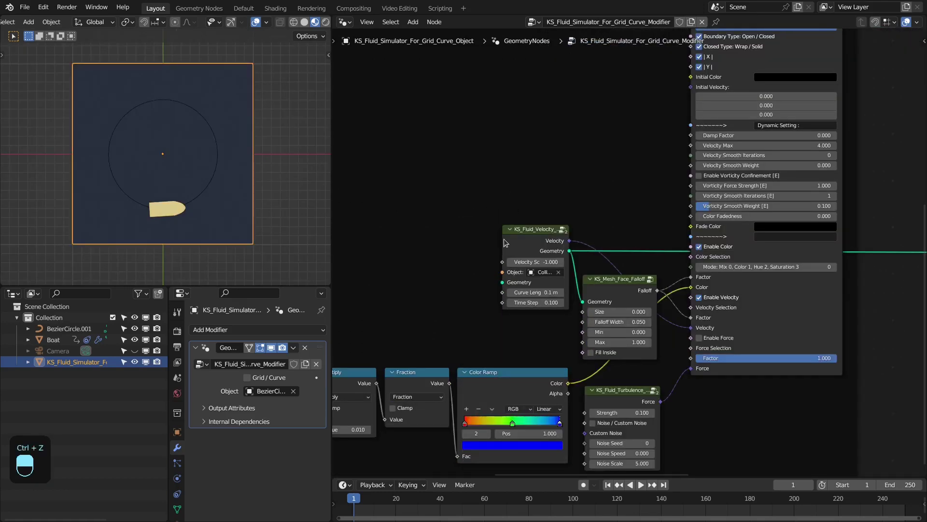
pyautogui.moveTo(502, 240); pyautogui.dragTo(461, 242)
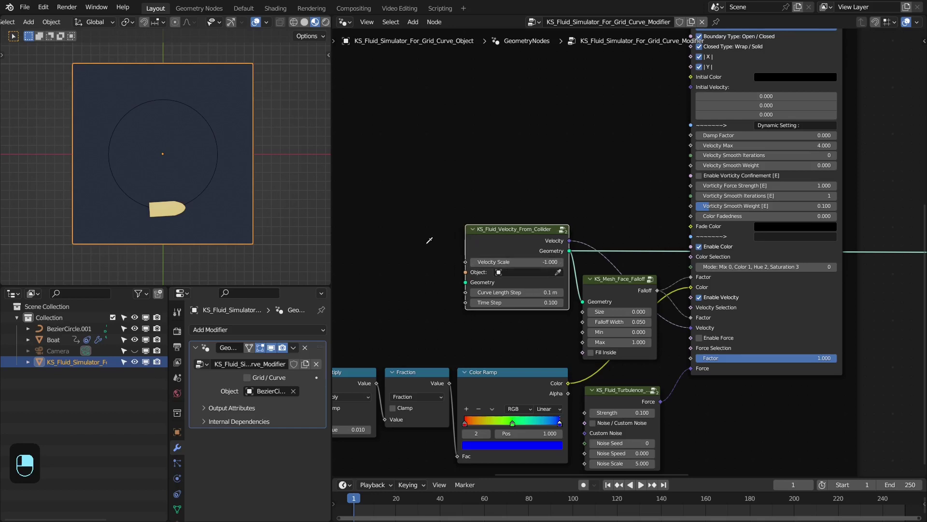
pyautogui.click(169, 209)
pyautogui.moveTo(589, 203); pyautogui.dragTo(534, 188, button='middle')
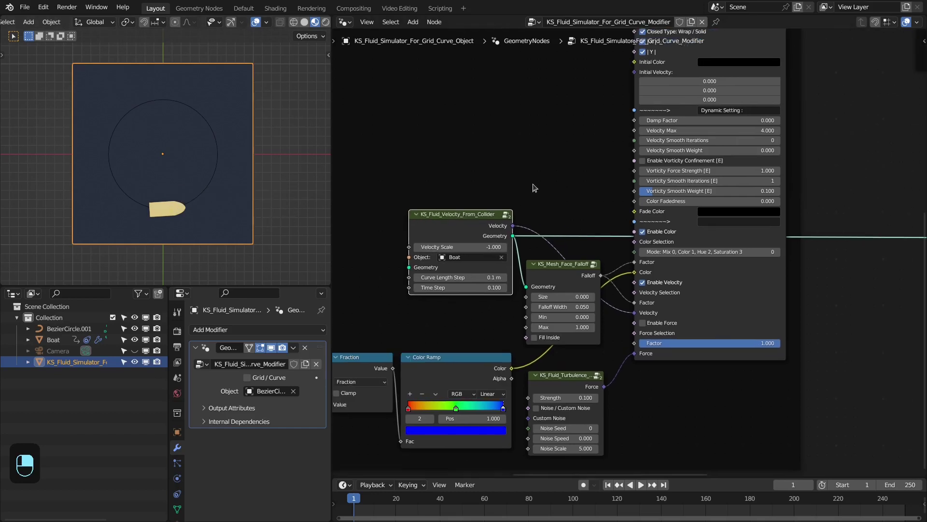
# Step: Play the simulation from the first frame in top view to examine the boat's coloured trail, stopping at frame 53
pyautogui.hotkey('shift', 'Right')
pyautogui.hotkey('shift', 'Left')
pyautogui.press('space')
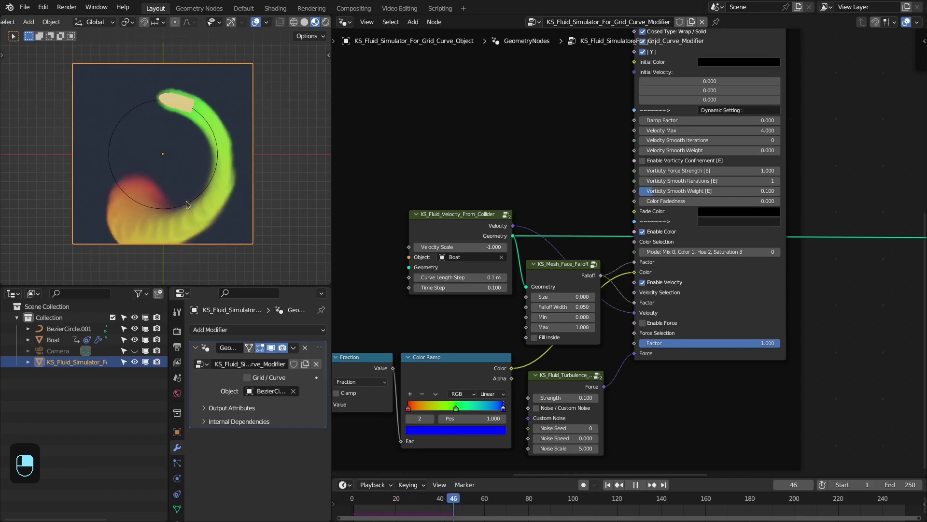
pyautogui.press('space')
pyautogui.press('KP_7')
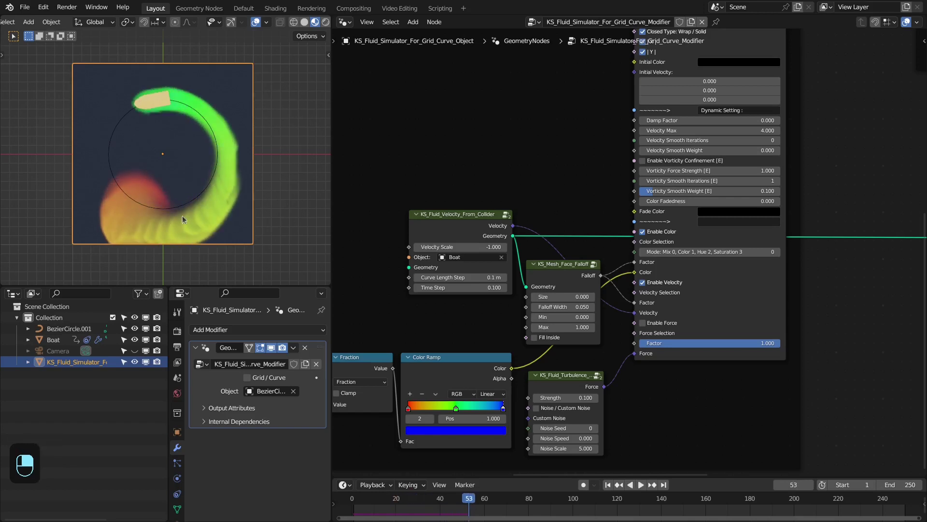
# Step: Turn off Enable Color on the simulator and replay the animation from the start, stopping at frame 30
pyautogui.scroll(-2, 597, 255)
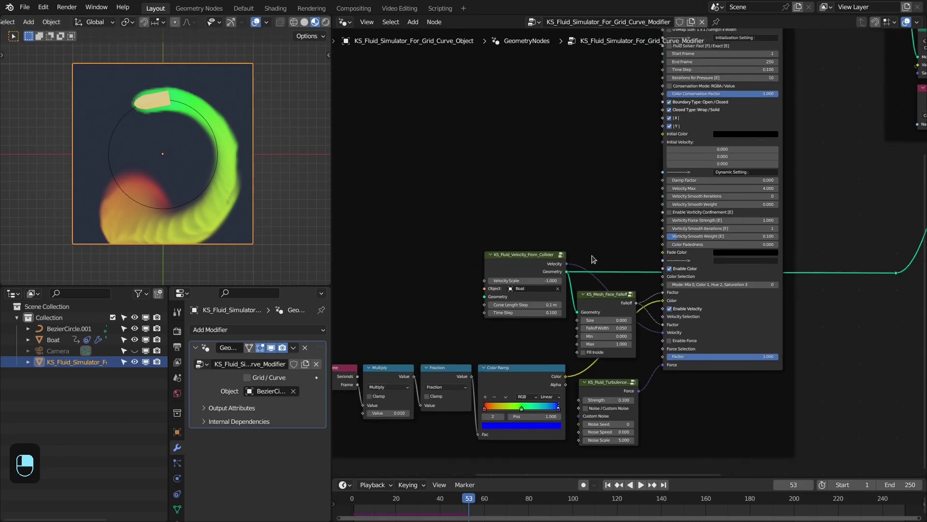
pyautogui.moveTo(636, 264); pyautogui.dragTo(637, 245, button='middle')
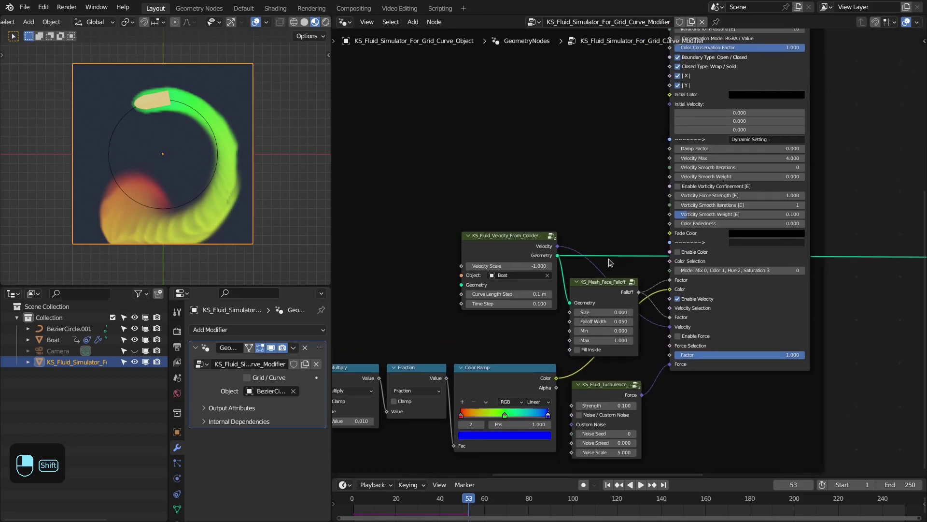
pyautogui.hotkey('shift', 'Left')
pyautogui.press('space')
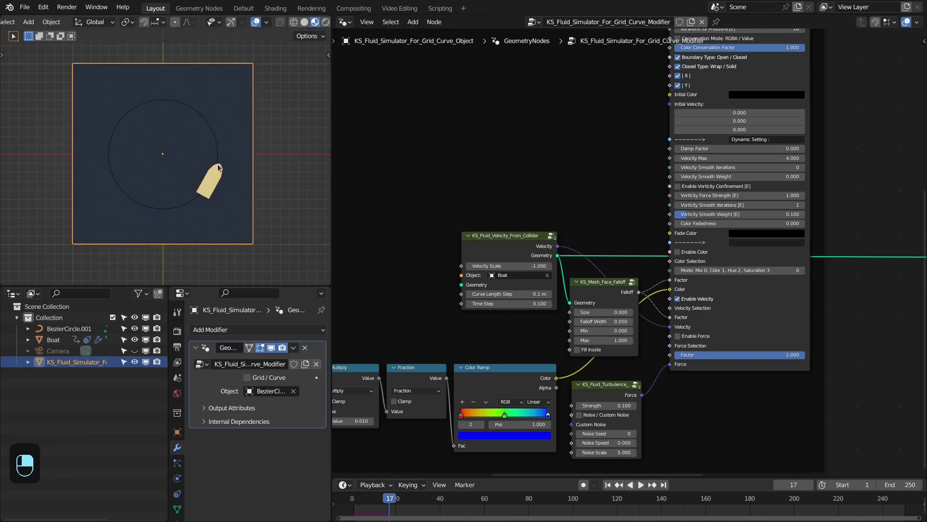
pyautogui.press('space')
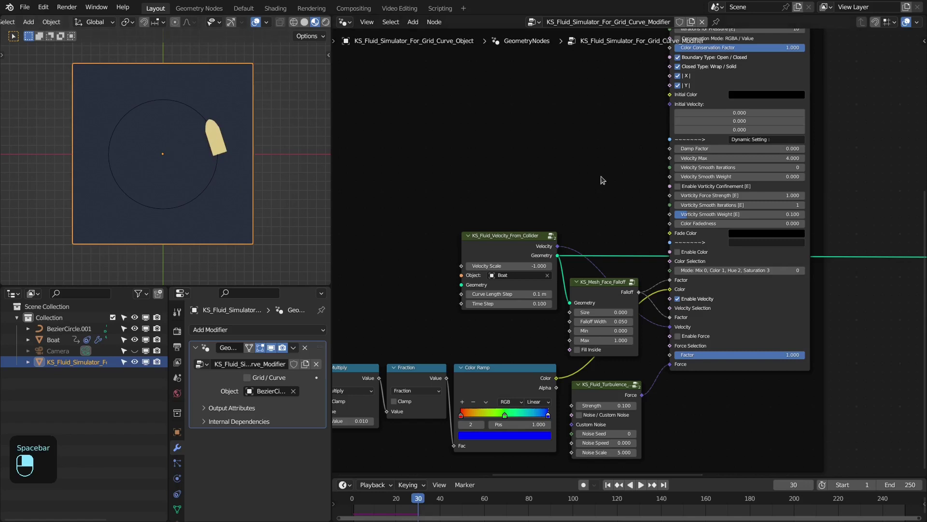
# Step: Add a Named Attribute node above the Fluid Simulator frame and set it to the velocity vector attribute
pyautogui.scroll(-5, 825, 190)
pyautogui.moveTo(771, 119); pyautogui.dragTo(652, 365, button='middle')
pyautogui.scroll(3, 656, 299)
pyautogui.moveTo(650, 250); pyautogui.dragTo(614, 233, button='middle')
pyautogui.hotkey('shift', 'a')
pyautogui.write('named')
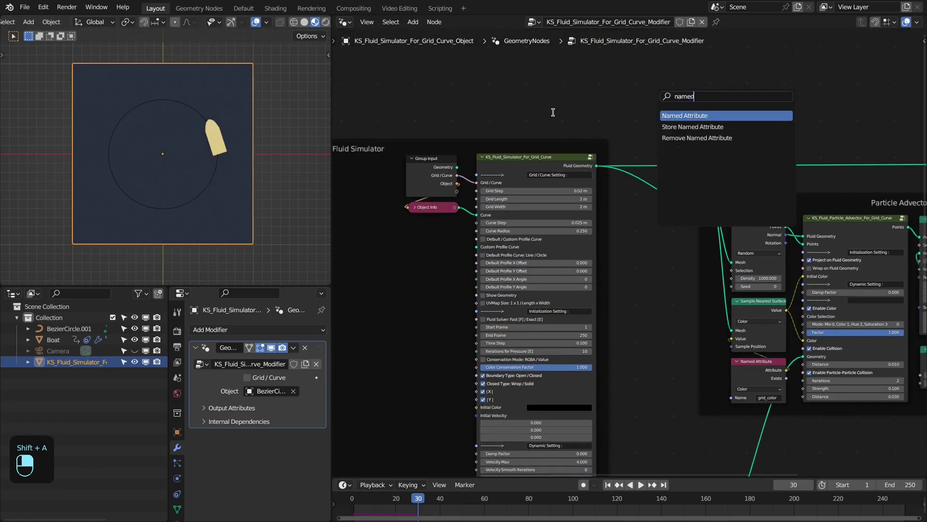
pyautogui.press('Return')
pyautogui.click(525, 92)
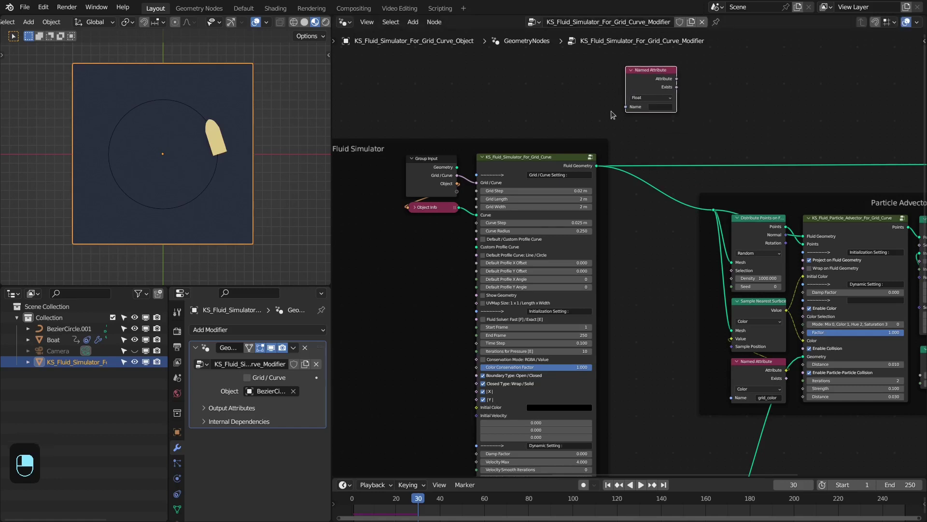
pyautogui.click(659, 106)
pyautogui.write('ve')
pyautogui.click(671, 127)
# Step: Connect a Vector Math Length node to the velocity attribute and preview its value on the fluid geometry with a Viewer
pyautogui.moveTo(724, 82); pyautogui.dragTo(724, 81)
pyautogui.write('leng')
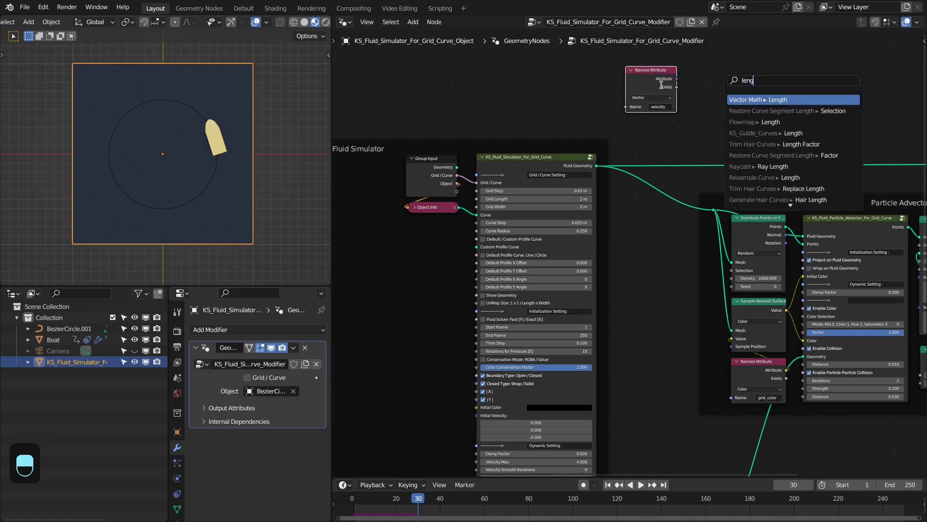
pyautogui.write('th')
pyautogui.press('Return')
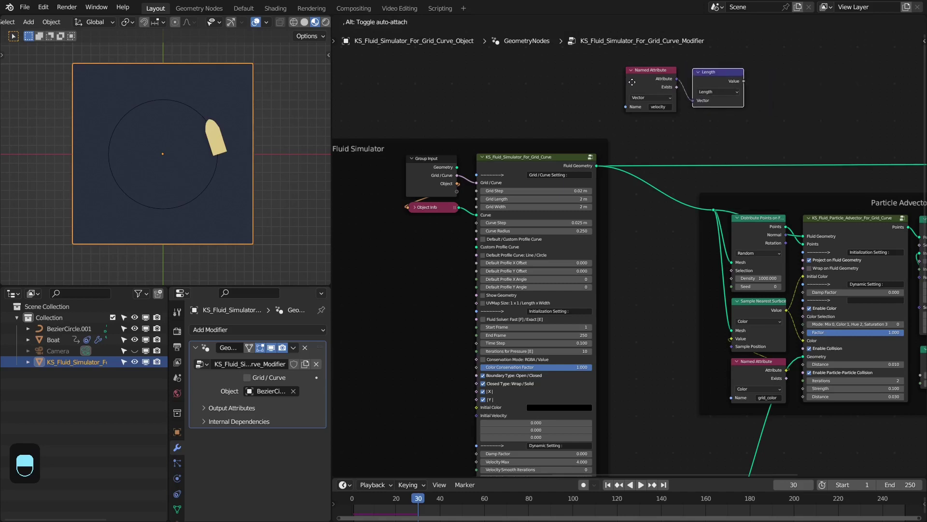
pyautogui.click(630, 79)
pyautogui.click(650, 54)
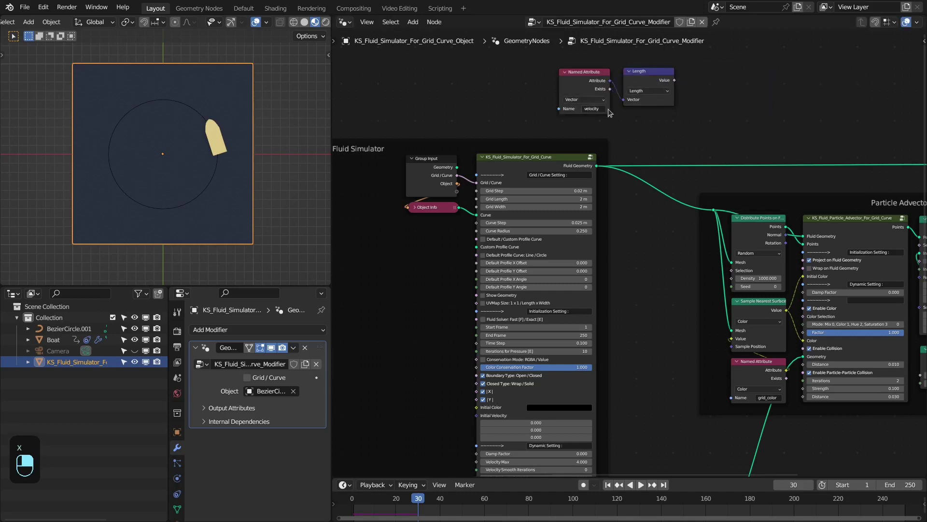
pyautogui.keyDown('ctrl'); pyautogui.keyDown('shift'); pyautogui.click(662, 85); pyautogui.keyUp('shift'); pyautogui.keyUp('ctrl')
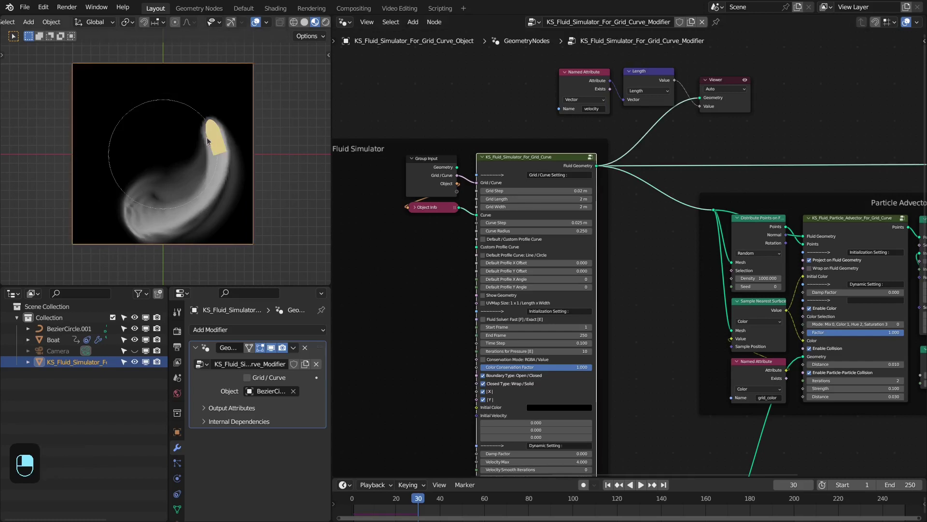
# Step: Insert a Blur Attribute node between the Length node and the Viewer
pyautogui.hotkey('shift', 'a')
pyautogui.click(571, 120)
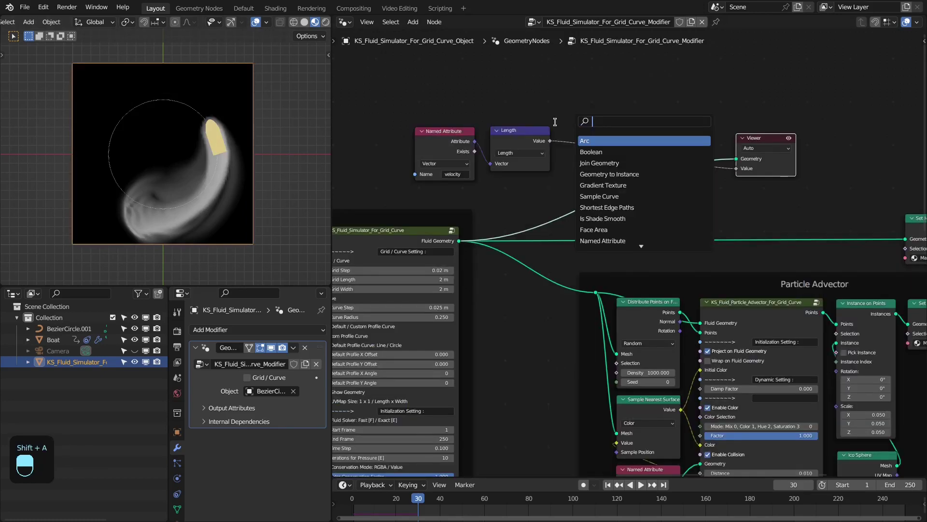
pyautogui.write('blur attr')
pyautogui.press('Return')
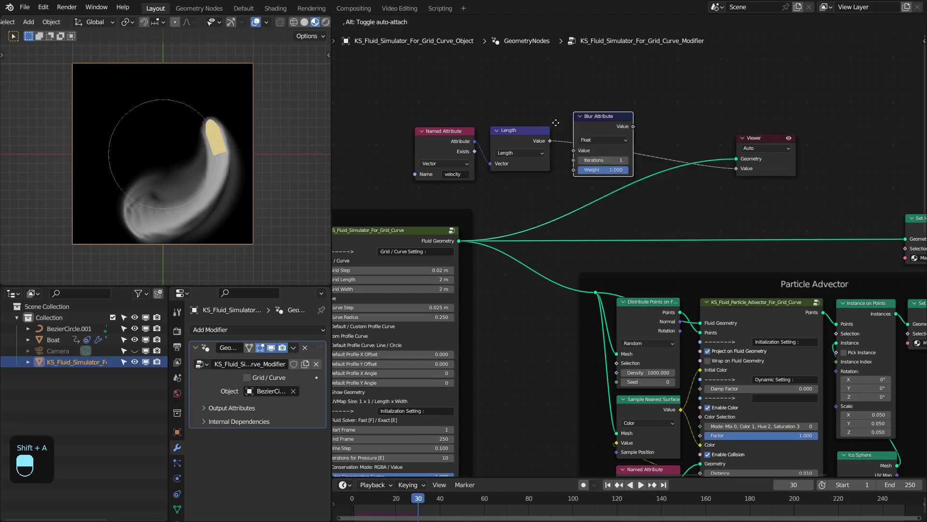
pyautogui.click(545, 139)
# Step: Set the Blur Attribute node to 2 iterations with a weight of 0.5
pyautogui.scroll(2, 213, 199)
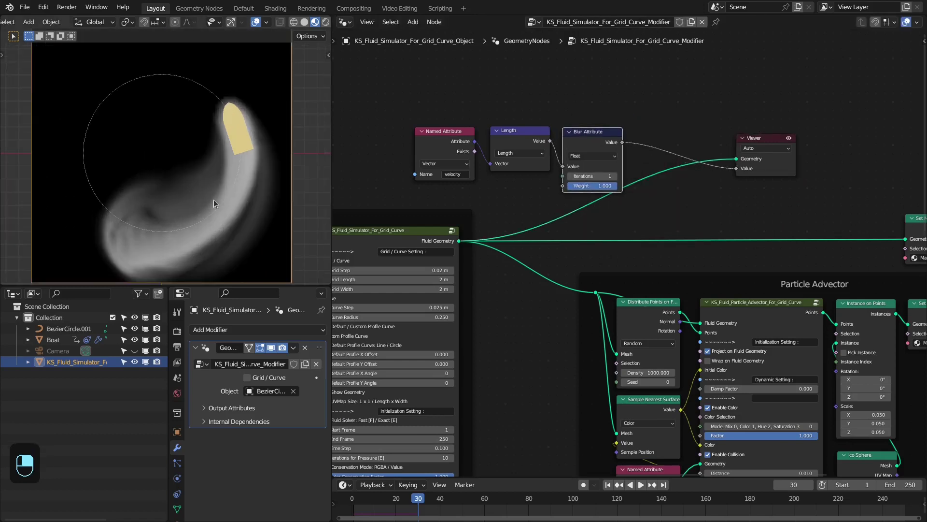
pyautogui.scroll(1, 590, 159)
pyautogui.click(616, 175)
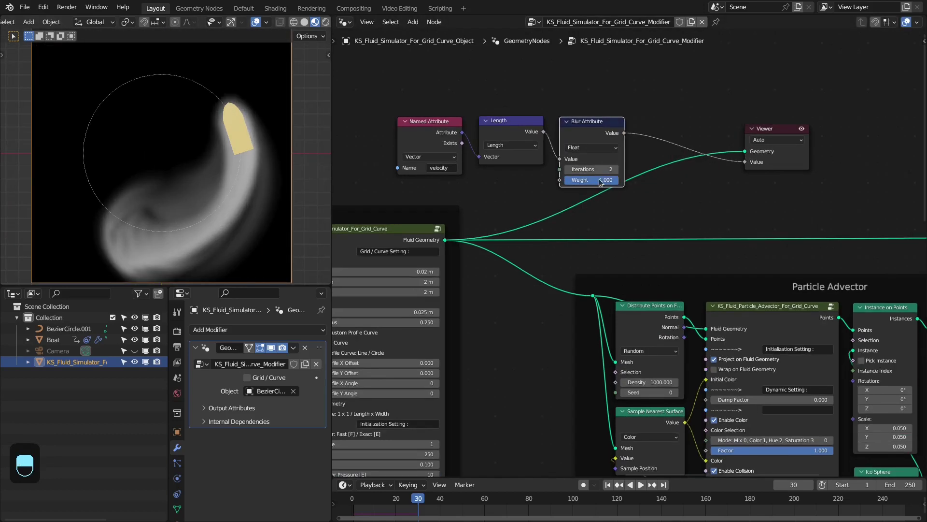
pyautogui.click(593, 186)
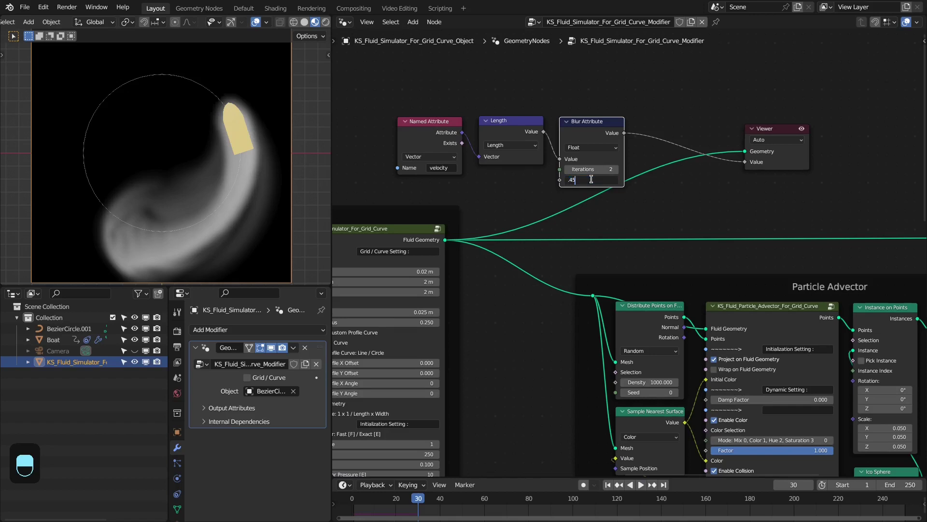
pyautogui.write('5')
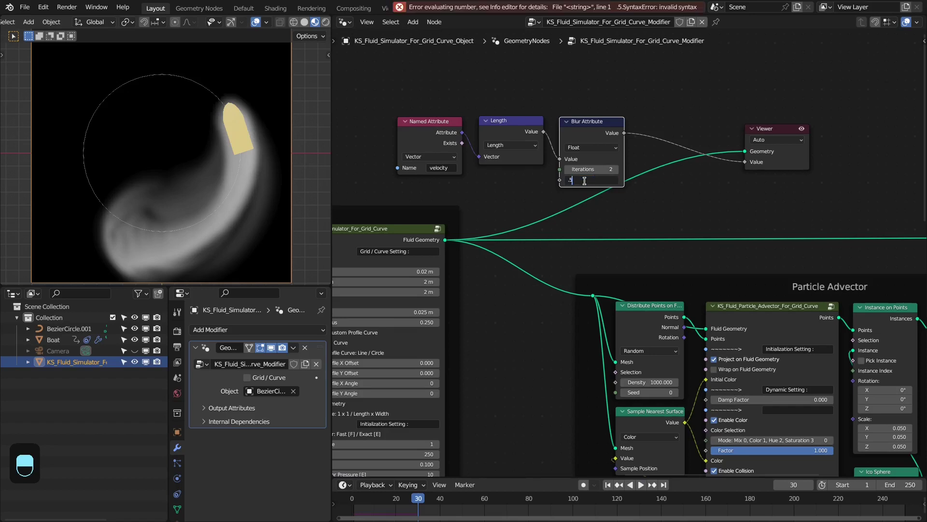
pyautogui.press('Return')
pyautogui.scroll(-3, 594, 155)
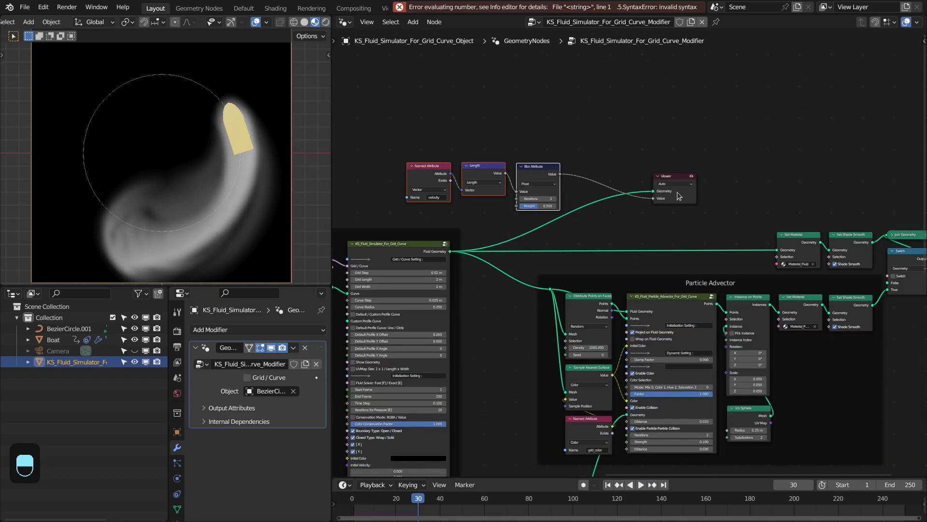
# Step: Cut the link from Blur Attribute to the Viewer, move the Viewer farther away, and reposition the velocity nodes
pyautogui.moveTo(677, 196); pyautogui.dragTo(770, 182)
pyautogui.keyDown('ctrl'); pyautogui.moveTo(602, 157); pyautogui.dragTo(583, 200, button='right'); pyautogui.keyUp('ctrl')
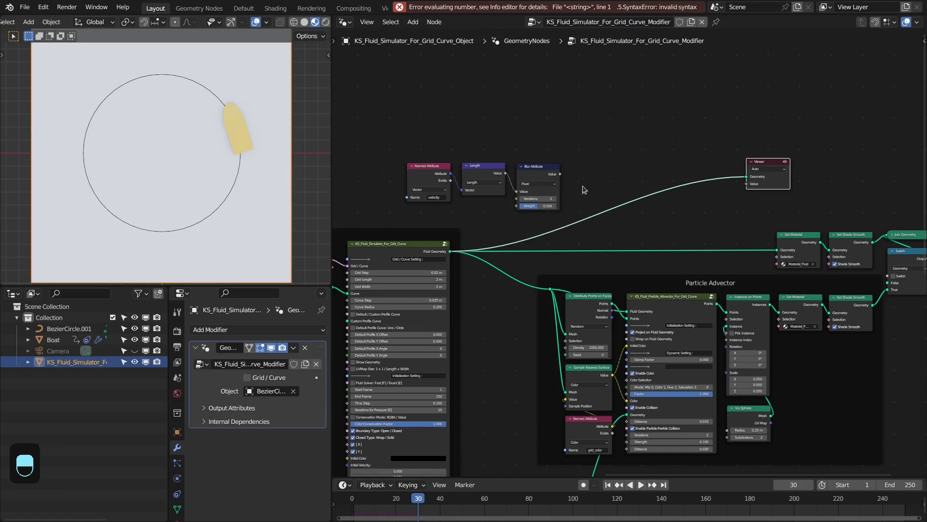
pyautogui.moveTo(233, 216); pyautogui.dragTo(209, 216, button='middle')
pyautogui.scroll(1, 598, 192)
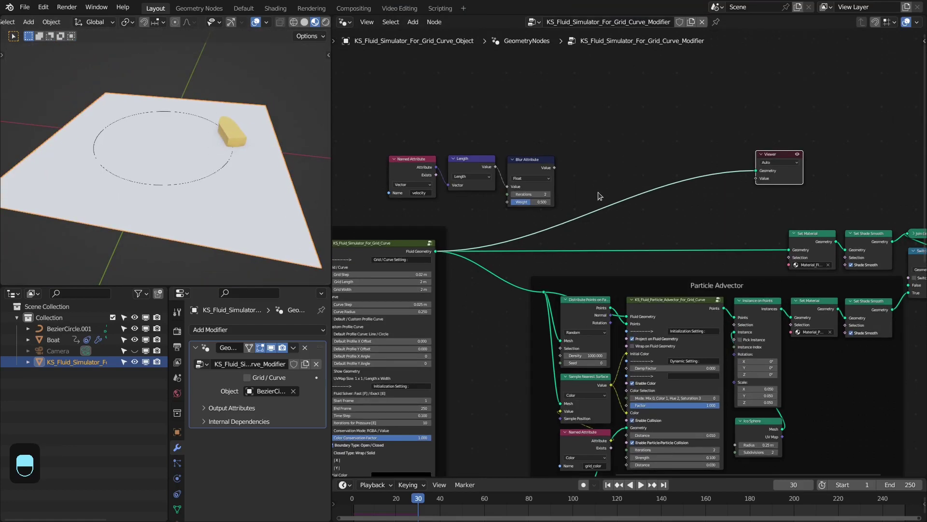
pyautogui.moveTo(598, 193); pyautogui.dragTo(610, 192, button='middle')
pyautogui.moveTo(402, 142); pyautogui.dragTo(547, 174)
pyautogui.moveTo(544, 162); pyautogui.dragTo(535, 156)
pyautogui.click(534, 156)
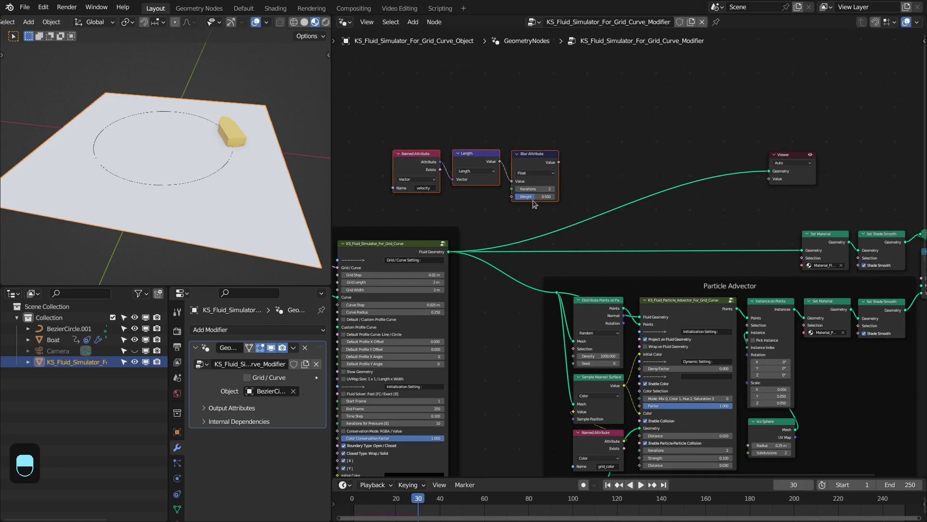
# Step: Add a Set Position node fed by the simulator's Fluid Geometry output, ahead of the Viewer
pyautogui.moveTo(449, 252); pyautogui.dragTo(658, 145)
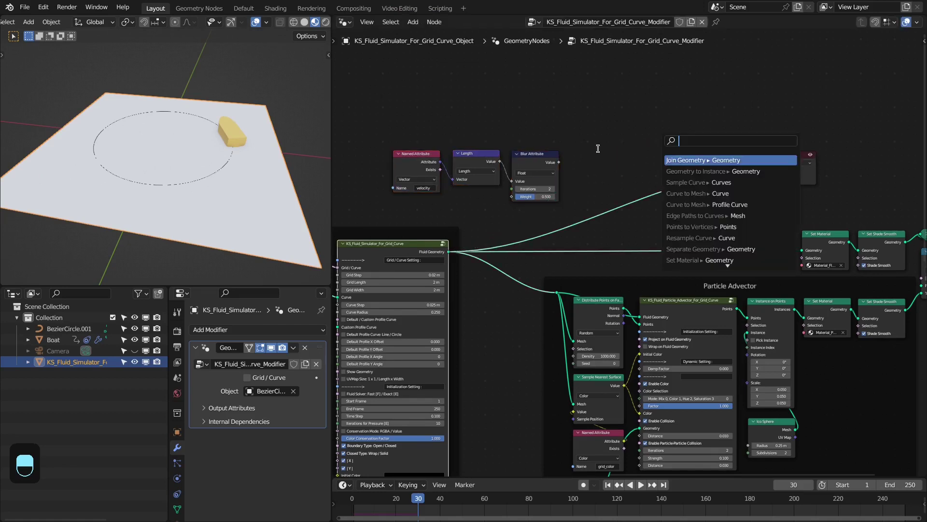
pyautogui.write('set pos')
pyautogui.press('Return')
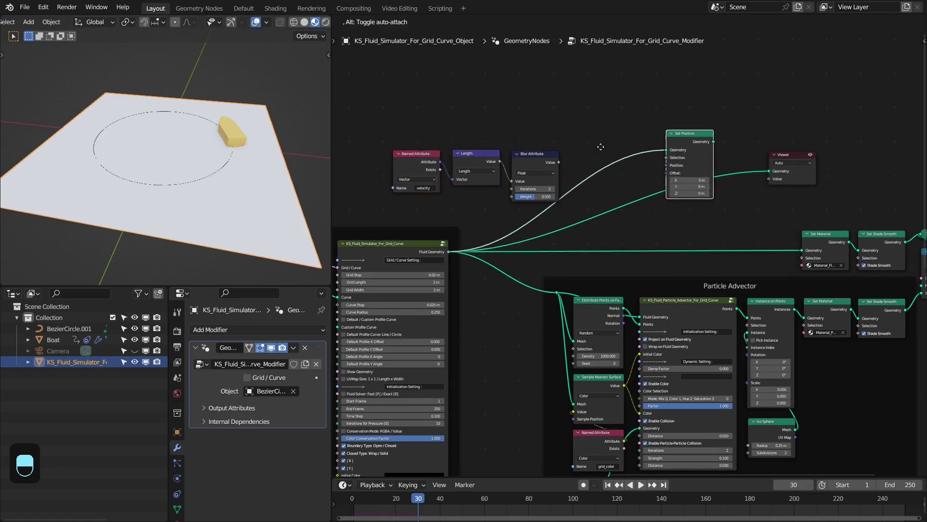
# Step: Add a Vector Math Scale node scaled by the Blur Attribute value and connect its vector to the Set Position offset
pyautogui.click(551, 147)
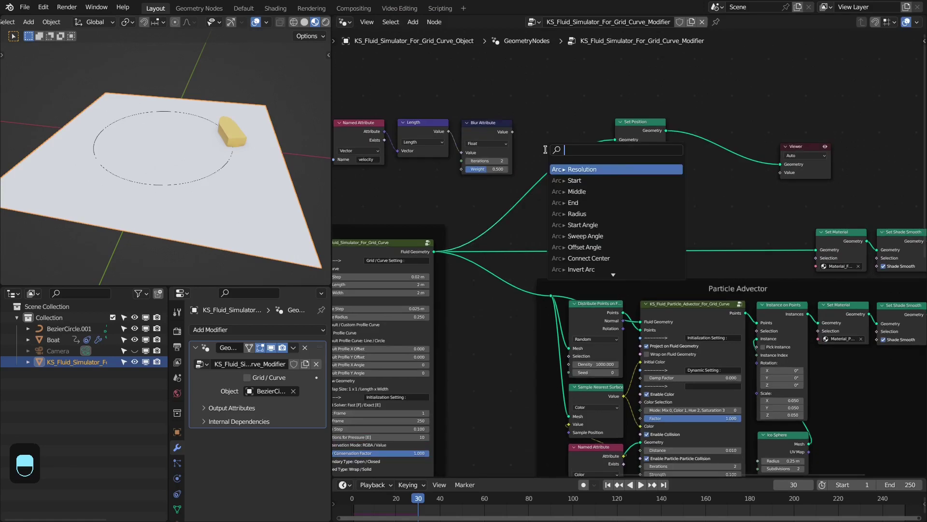
pyautogui.write('vectro')
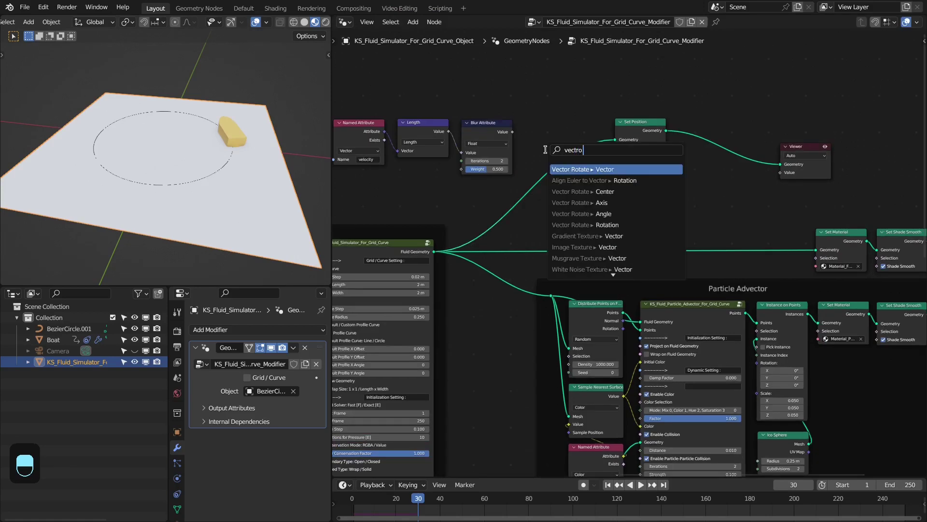
pyautogui.write(' sca')
pyautogui.press('Return')
pyautogui.click(523, 174)
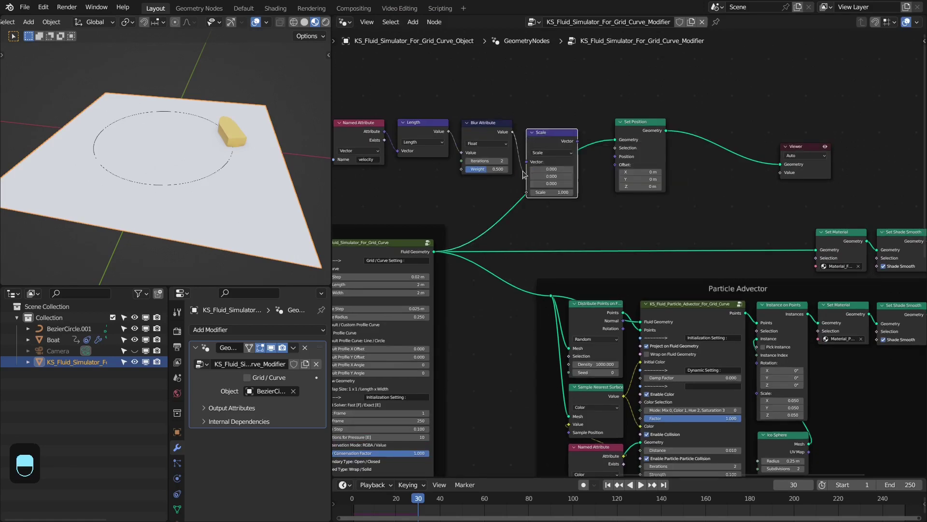
pyautogui.moveTo(552, 137); pyautogui.dragTo(551, 132)
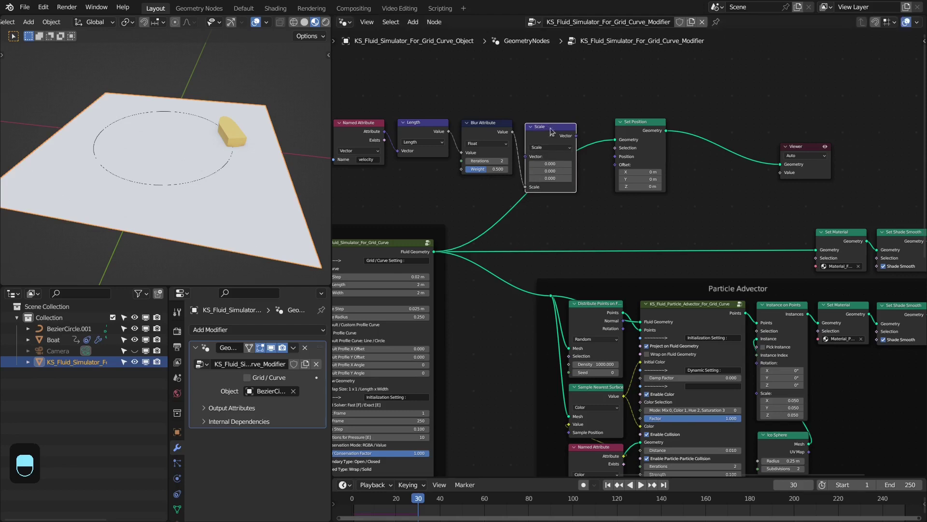
pyautogui.moveTo(615, 166); pyautogui.dragTo(615, 165)
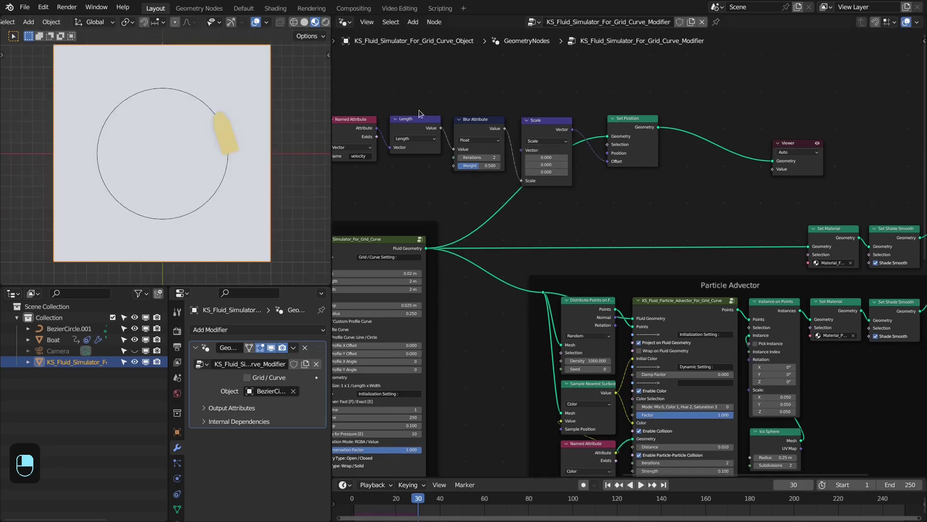
# Step: Route the Set Position geometry into the fluid's Set Material node and delete the Viewer
pyautogui.moveTo(559, 125); pyautogui.dragTo(631, 125, button='middle')
pyautogui.moveTo(730, 127); pyautogui.dragTo(880, 246)
pyautogui.scroll(-3, 821, 236)
pyautogui.scroll(-1, 810, 234)
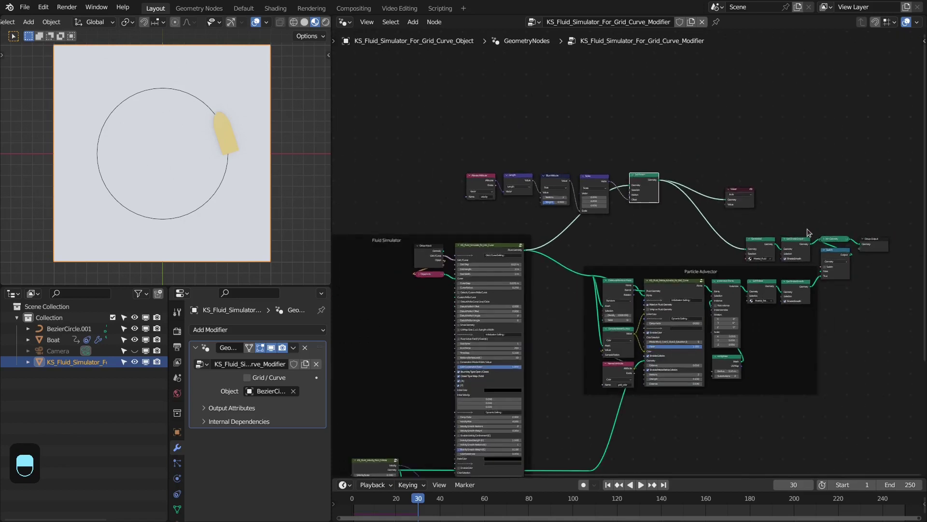
pyautogui.scroll(1, 721, 221)
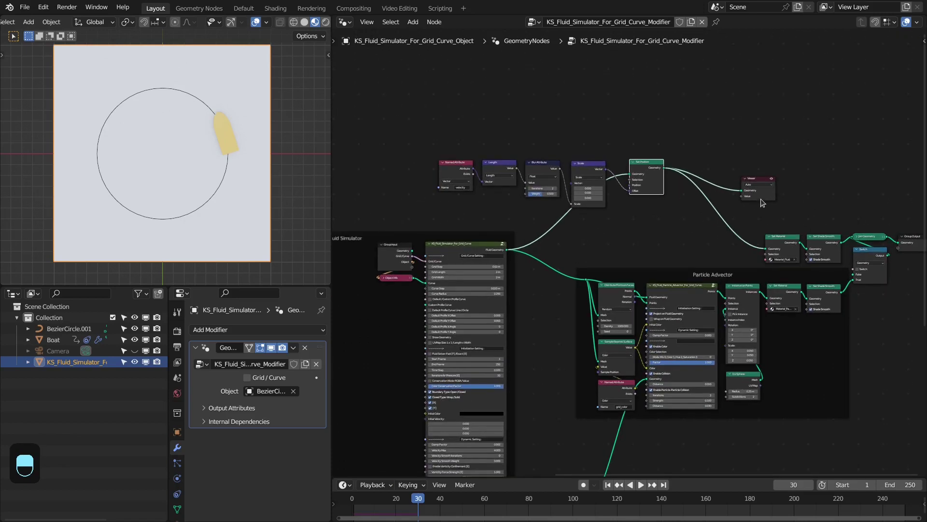
pyautogui.click(762, 202)
pyautogui.press('Delete')
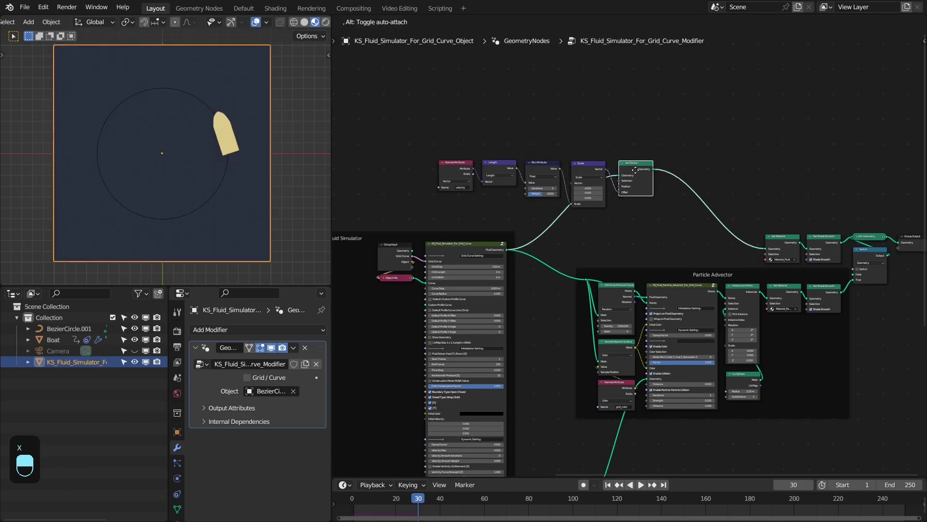
# Step: Set the Z component of the Scale node's vector to 0.1
pyautogui.scroll(3, 697, 179)
pyautogui.moveTo(697, 167); pyautogui.dragTo(714, 196, button='middle')
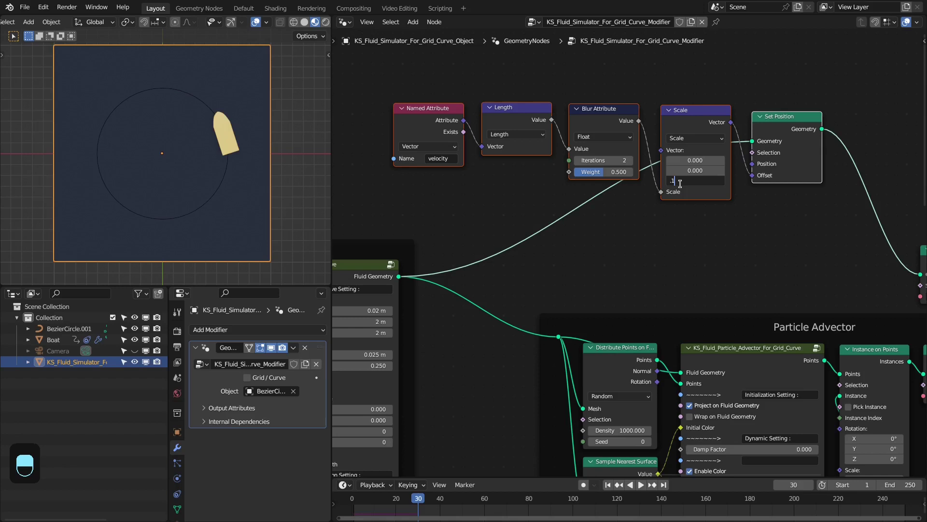
pyautogui.press('Return')
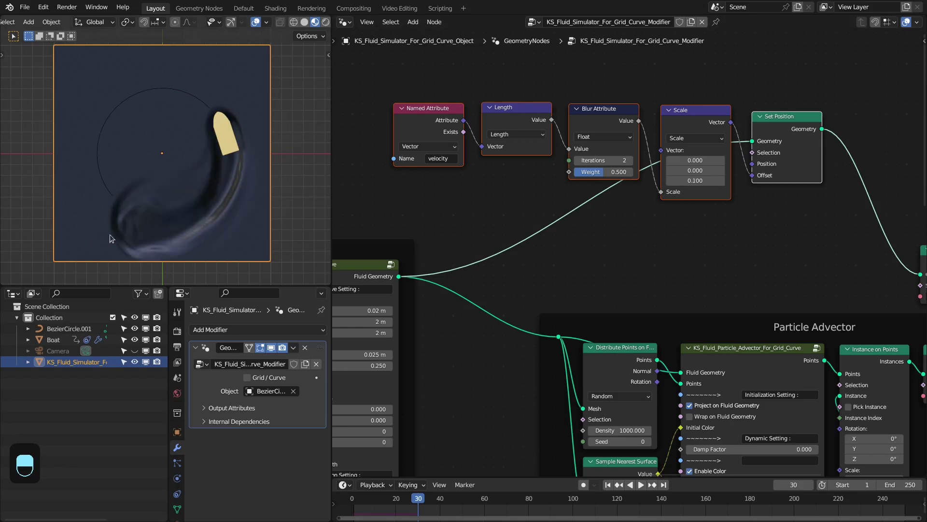
# Step: Inspect the displaced water surface at an angle and from above while playing the simulation
pyautogui.moveTo(98, 219); pyautogui.dragTo(98, 167, button='middle')
pyautogui.press('KP_7')
pyautogui.press('space')
pyautogui.press('space')
pyautogui.press('space')
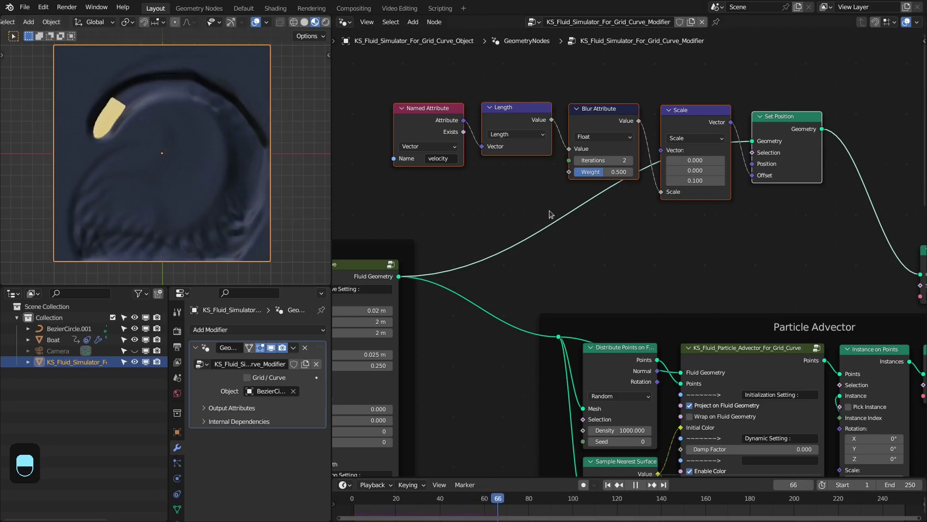
pyautogui.press('Home')
pyautogui.press('space')
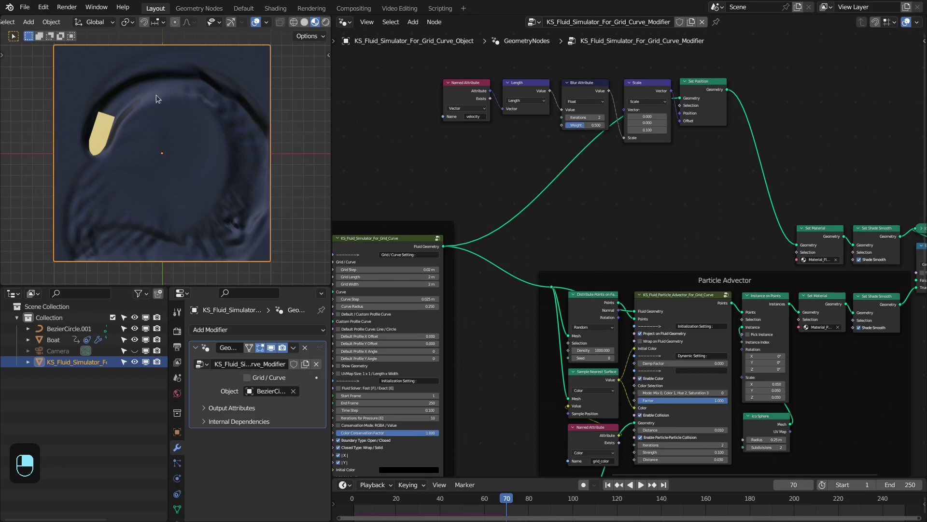
# Step: Add a KS_Mesh_Face_Falloff node from the boat geometry reroute and place it below the Blur Attribute node
pyautogui.keyDown('shift'); pyautogui.scroll(-10, 522, 392); pyautogui.keyUp('shift')
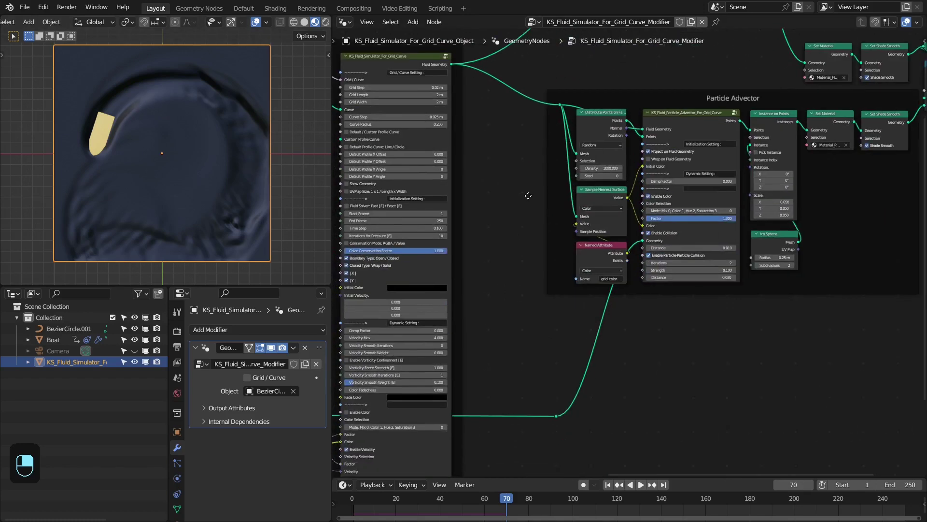
pyautogui.keyDown('shift'); pyautogui.scroll(6, 574, 193); pyautogui.keyUp('shift')
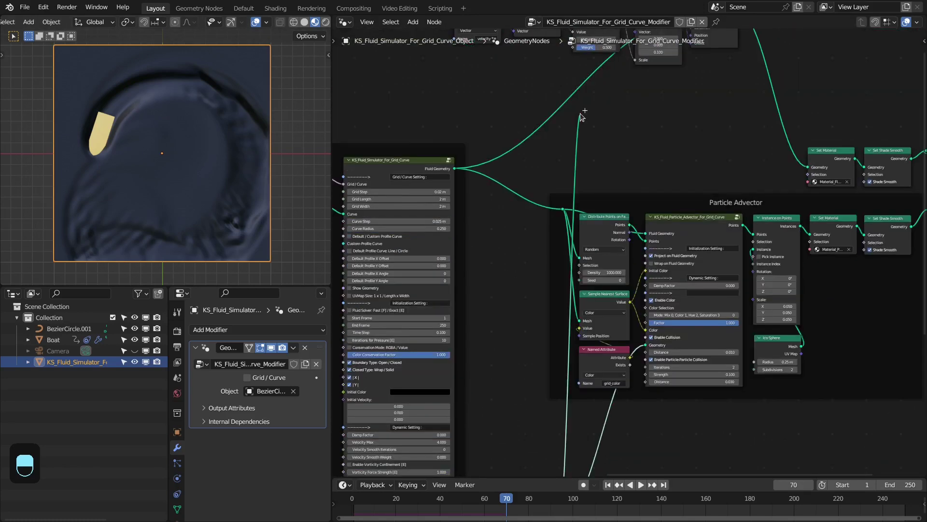
pyautogui.hotkey('shift', 'a')
pyautogui.write('ks_mesh_')
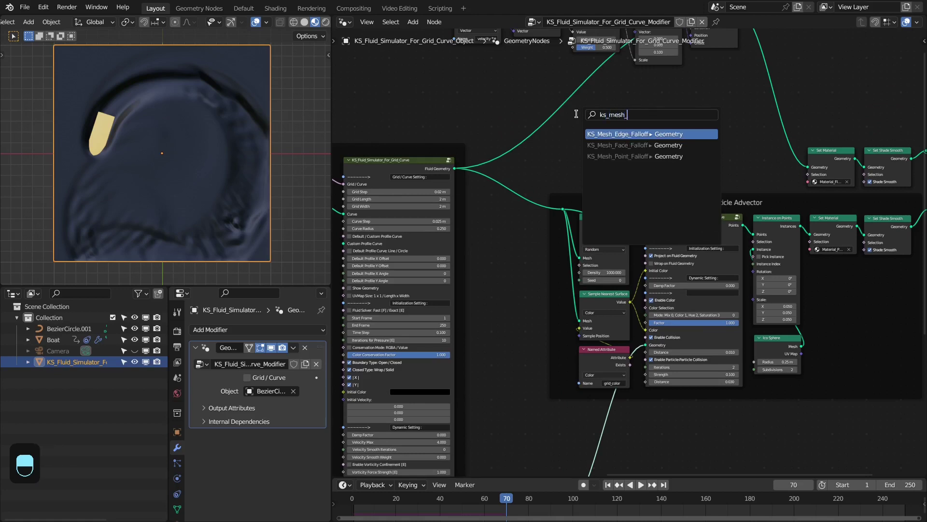
pyautogui.press('Down')
pyautogui.press('Return')
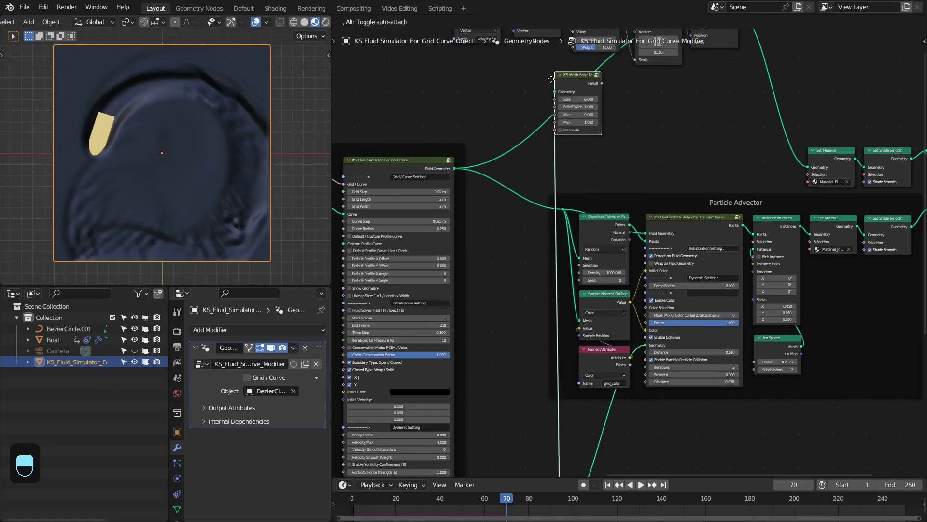
pyautogui.click(627, 100)
# Step: Shift the reroute point that feeds the falloff node slightly along X to tidy its link
pyautogui.scroll(-2, 627, 100)
pyautogui.keyDown('shift'); pyautogui.scroll(-1, 627, 100); pyautogui.keyUp('shift')
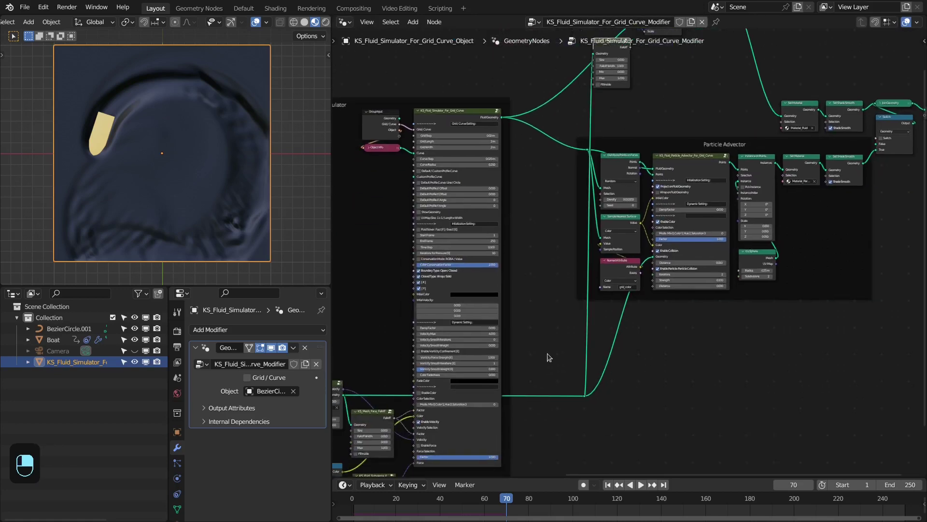
pyautogui.press('g')
pyautogui.press('x')
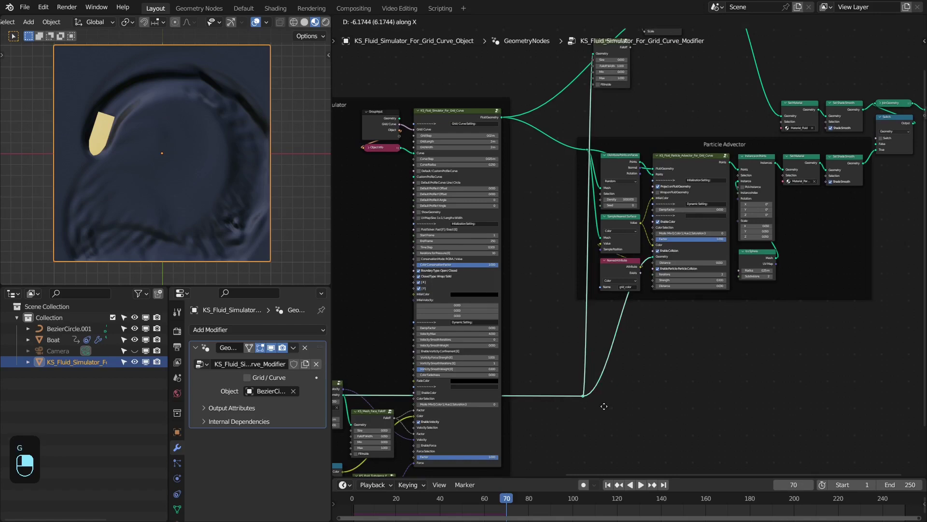
pyautogui.click(576, 405)
pyautogui.moveTo(584, 388); pyautogui.dragTo(561, 512, button='middle')
pyautogui.scroll(6, 583, 193)
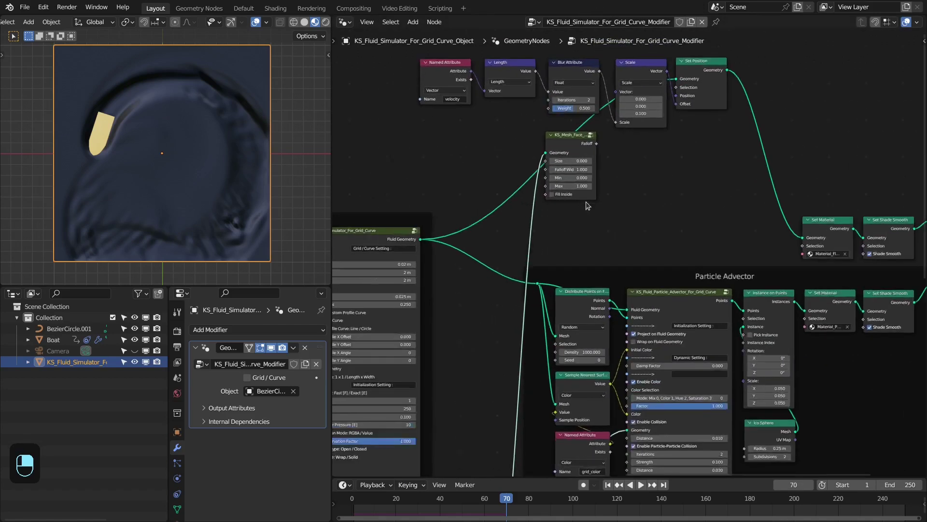
# Step: Preview the KS_Mesh_Face_Falloff value on the simulator's fluid geometry with a Viewer
pyautogui.moveTo(620, 174); pyautogui.dragTo(640, 276, button='middle')
pyautogui.scroll(1, 640, 276)
pyautogui.click(577, 225)
pyautogui.click(579, 225)
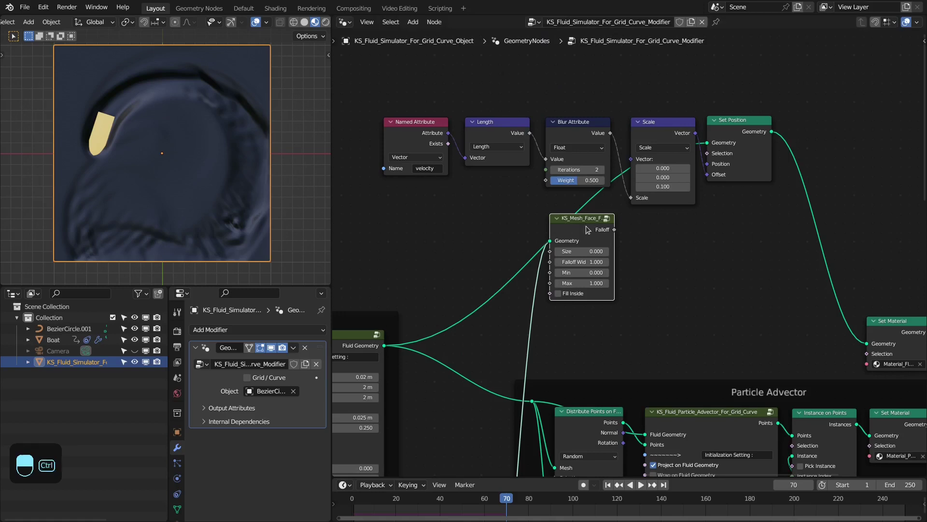
pyautogui.keyDown('ctrl'); pyautogui.keyDown('shift'); pyautogui.click(582, 227); pyautogui.keyUp('shift'); pyautogui.keyUp('ctrl')
pyautogui.scroll(-2, 621, 221)
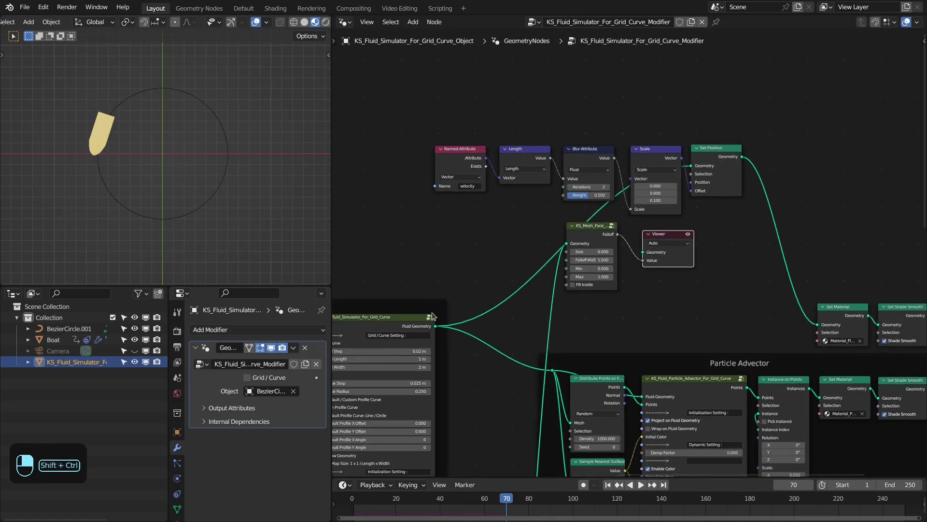
pyautogui.keyDown('ctrl'); pyautogui.keyDown('shift'); pyautogui.click(432, 329); pyautogui.keyUp('shift'); pyautogui.keyUp('ctrl')
# Step: Set the KS_Mesh_Face_Falloff node's falloff width to 0.35 and its maximum to 0.75
pyautogui.scroll(3, 579, 256)
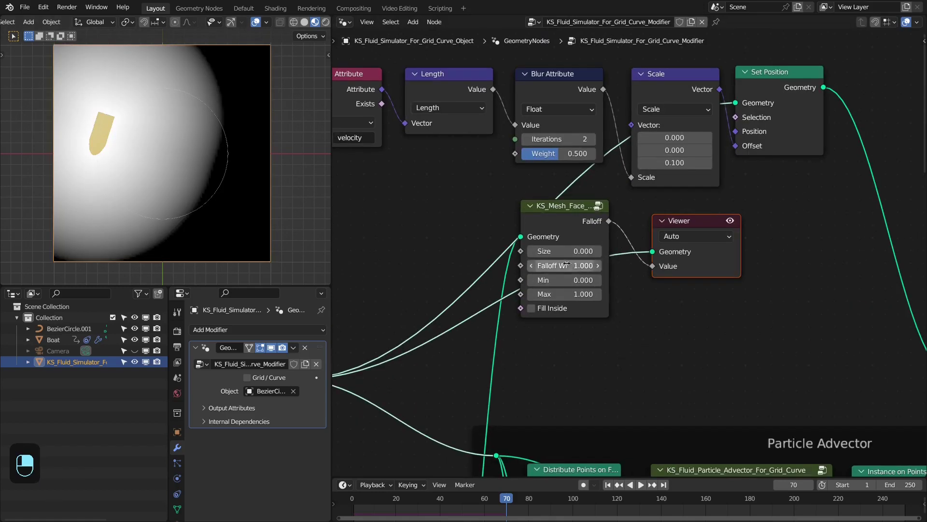
pyautogui.doubleClick(565, 262)
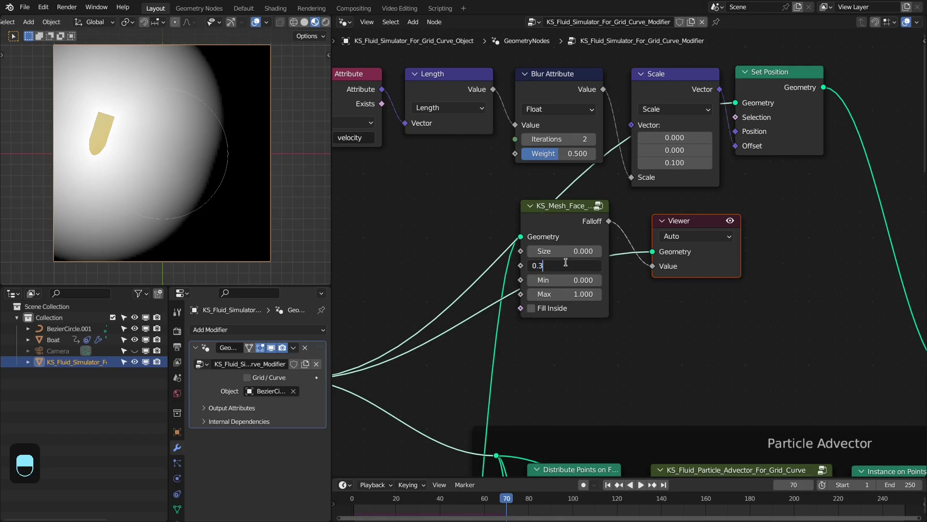
pyautogui.press('Return')
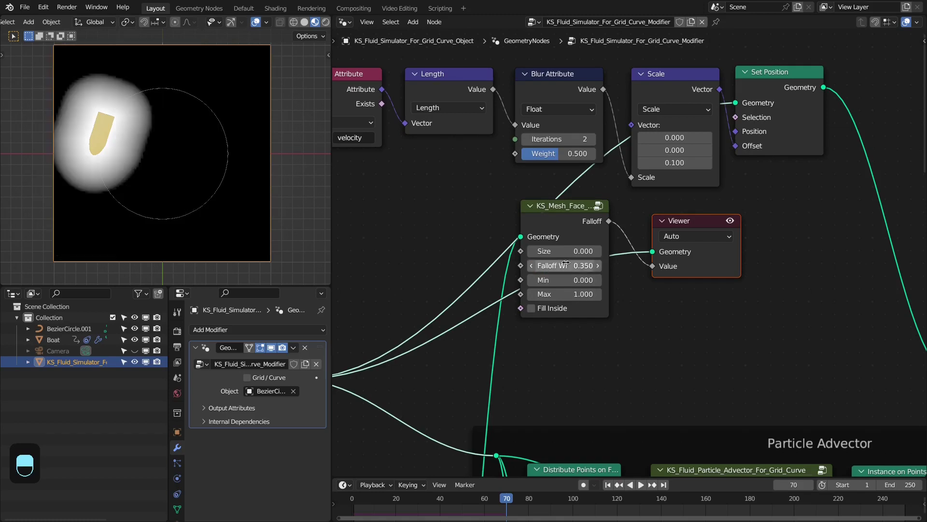
pyautogui.doubleClick(574, 292)
pyautogui.write('.75')
pyautogui.press('Return')
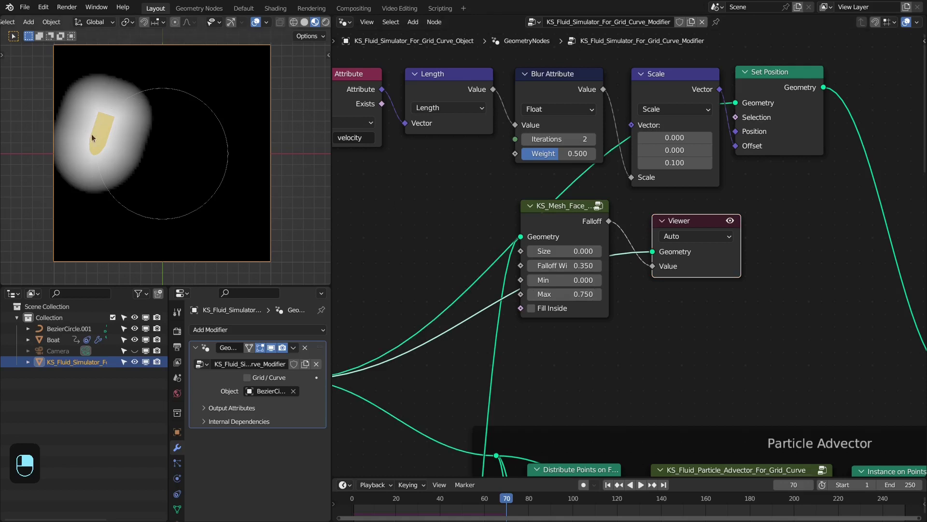
# Step: Add a Math Multiply node that multiplies the Blur Attribute value by the mesh face falloff
pyautogui.moveTo(569, 239); pyautogui.dragTo(554, 268)
pyautogui.moveTo(603, 90); pyautogui.dragTo(652, 270)
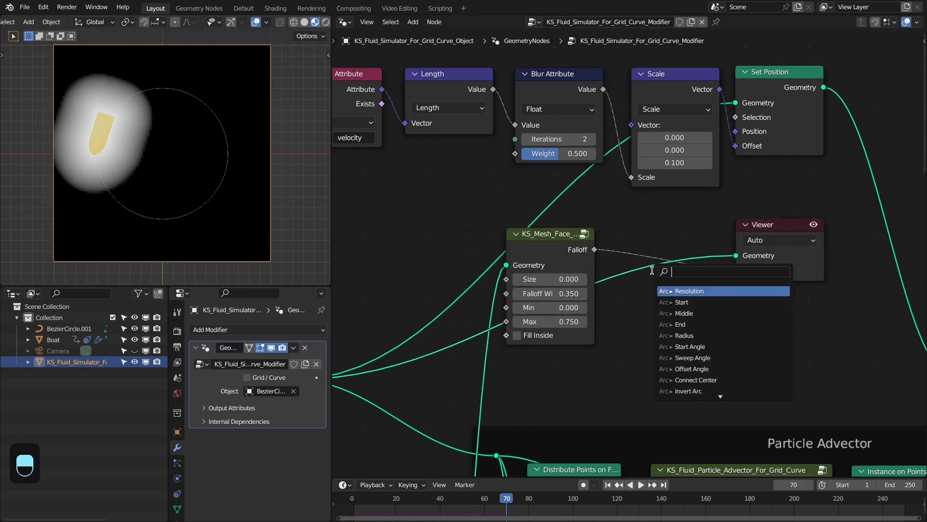
pyautogui.write('mu')
pyautogui.press('Return')
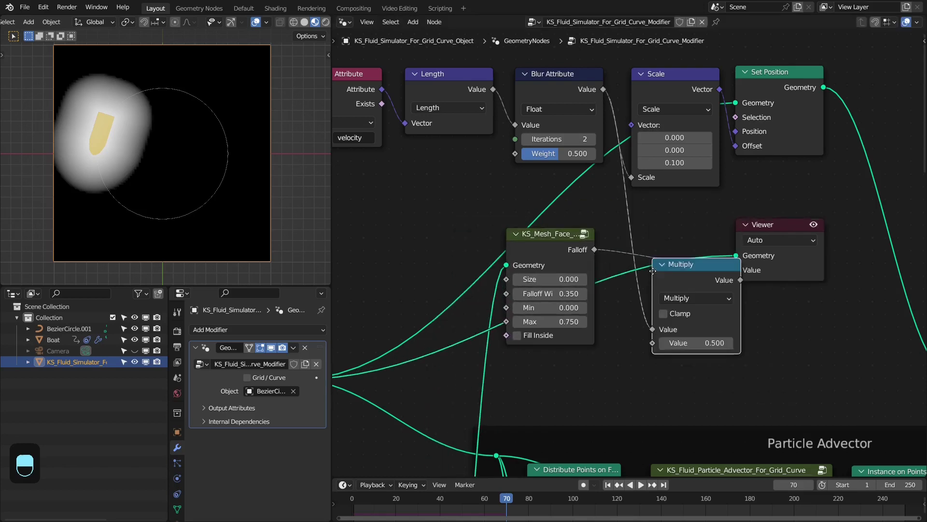
pyautogui.click(613, 241)
pyautogui.moveTo(594, 250); pyautogui.dragTo(614, 314)
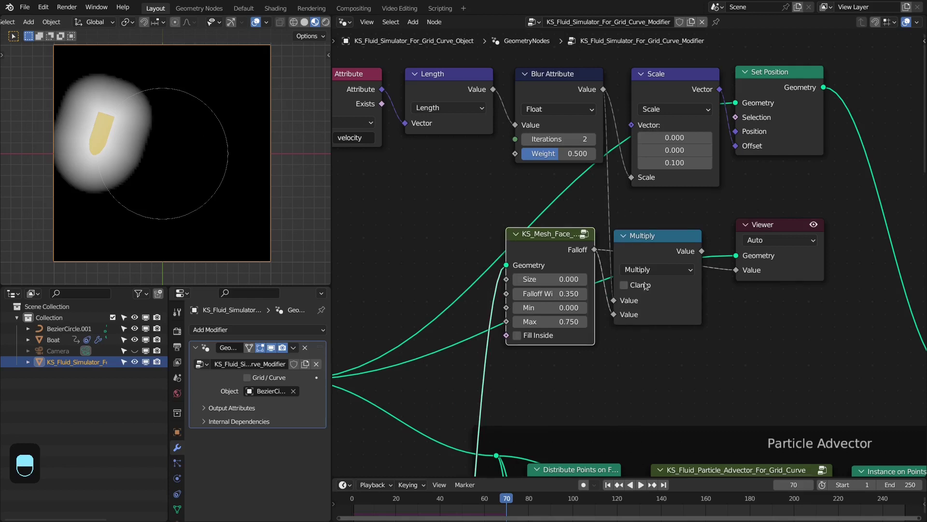
# Step: Preview the Multiply result on the fluid geometry and delete the Viewer
pyautogui.keyDown('ctrl'); pyautogui.keyDown('shift'); pyautogui.click(642, 245); pyautogui.keyUp('shift'); pyautogui.keyUp('ctrl')
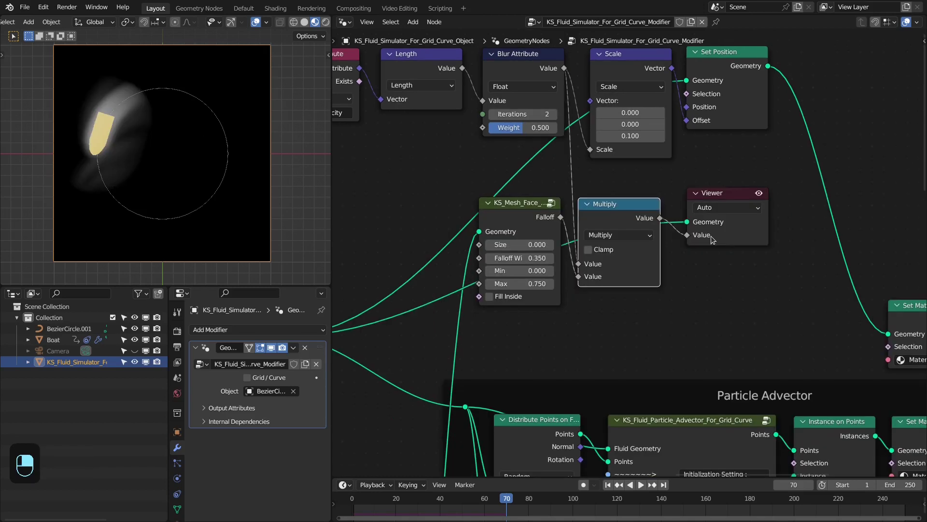
pyautogui.click(700, 238)
pyautogui.press('x')
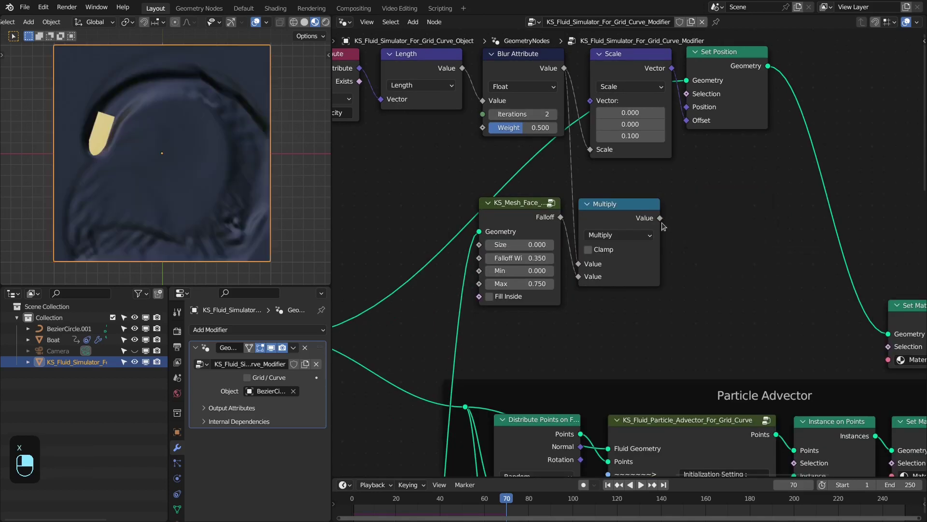
# Step: Duplicate the Multiply node and feed the falloff-masked velocity value into the copy's first value
pyautogui.click(631, 212)
pyautogui.hotkey('shift', 'd')
pyautogui.click(731, 211)
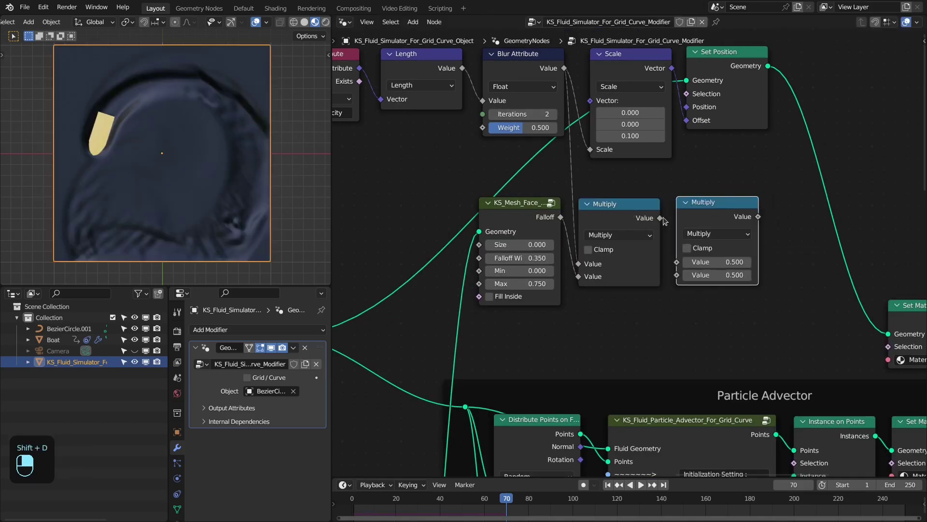
pyautogui.moveTo(660, 218); pyautogui.dragTo(677, 260)
pyautogui.scroll(-1, 676, 256)
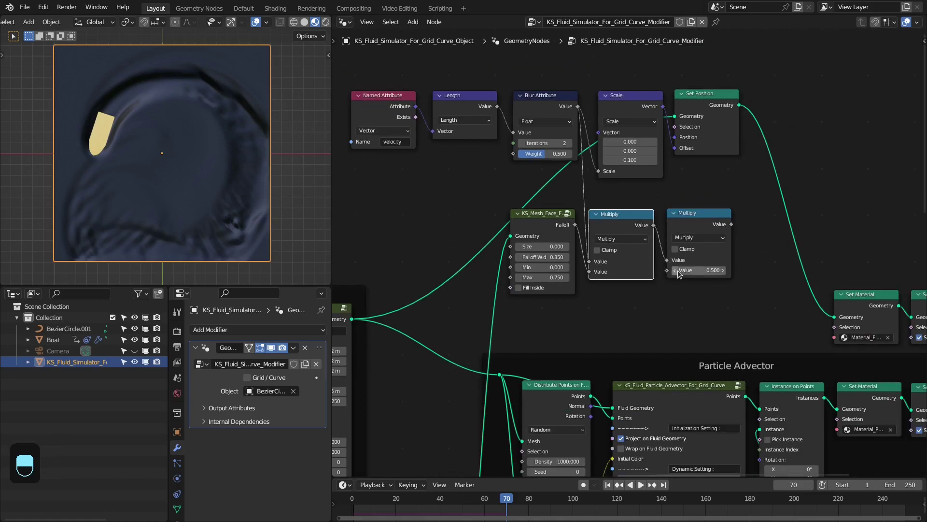
# Step: Add a Noise Texture node and use its Fac output as the second value of the duplicated Multiply node
pyautogui.scroll(-2, 518, 139)
pyautogui.moveTo(413, 84); pyautogui.dragTo(677, 233)
pyautogui.moveTo(682, 228); pyautogui.dragTo(682, 186)
pyautogui.click(683, 171)
pyautogui.hotkey('shift', 'a')
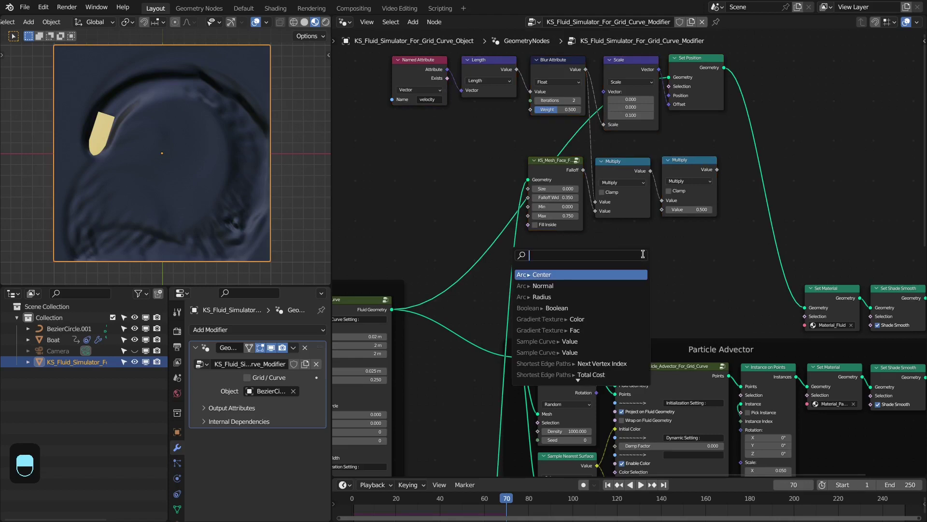
pyautogui.write('noise')
pyautogui.press('Return')
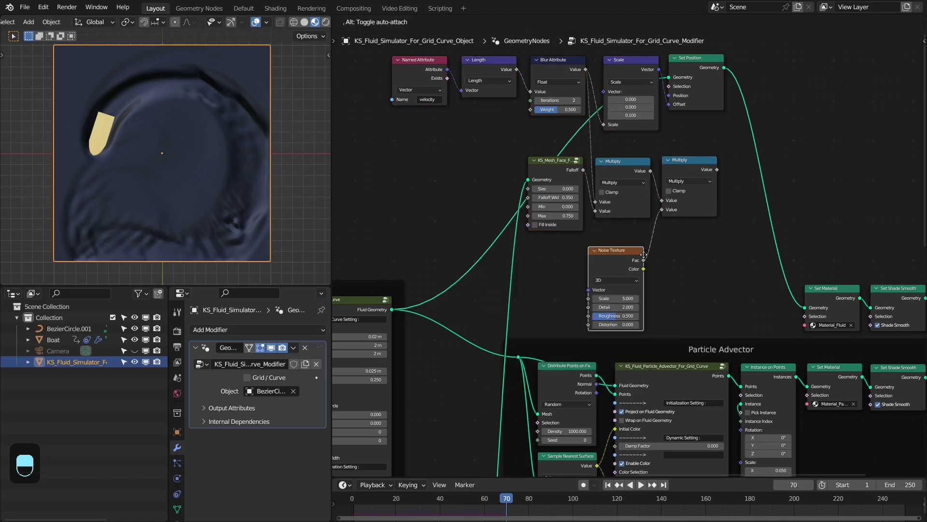
pyautogui.click(648, 236)
# Step: Preview the noise-multiplied result on the displaced fluid geometry with a Viewer
pyautogui.scroll(3, 696, 165)
pyautogui.moveTo(697, 165); pyautogui.dragTo(670, 183, button='middle')
pyautogui.keyDown('ctrl'); pyautogui.keyDown('shift'); pyautogui.click(671, 182); pyautogui.keyUp('shift'); pyautogui.keyUp('ctrl')
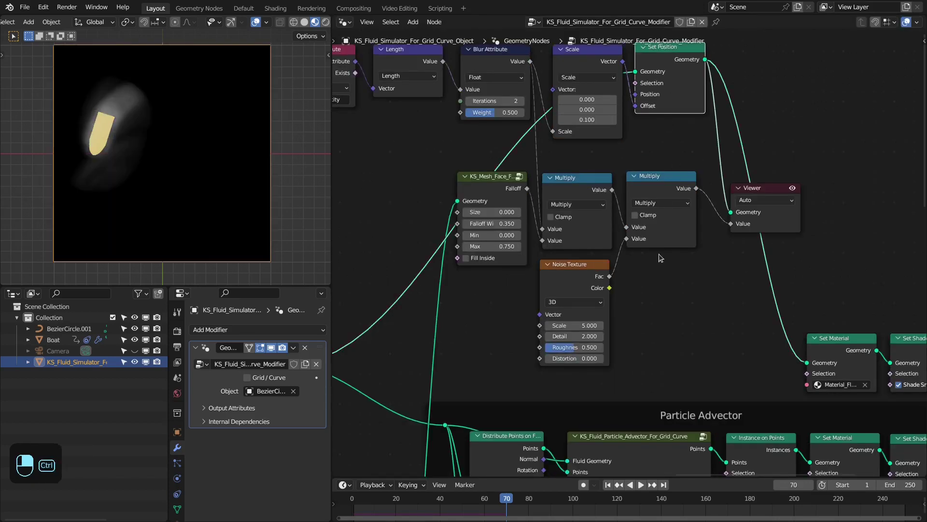
# Step: Try Noise Texture scales of about 10.7 and 12.7 while examining the pattern around the boat
pyautogui.scroll(1, 662, 254)
pyautogui.moveTo(567, 317); pyautogui.dragTo(575, 317)
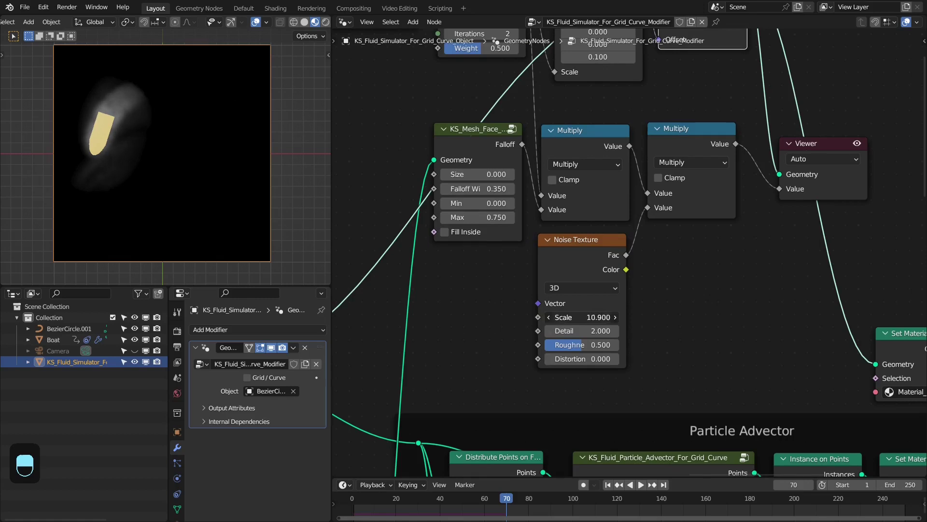
pyautogui.moveTo(600, 316); pyautogui.dragTo(614, 317)
pyautogui.scroll(4, 169, 133)
pyautogui.keyDown('shift'); pyautogui.moveTo(119, 104); pyautogui.dragTo(224, 161, button='middle'); pyautogui.keyUp('shift')
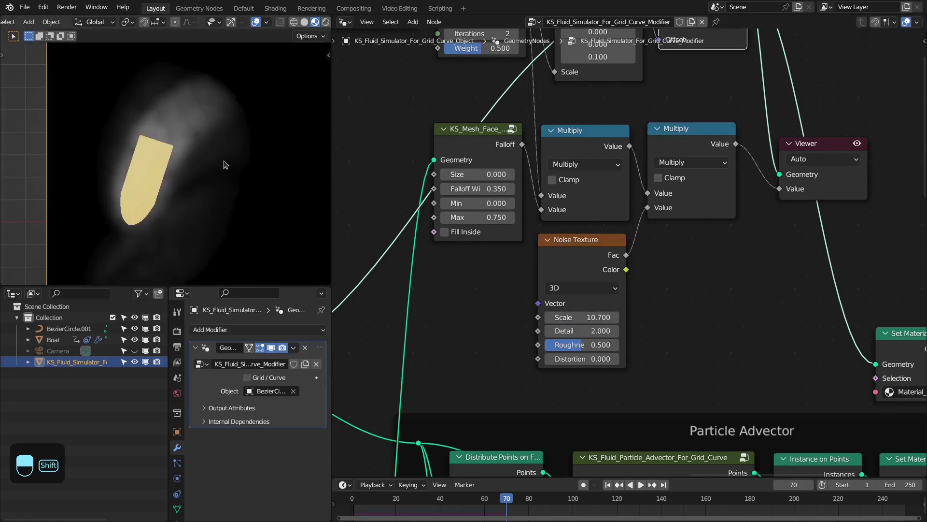
pyautogui.moveTo(570, 317); pyautogui.dragTo(576, 317)
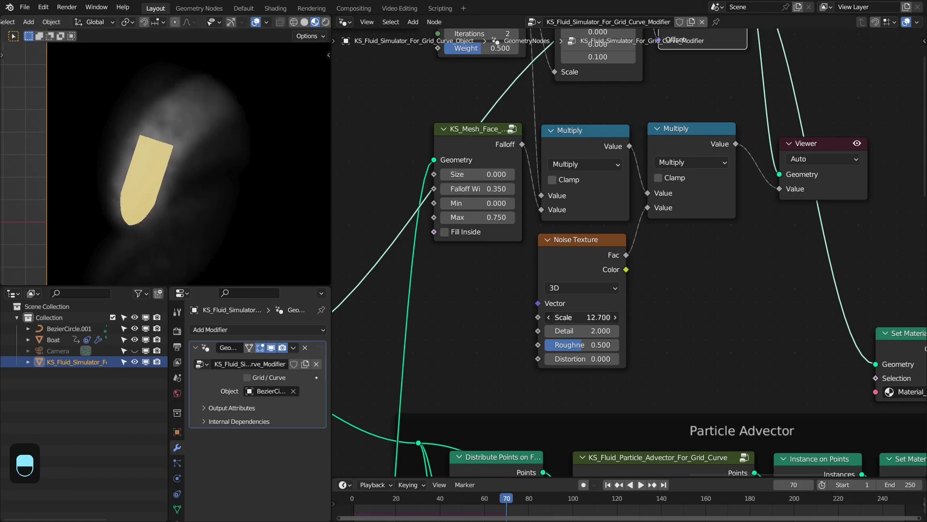
# Step: Set the Noise Texture's scale to 20, its detail to 0 and its roughness to 0
pyautogui.click(576, 317)
pyautogui.write('20')
pyautogui.press('Tab')
pyautogui.write('0')
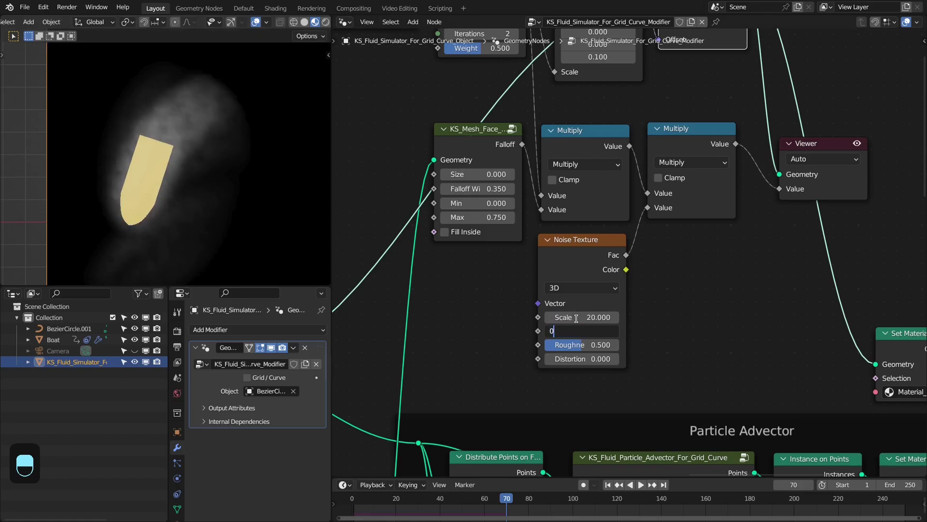
pyautogui.press('Tab')
pyautogui.write('0')
pyautogui.press('Tab')
pyautogui.press('Return')
# Step: Make room before the Scale node and insert a Math Add node that sums the Blur Attribute value and the noise-multiplied result
pyautogui.scroll(-2, 576, 318)
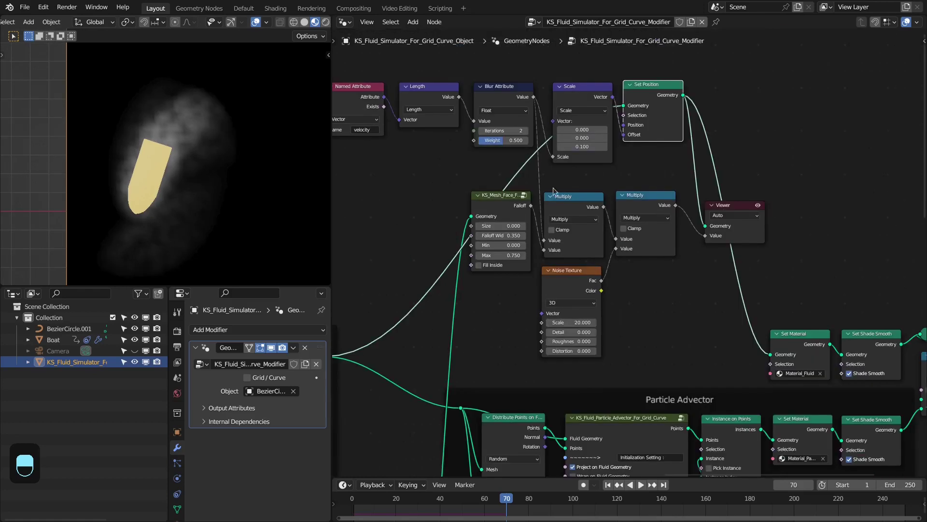
pyautogui.moveTo(658, 106); pyautogui.dragTo(809, 104)
pyautogui.hotkey('shift', 'a')
pyautogui.write('add')
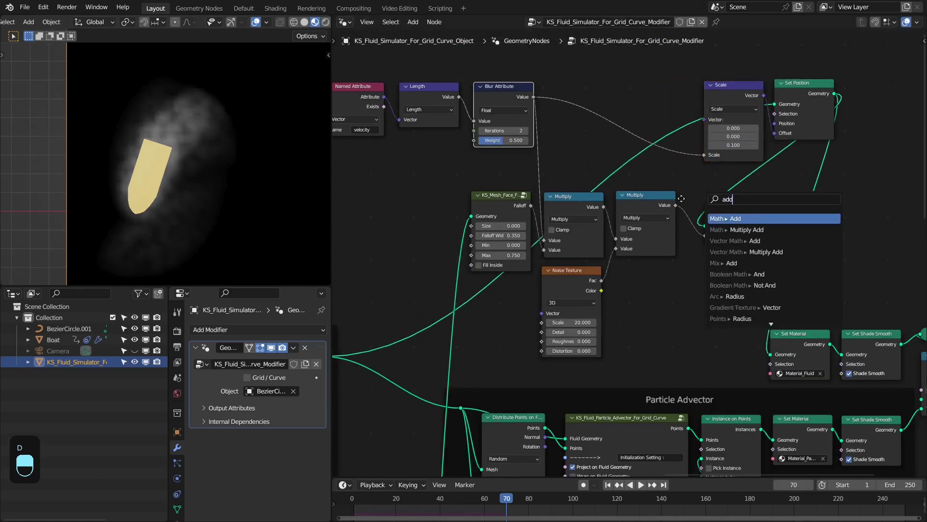
pyautogui.press('Return')
pyautogui.click(742, 189)
pyautogui.moveTo(676, 205); pyautogui.dragTo(764, 238)
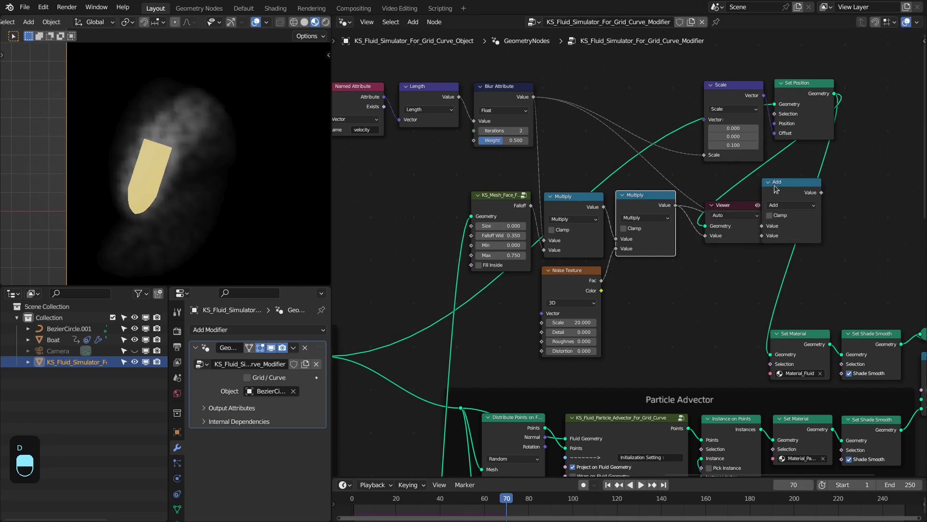
# Step: Delete the Viewer and drive the Scale node's scale with the Add result, placing the Add node below it
pyautogui.moveTo(774, 185); pyautogui.dragTo(706, 190)
pyautogui.click(721, 234)
pyautogui.press('x')
pyautogui.moveTo(715, 70); pyautogui.dragTo(796, 121)
pyautogui.moveTo(796, 120); pyautogui.dragTo(789, 119)
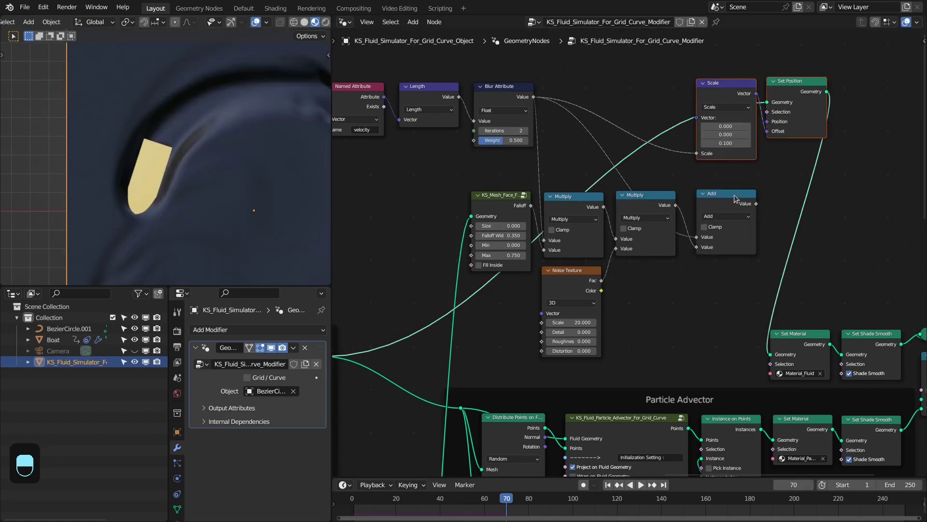
pyautogui.moveTo(735, 198); pyautogui.dragTo(732, 198)
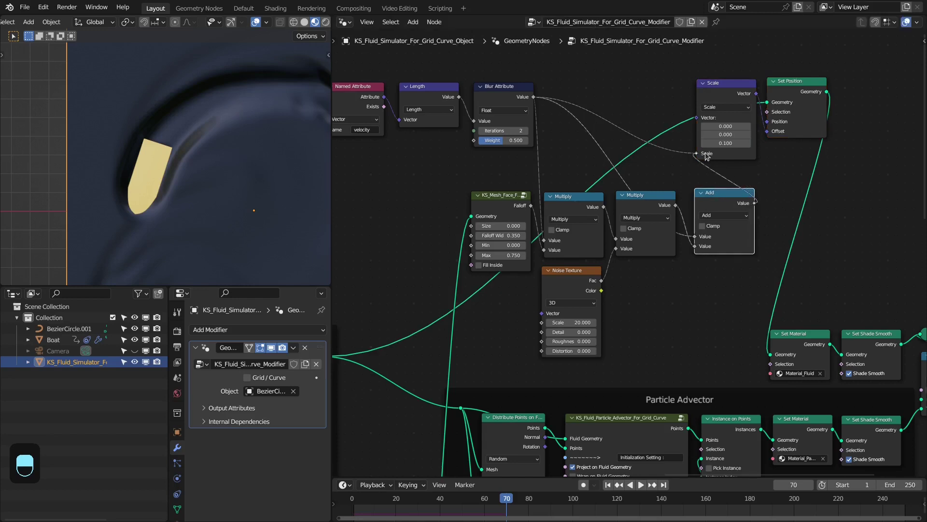
pyautogui.moveTo(705, 155); pyautogui.dragTo(706, 156)
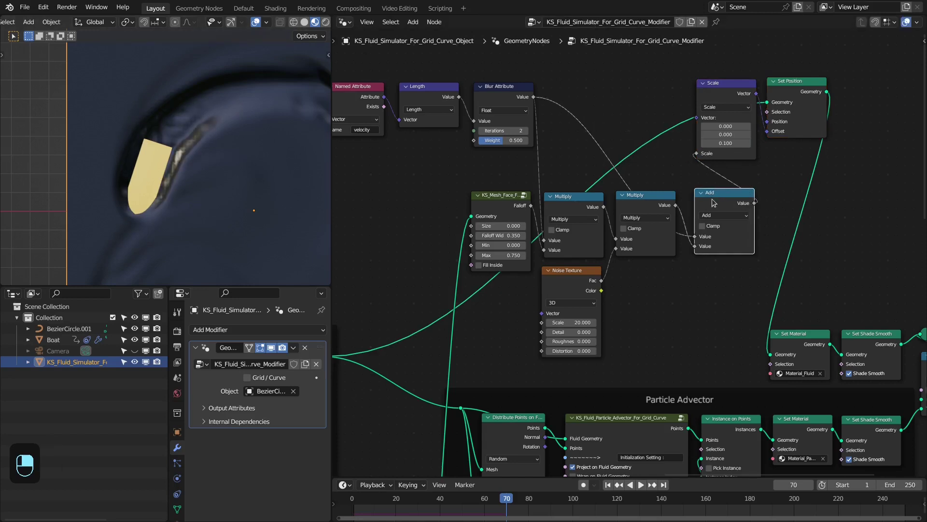
# Step: Mute and unmute the Add node to compare the water surface with and without the noise
pyautogui.press('m')
pyautogui.press('m')
pyautogui.moveTo(197, 131); pyautogui.dragTo(173, 143, button='middle')
# Step: Set the KS_Mesh_Face_Falloff node's falloff width to 0.5
pyautogui.press('KP_7')
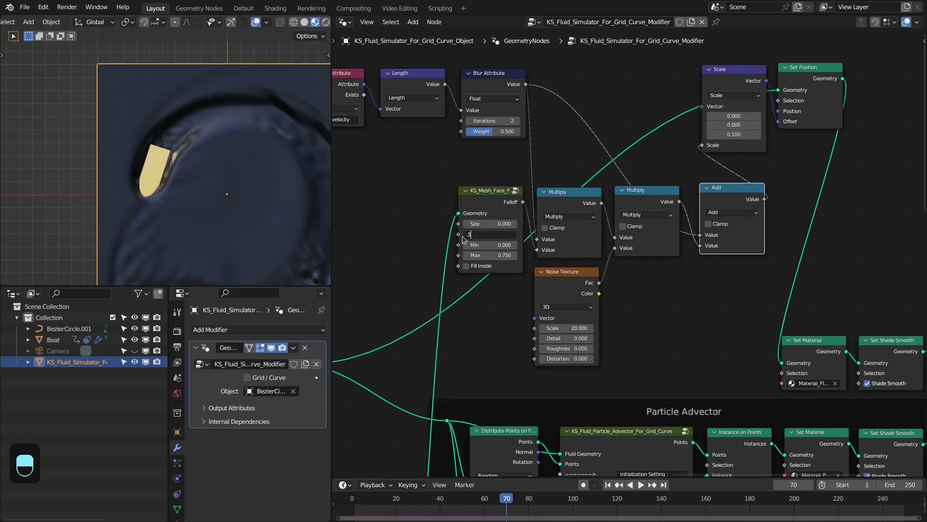
pyautogui.press('Return')
pyautogui.scroll(-1, 506, 180)
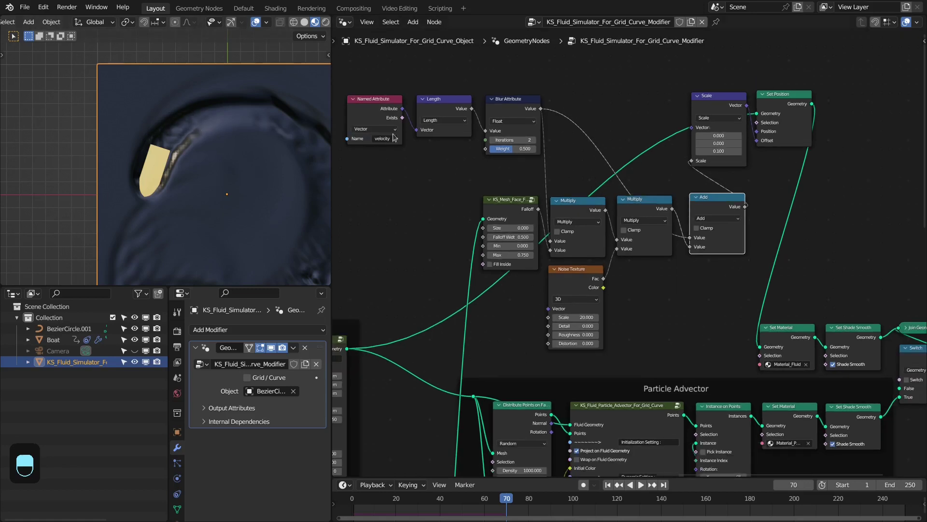
# Step: Tidy the node tree by moving the fluid's Set Material and Set Shade Smooth nodes next to Set Position
pyautogui.moveTo(456, 150); pyautogui.dragTo(508, 173, button='middle')
pyautogui.moveTo(428, 98); pyautogui.dragTo(571, 137)
pyautogui.moveTo(568, 135); pyautogui.dragTo(562, 146)
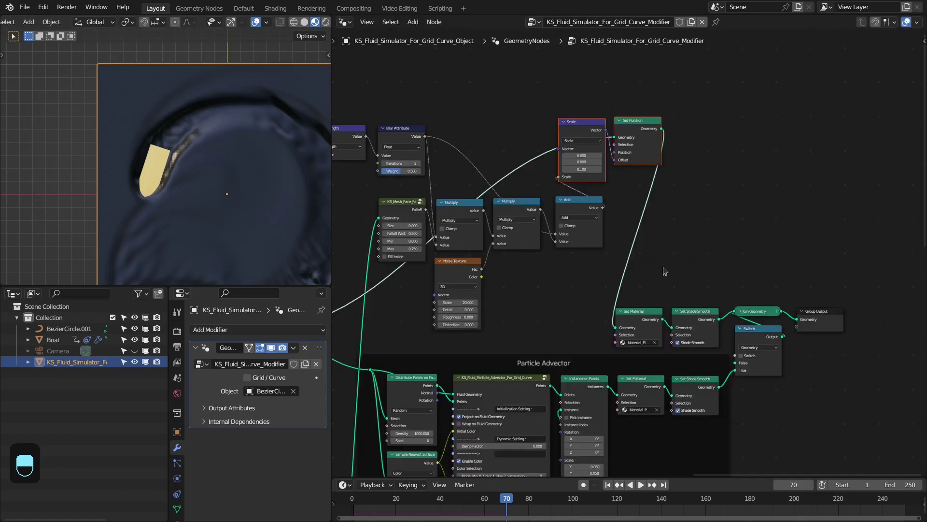
pyautogui.moveTo(634, 300); pyautogui.dragTo(759, 115)
pyautogui.scroll(-2, 792, 186)
# Step: Review the whole node tree enlarged, from the Fluid Simulator to the displacement nodes and the Particle Advector
pyautogui.hotkey('ctrl', 'space')
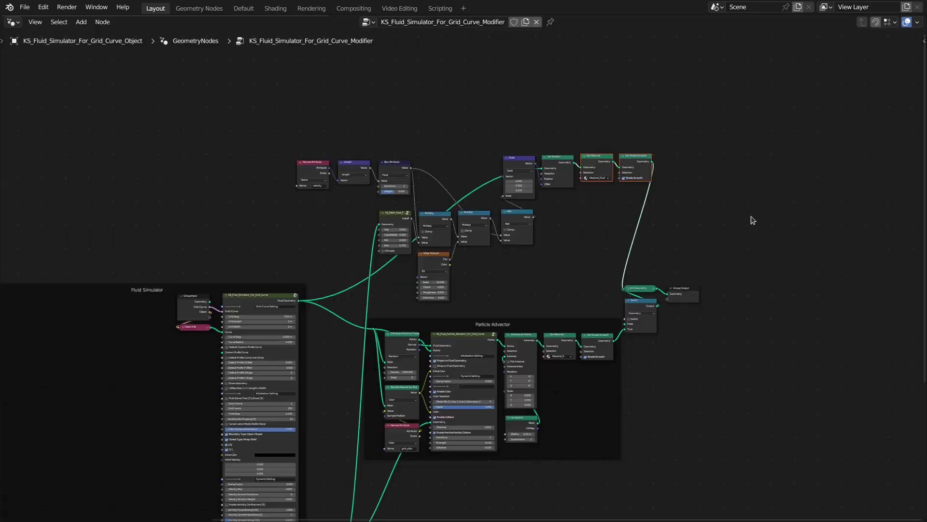
pyautogui.moveTo(576, 227); pyautogui.dragTo(652, 156, button='middle')
pyautogui.scroll(-1, 696, 82)
pyautogui.scroll(-2, 696, 82)
pyautogui.scroll(4, 470, 299)
pyautogui.moveTo(470, 300); pyautogui.dragTo(394, 430, button='middle')
pyautogui.moveTo(373, 103); pyautogui.dragTo(686, 251)
pyautogui.moveTo(531, 276); pyautogui.dragTo(605, 197, button='middle')
pyautogui.scroll(6, 404, 181)
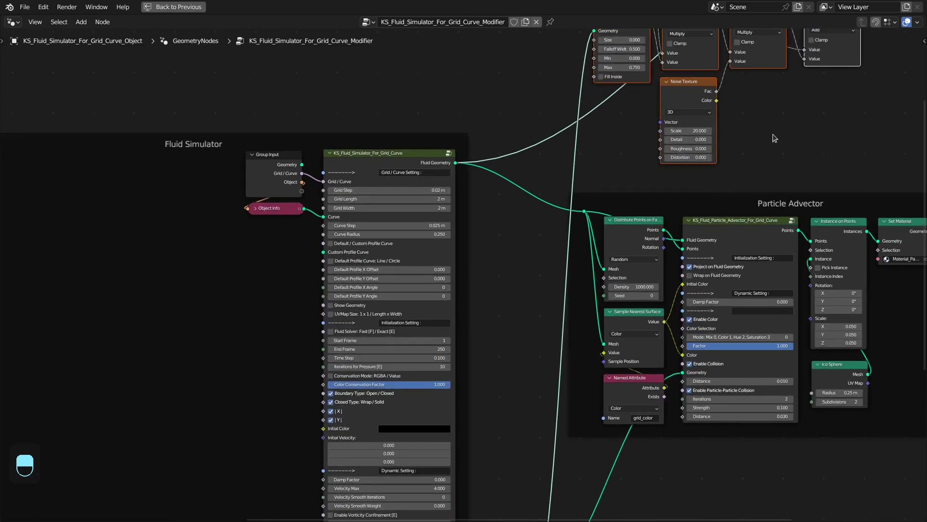
pyautogui.moveTo(773, 138); pyautogui.dragTo(534, 385, button='middle')
pyautogui.moveTo(466, 158); pyautogui.dragTo(478, 153, button='middle')
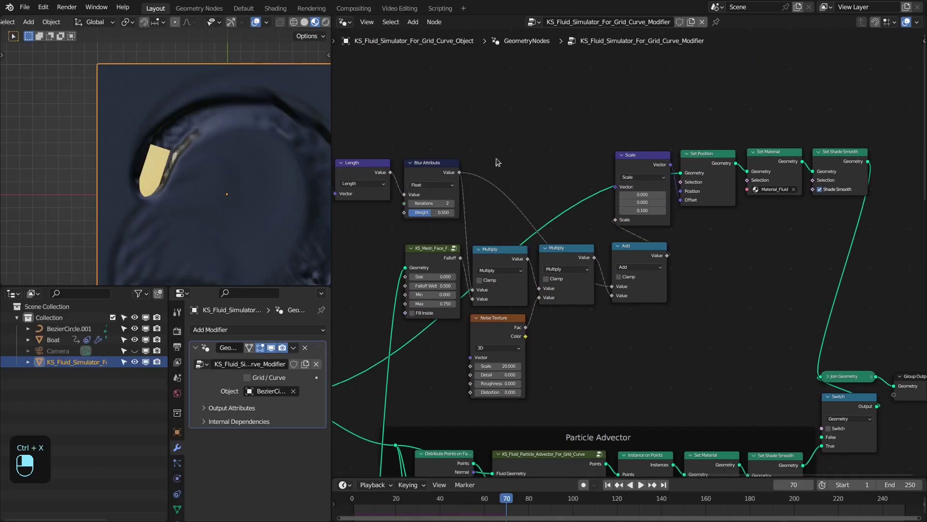
# Step: Insert a Store Named Attribute node between Set Position and Set Material, storing the Blur Attribute value as a float
pyautogui.hotkey('shift', 'a')
pyautogui.moveTo(662, 95)
pyautogui.click(715, 160)
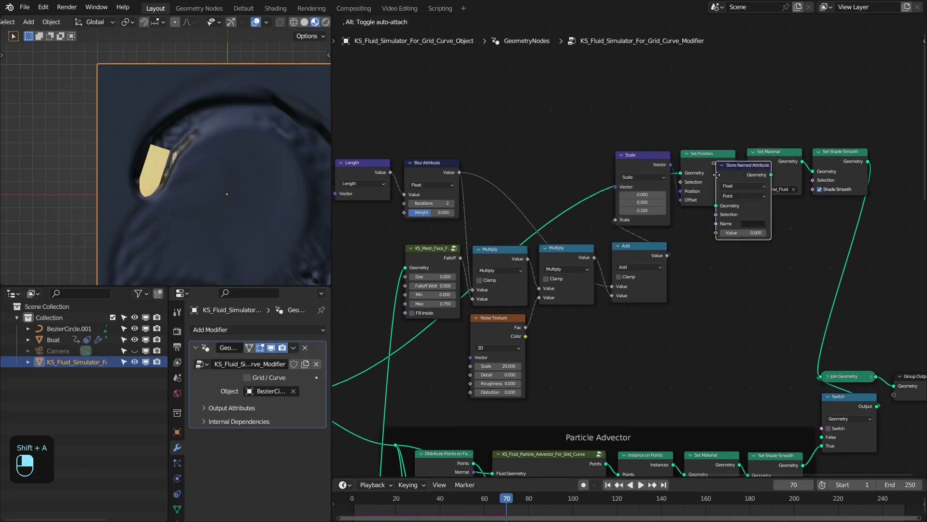
pyautogui.click(683, 227)
pyautogui.moveTo(735, 163); pyautogui.dragTo(687, 259)
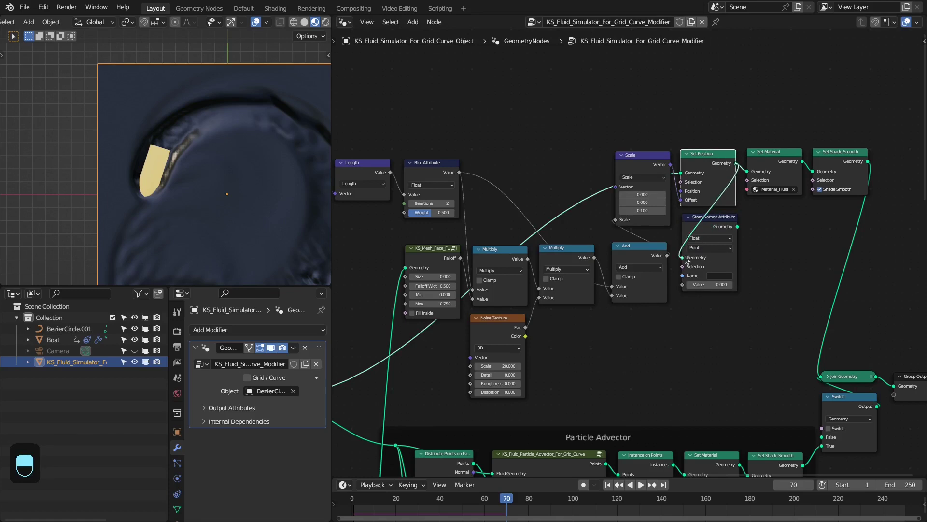
pyautogui.moveTo(731, 230); pyautogui.dragTo(751, 173)
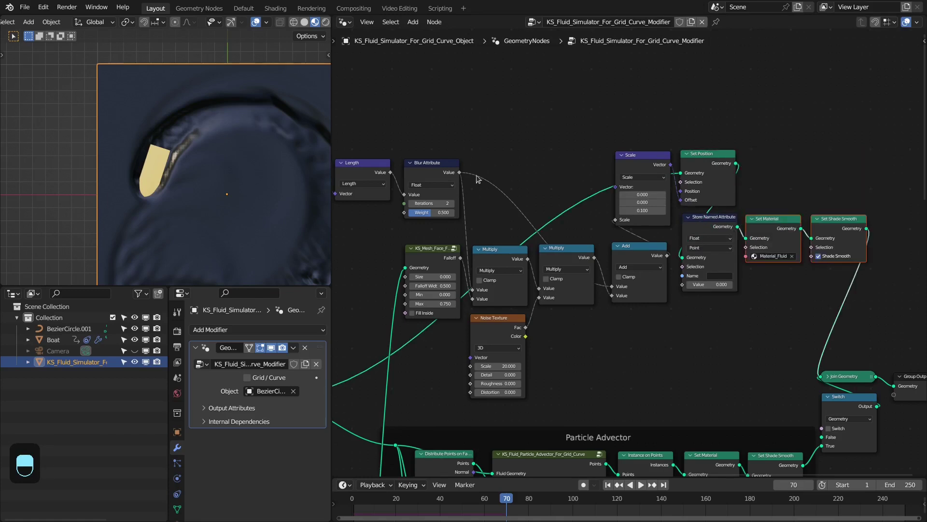
pyautogui.moveTo(459, 172); pyautogui.dragTo(682, 284)
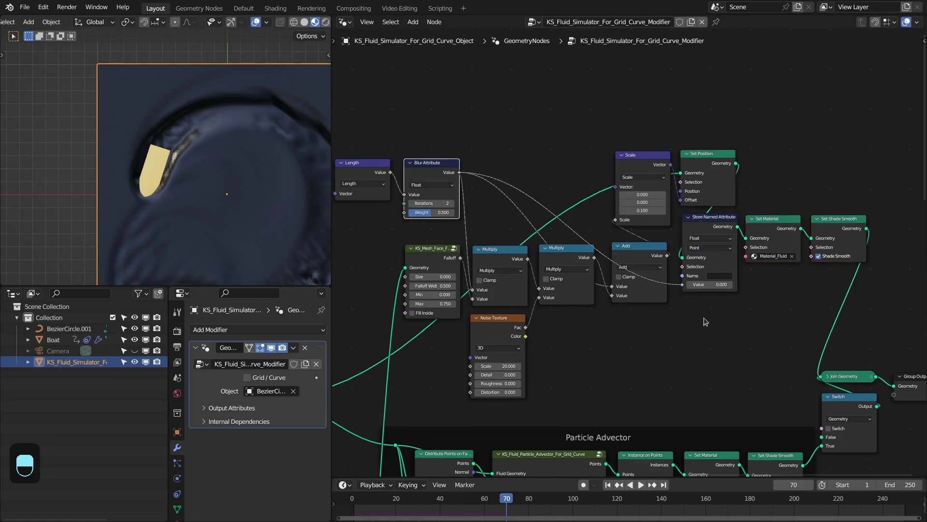
# Step: Name the stored attribute velocity_mask
pyautogui.scroll(2, 728, 338)
pyautogui.click(693, 266)
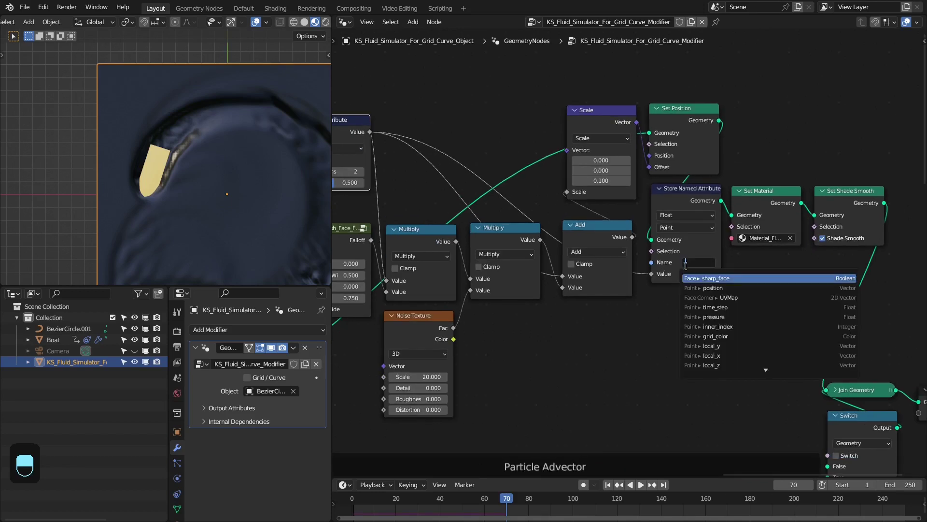
pyautogui.write('velocit')
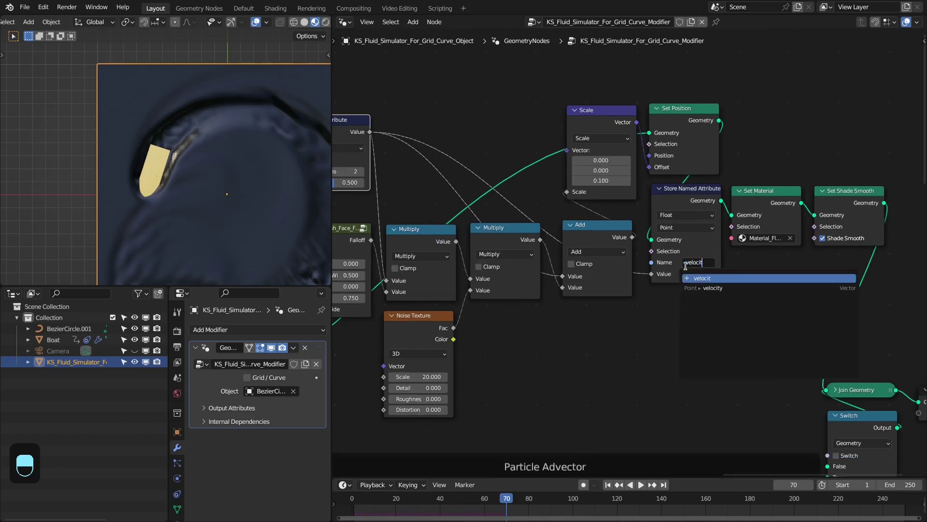
pyautogui.write('y_mask')
pyautogui.press('Return')
# Step: Switch to the Shading workspace with a top view of the water and open Material_Fluid for editing
pyautogui.click(276, 9)
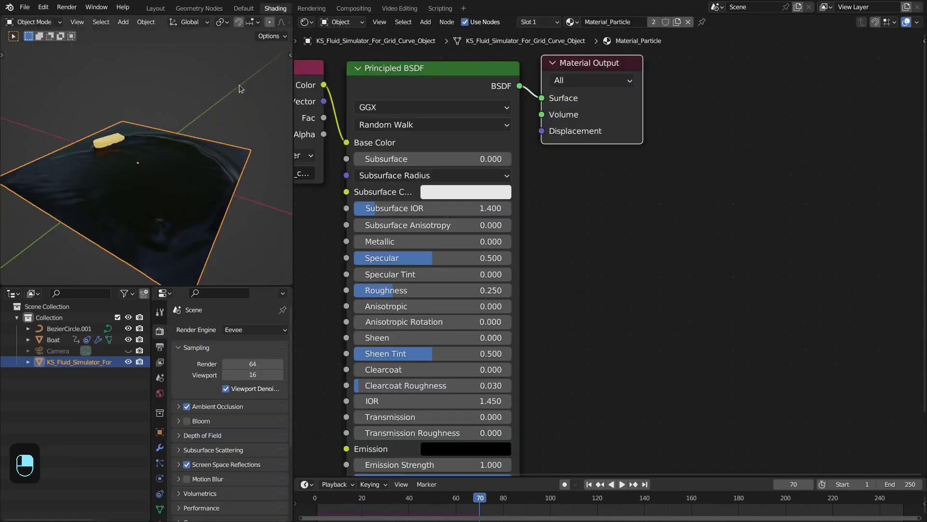
pyautogui.press('KP_7')
pyautogui.press('Home')
pyautogui.click(571, 21)
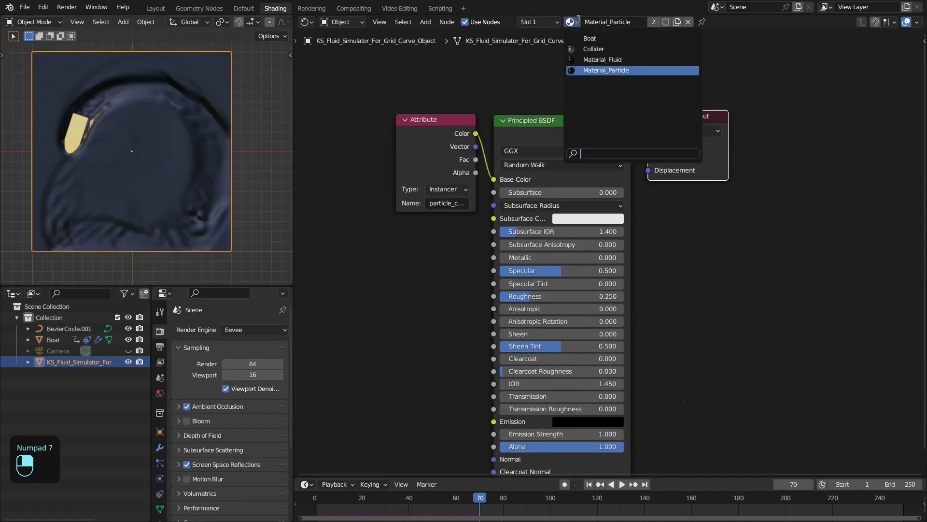
pyautogui.scroll(-3, 575, 128)
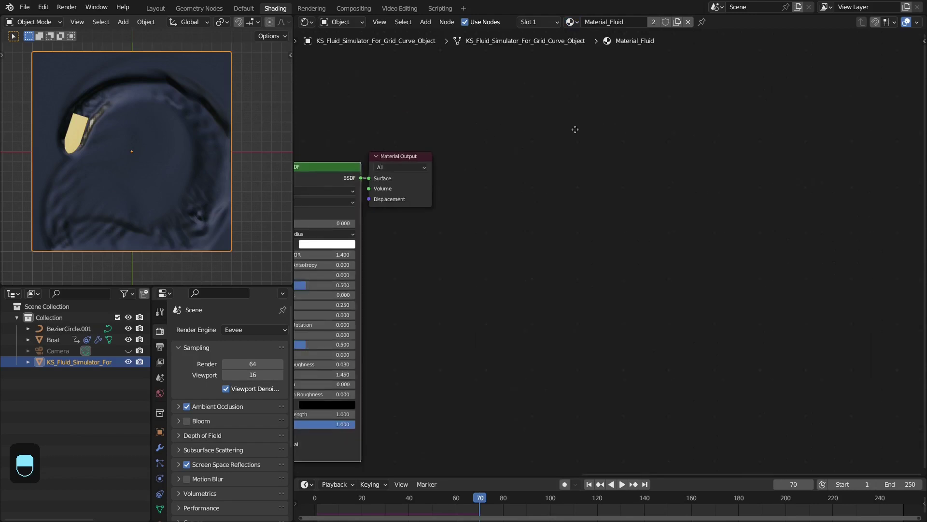
pyautogui.moveTo(575, 128); pyautogui.dragTo(870, 118, button='middle')
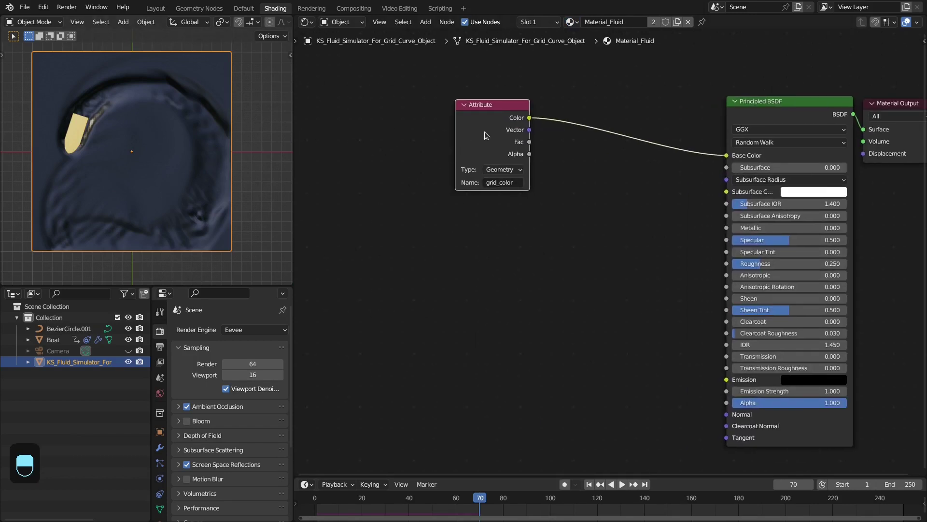
# Step: Duplicate the grid_color Attribute node, set the copy's name to velocity_mask and preview its output on the water
pyautogui.hotkey('shift', 'd')
pyautogui.click(485, 239)
pyautogui.click(498, 288)
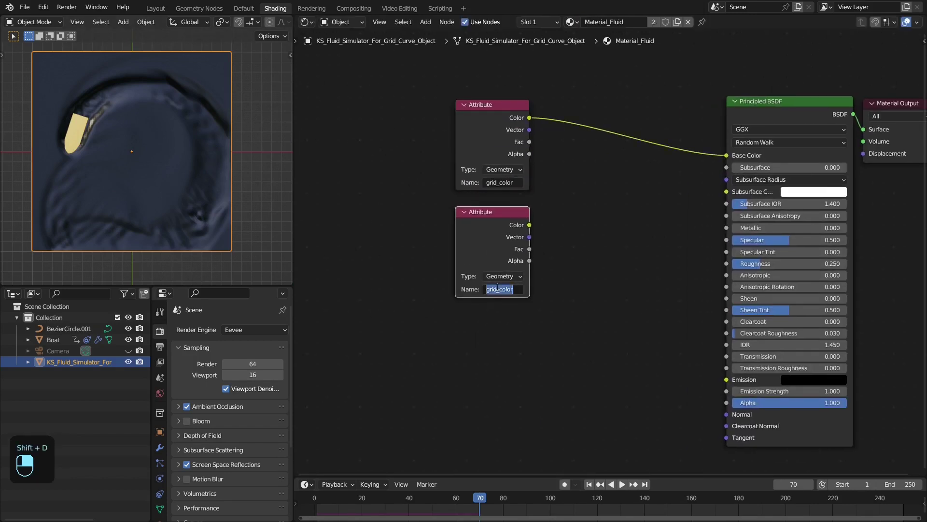
pyautogui.write('velocity_mag')
pyautogui.press('Return')
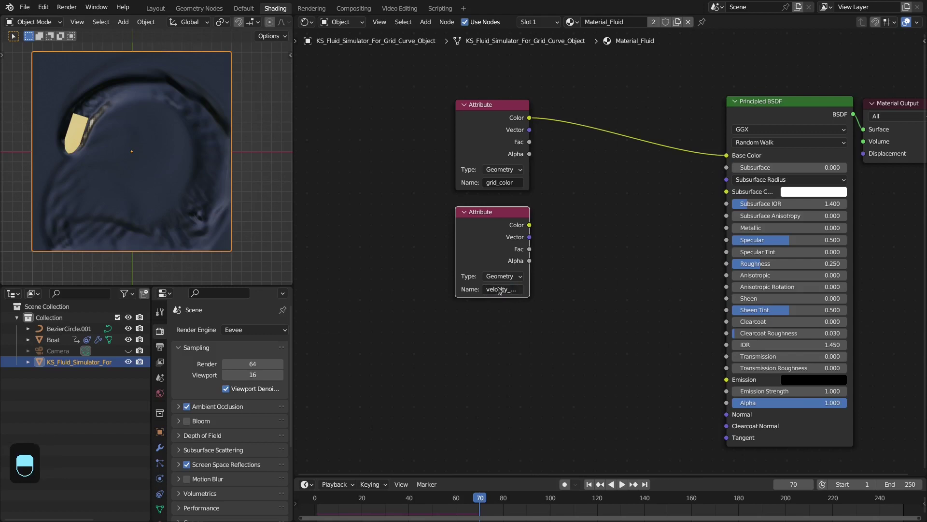
pyautogui.keyDown('ctrl'); pyautogui.keyDown('shift'); pyautogui.click(506, 235); pyautogui.keyUp('shift'); pyautogui.keyUp('ctrl')
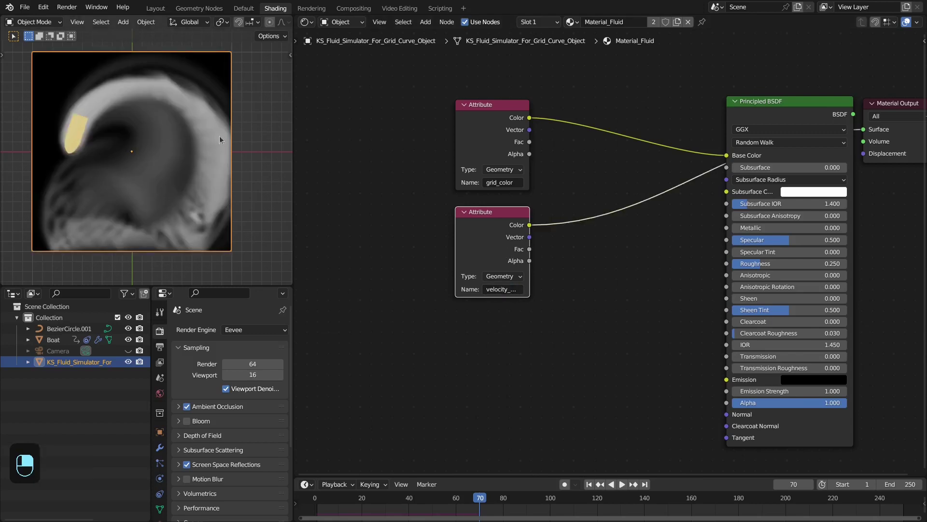
# Step: Add a Color Mix node with the grid_color attribute feeding A and the velocity_mask attribute's color feeding Factor
pyautogui.moveTo(404, 134); pyautogui.dragTo(500, 232)
pyautogui.moveTo(498, 230); pyautogui.dragTo(417, 224)
pyautogui.moveTo(449, 117); pyautogui.dragTo(523, 155)
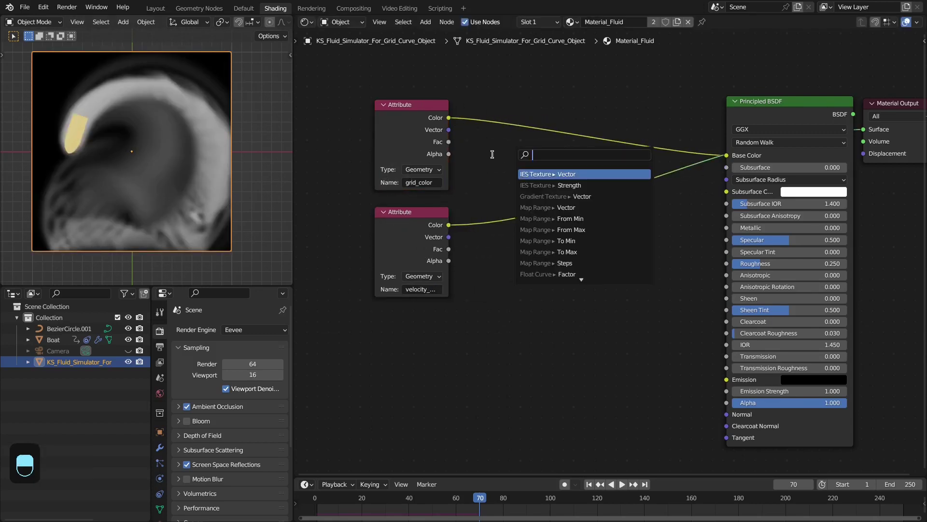
pyautogui.write('mix')
pyautogui.press('Return')
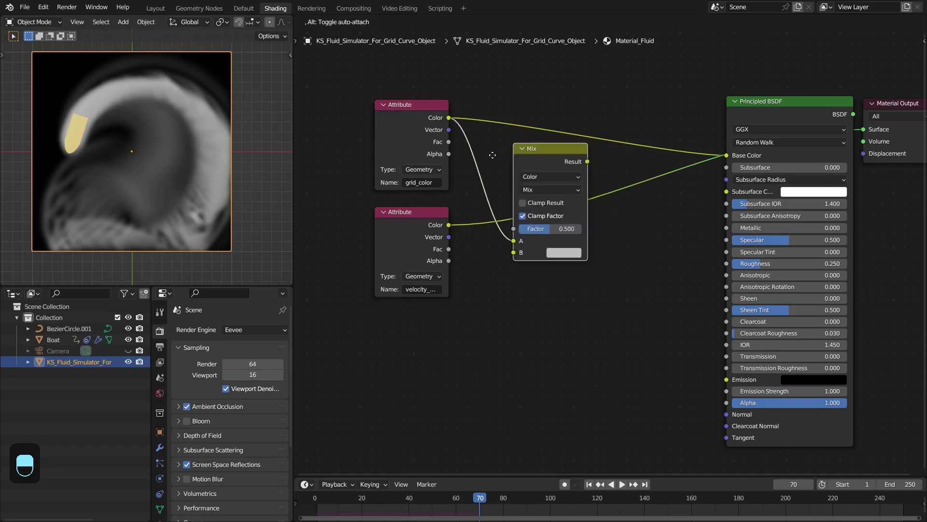
pyautogui.moveTo(449, 225); pyautogui.dragTo(513, 228)
pyautogui.moveTo(530, 184); pyautogui.dragTo(538, 171)
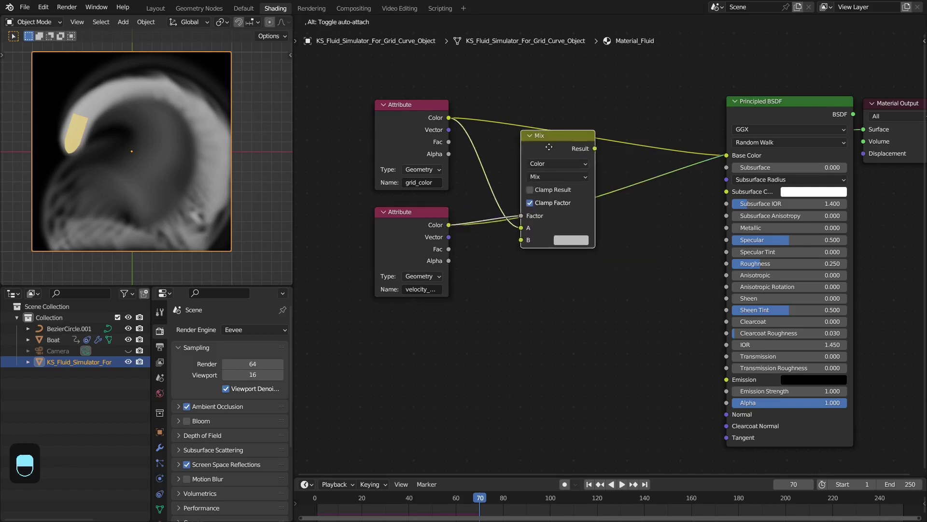
# Step: Feed the Mix result into the Base Color, place the Mix beside the Principled BSDF and output that shader on the water
pyautogui.moveTo(594, 148); pyautogui.dragTo(727, 155)
pyautogui.scroll(-3, 628, 159)
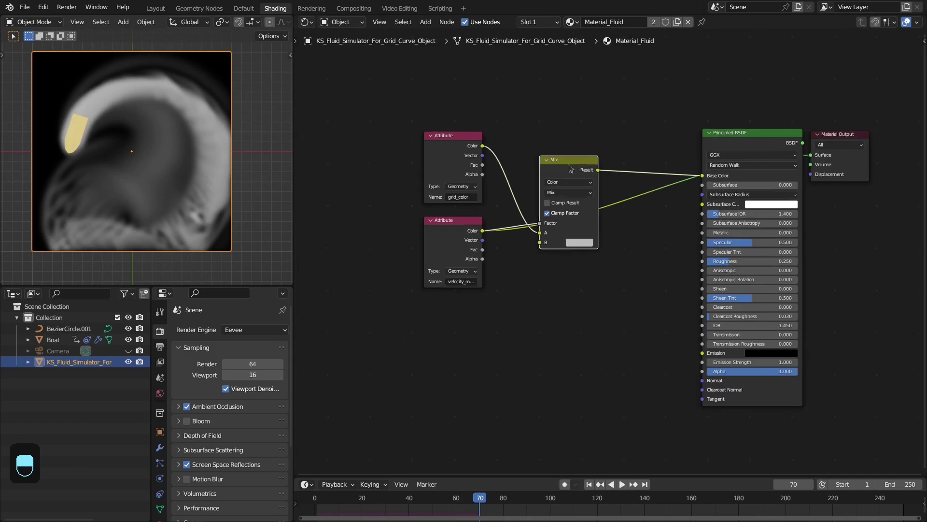
pyautogui.moveTo(569, 164); pyautogui.dragTo(651, 141)
pyautogui.keyDown('ctrl'); pyautogui.keyDown('shift'); pyautogui.click(768, 139); pyautogui.keyUp('shift'); pyautogui.keyUp('ctrl')
pyautogui.moveTo(768, 139); pyautogui.dragTo(791, 129, button='middle')
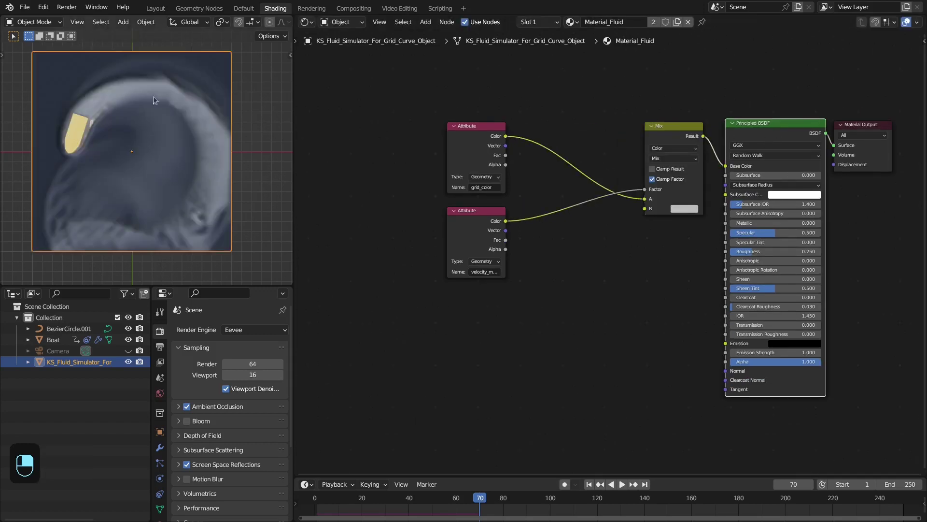
# Step: Insert a Color Ramp between the velocity_mask attribute and the Mix Factor, rearranging the nodes to fit
pyautogui.scroll(1, 453, 209)
pyautogui.moveTo(497, 218); pyautogui.dragTo(534, 235)
pyautogui.write('ramp')
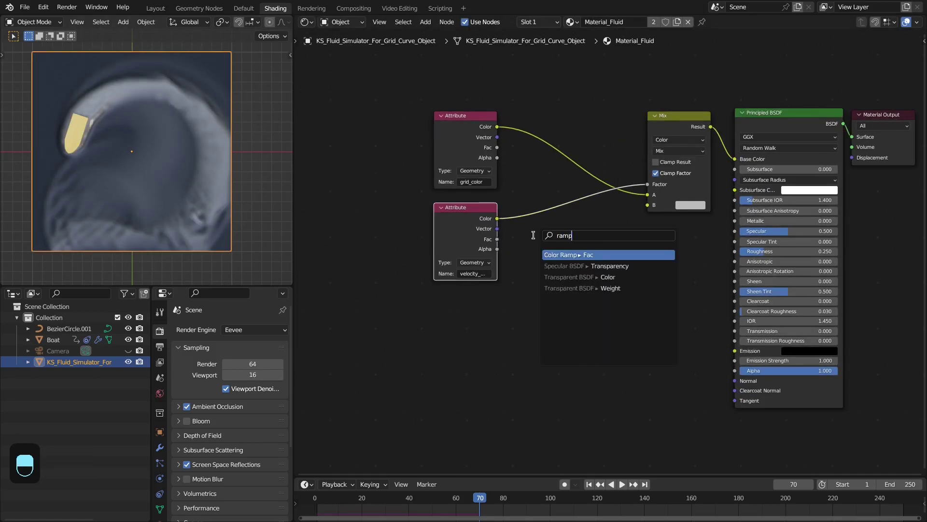
pyautogui.press('Return')
pyautogui.click(505, 208)
pyautogui.moveTo(616, 213); pyautogui.dragTo(647, 184)
pyautogui.moveTo(546, 203); pyautogui.dragTo(472, 199)
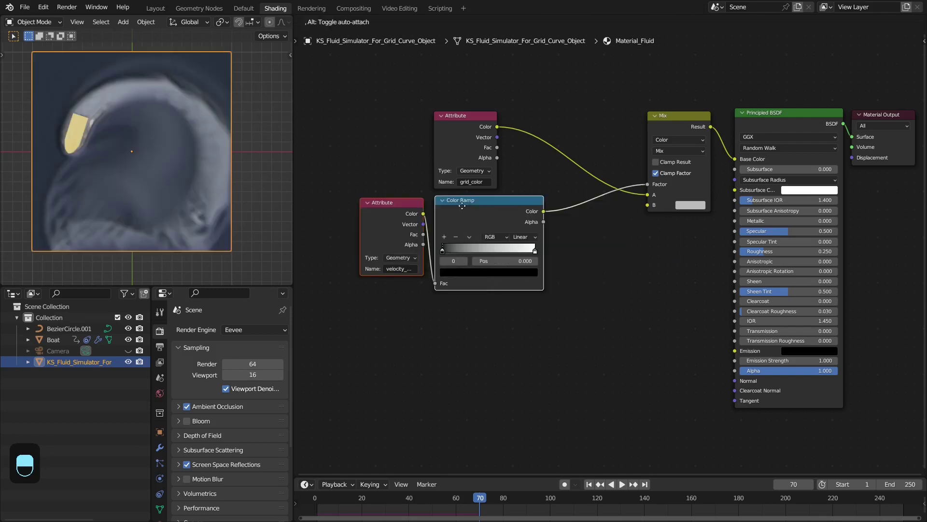
# Step: Set the Color Ramp's black stop to position 0.01 and its white stop to 0.55
pyautogui.scroll(1, 453, 247)
pyautogui.moveTo(453, 247); pyautogui.dragTo(508, 255, button='middle')
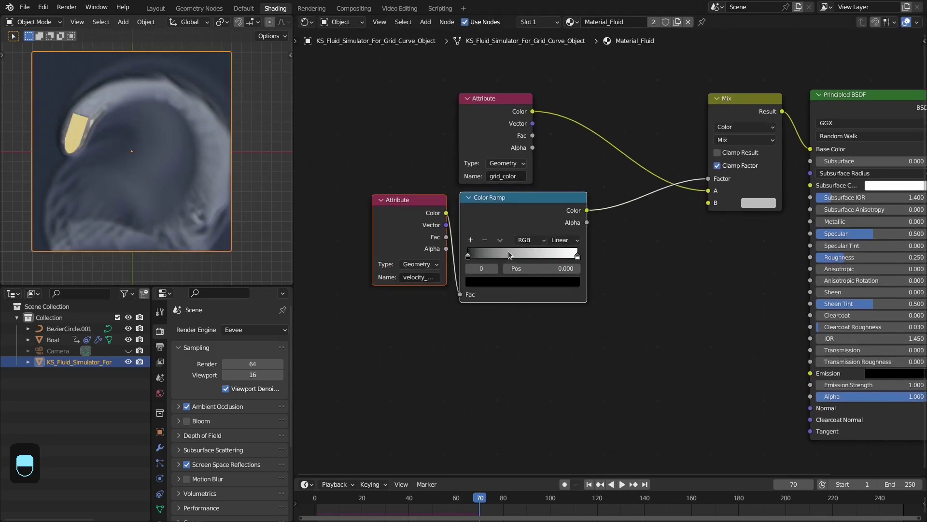
pyautogui.click(526, 267)
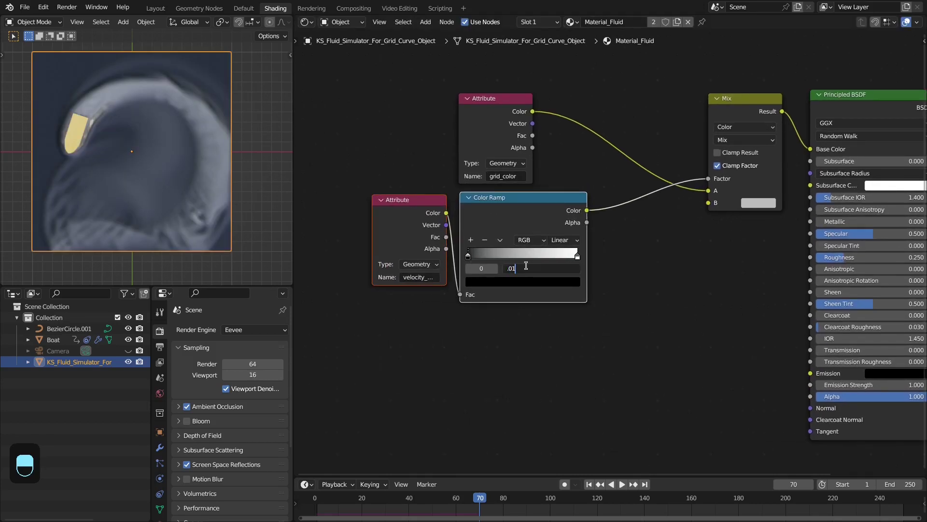
pyautogui.press('Return')
pyautogui.keyDown('shift'); pyautogui.moveTo(577, 255); pyautogui.dragTo(532, 255); pyautogui.keyUp('shift')
pyautogui.click(547, 267)
pyautogui.press('BackSpace')
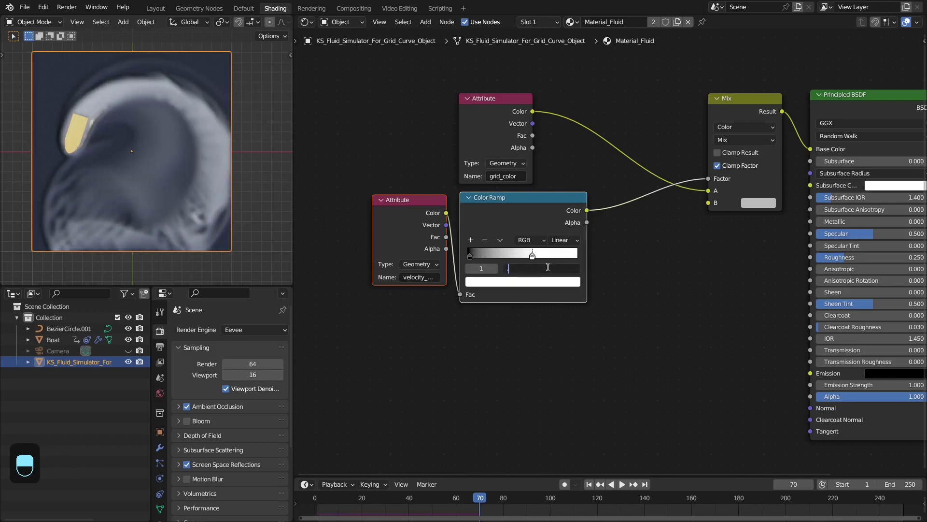
pyautogui.write('.55')
pyautogui.press('Return')
# Step: Mute and unmute the Color Ramp repeatedly to compare its effect on the water's wake
pyautogui.press('m')
pyautogui.press('m')
pyautogui.press('m')
pyautogui.press('m')
pyautogui.press('m')
pyautogui.press('m')
pyautogui.press('m')
pyautogui.press('m')
pyautogui.press('m')
pyautogui.press('m')
pyautogui.press('m')
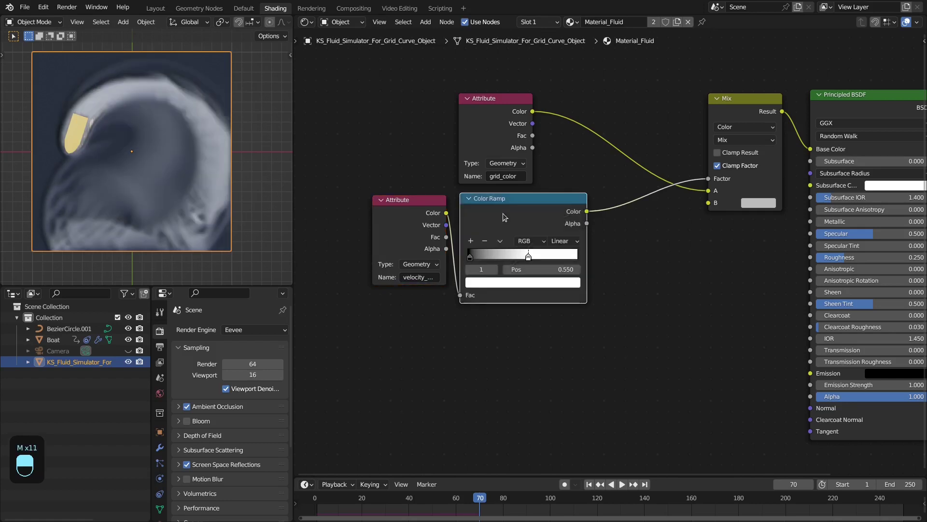
pyautogui.press('m')
pyautogui.press('m')
# Step: Move the Mix node closer to the Color Ramp and set its B color to pale cyan C0E0E3
pyautogui.moveTo(746, 174); pyautogui.dragTo(680, 171)
pyautogui.click(706, 199)
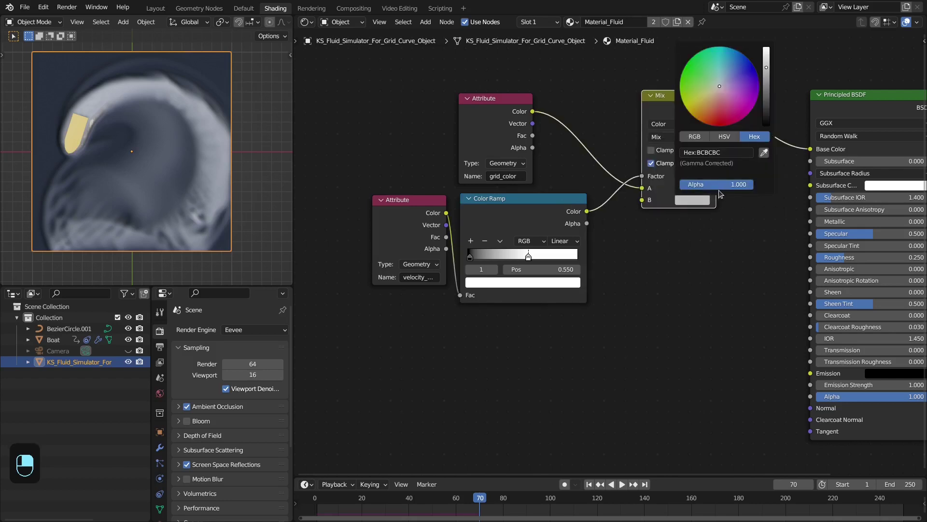
pyautogui.moveTo(767, 71); pyautogui.dragTo(767, 55)
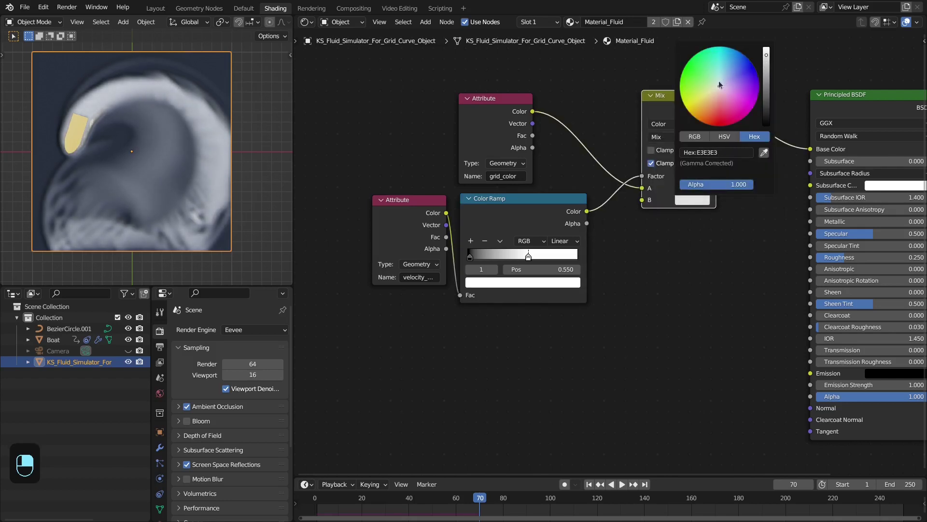
pyautogui.keyDown('shift'); pyautogui.moveTo(718, 81); pyautogui.dragTo(720, 80); pyautogui.keyUp('shift')
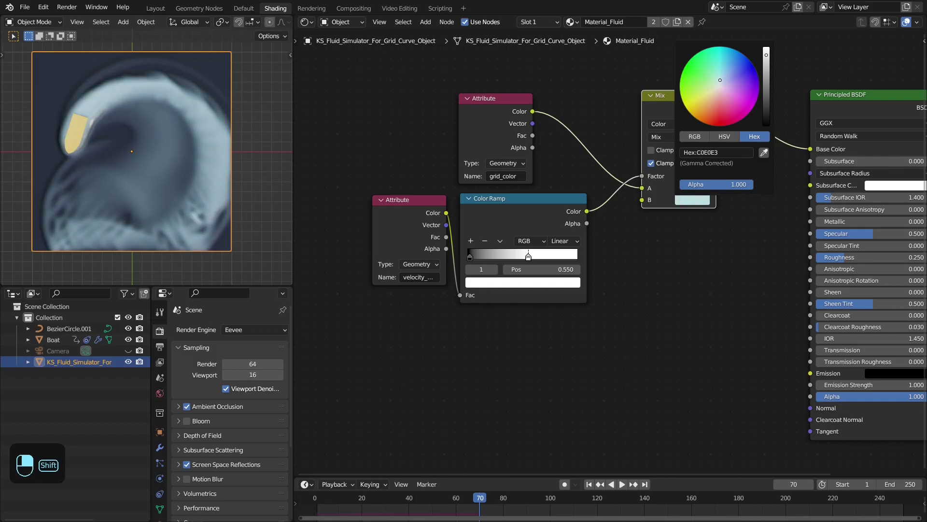
# Step: Play the animation from the early frames to examine how the colored wake follows the boat
pyautogui.press('space')
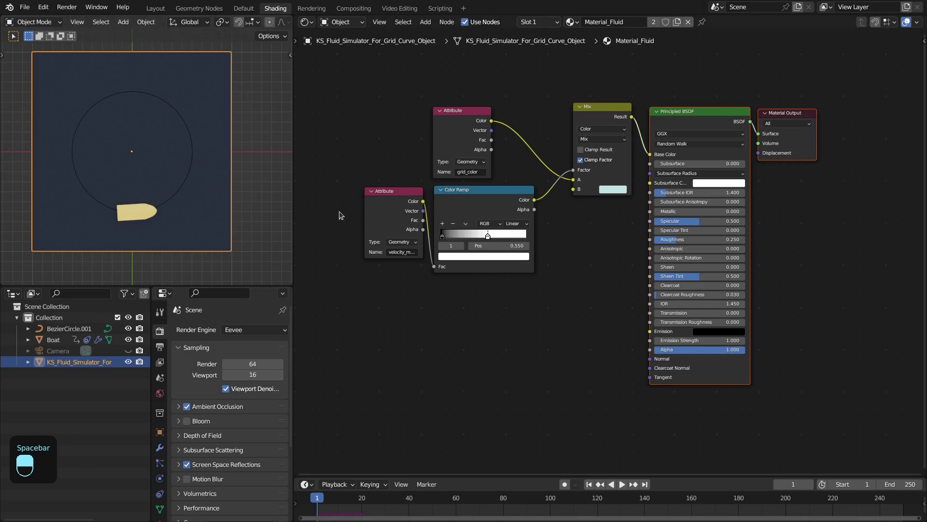
pyautogui.press('space')
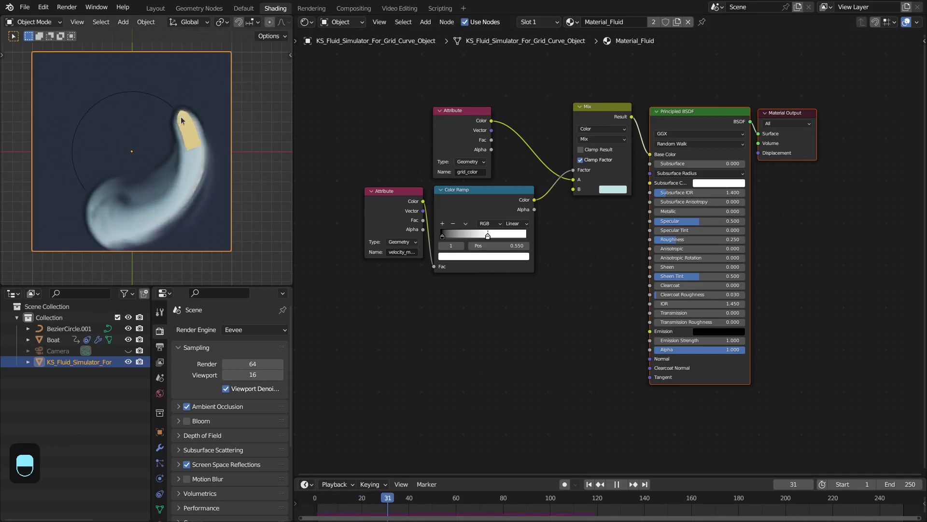
pyautogui.press('space')
pyautogui.click(329, 505)
pyautogui.press('space')
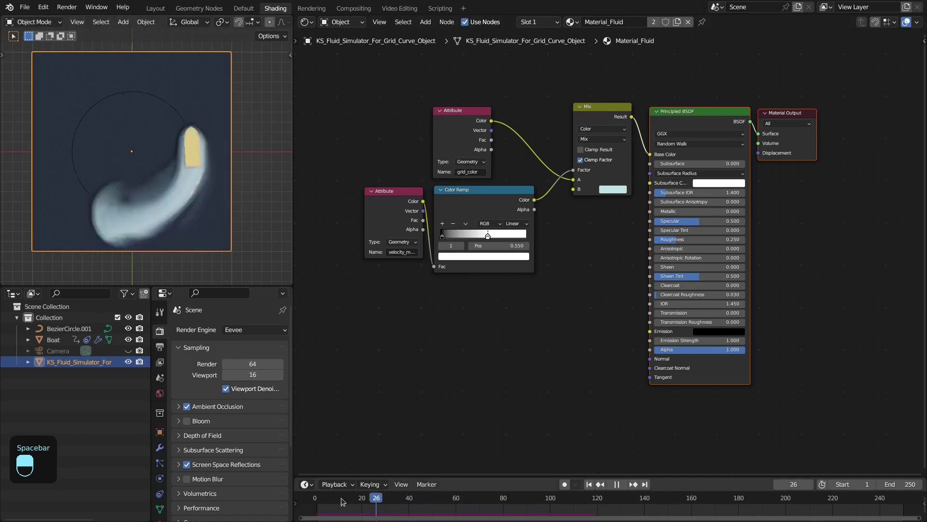
pyautogui.moveTo(341, 502); pyautogui.dragTo(363, 500)
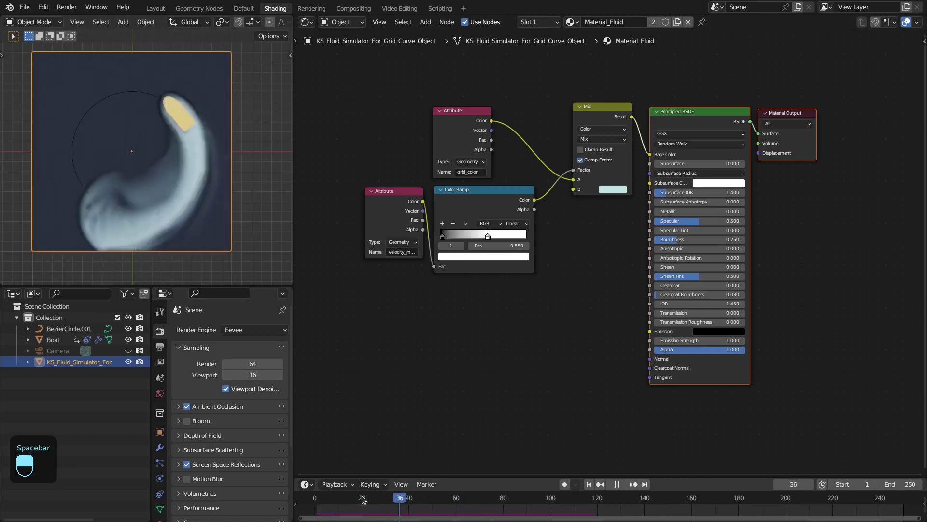
pyautogui.press('space')
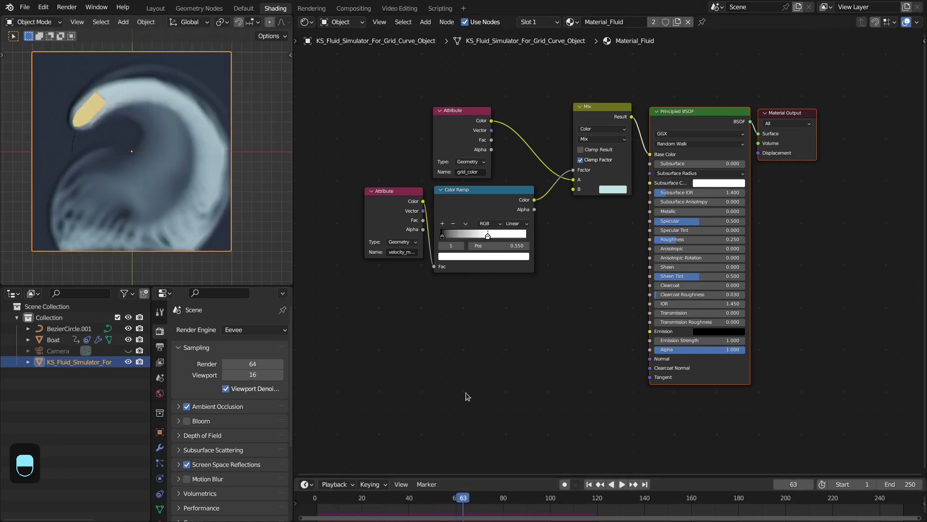
# Step: Disconnect the grid_color attribute from the Mix node's A input
pyautogui.moveTo(160, 162); pyautogui.dragTo(201, 152, button='middle')
pyautogui.scroll(1, 629, 246)
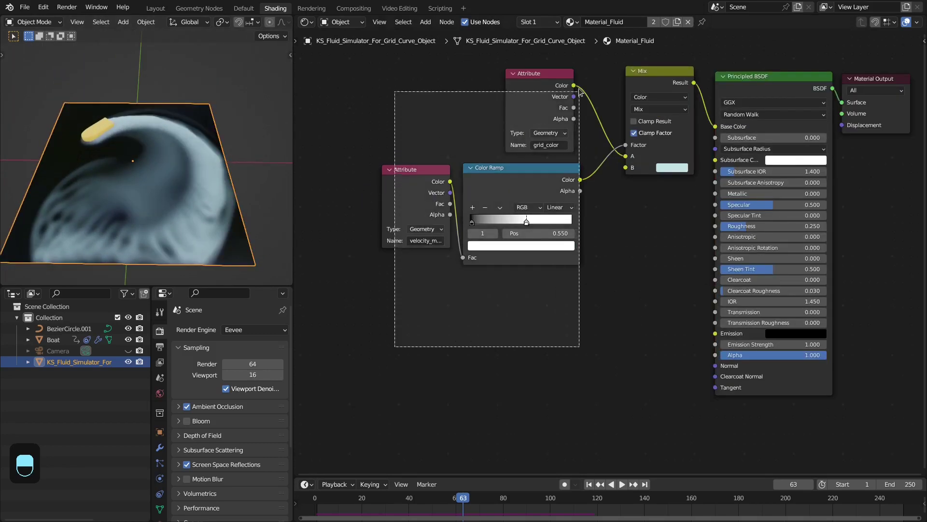
pyautogui.moveTo(627, 242); pyautogui.dragTo(561, 263, button='middle')
pyautogui.moveTo(576, 178); pyautogui.dragTo(589, 195)
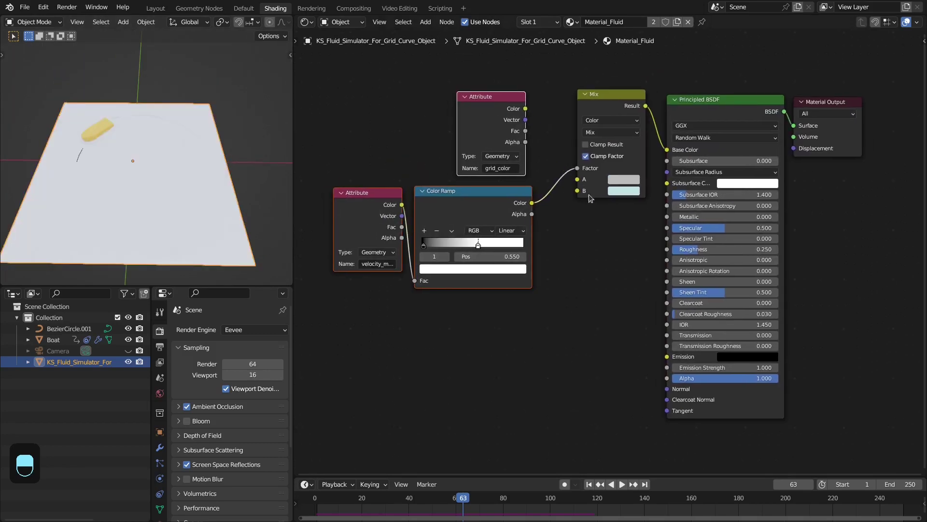
# Step: Set the Mix node's A color to a very dark green-teal, around 243532
pyautogui.scroll(2, 602, 186)
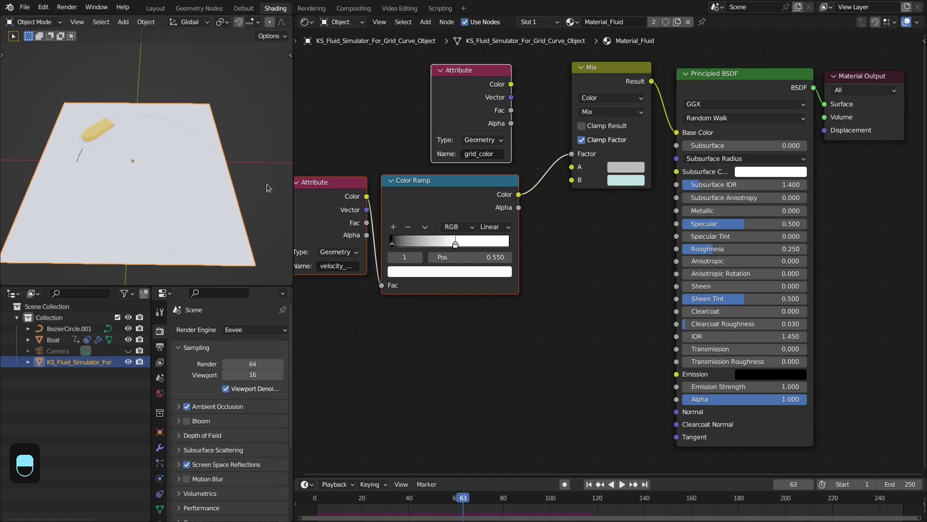
pyautogui.moveTo(628, 200); pyautogui.dragTo(627, 216, button='middle')
pyautogui.click(623, 183)
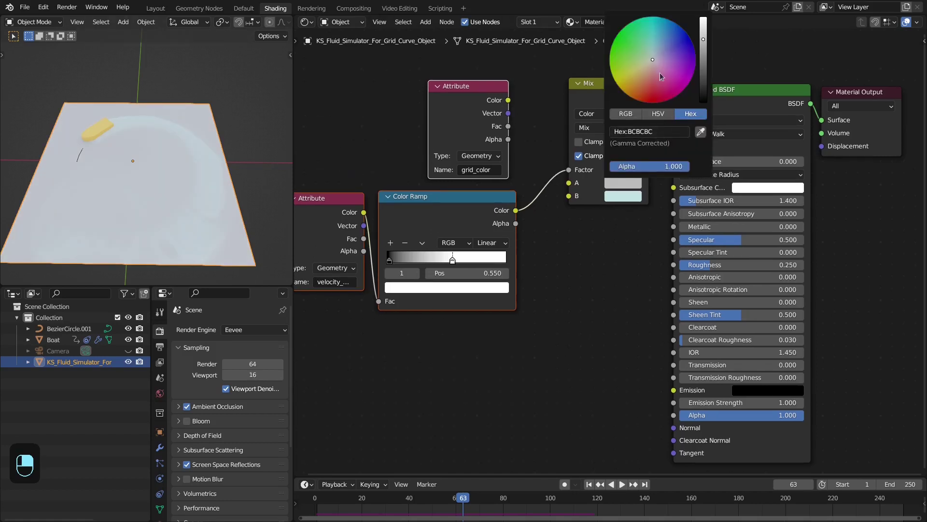
pyautogui.moveTo(702, 54); pyautogui.dragTo(703, 85)
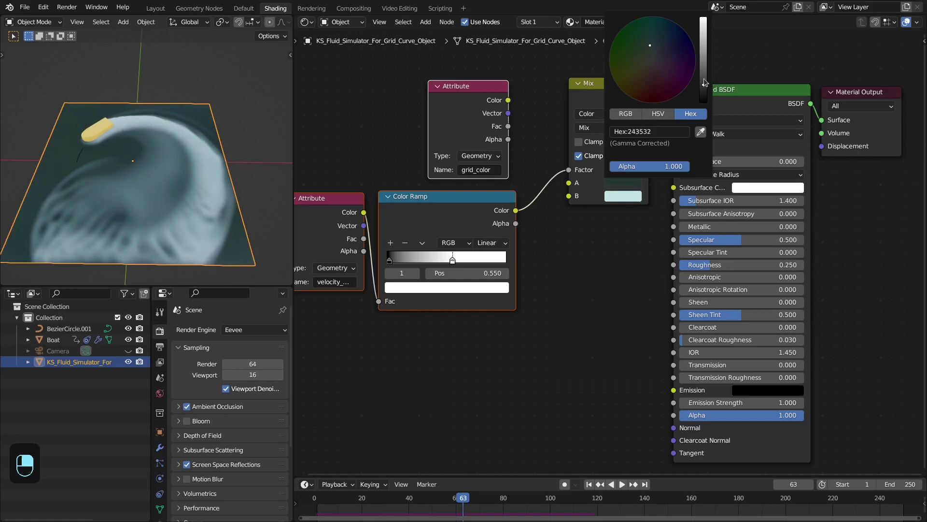
pyautogui.moveTo(705, 82)
pyautogui.keyDown('shift'); pyautogui.mouseDown()
pyautogui.moveTo(707, 105)
pyautogui.moveTo(703, 84)
pyautogui.mouseUp(); pyautogui.keyUp('shift')
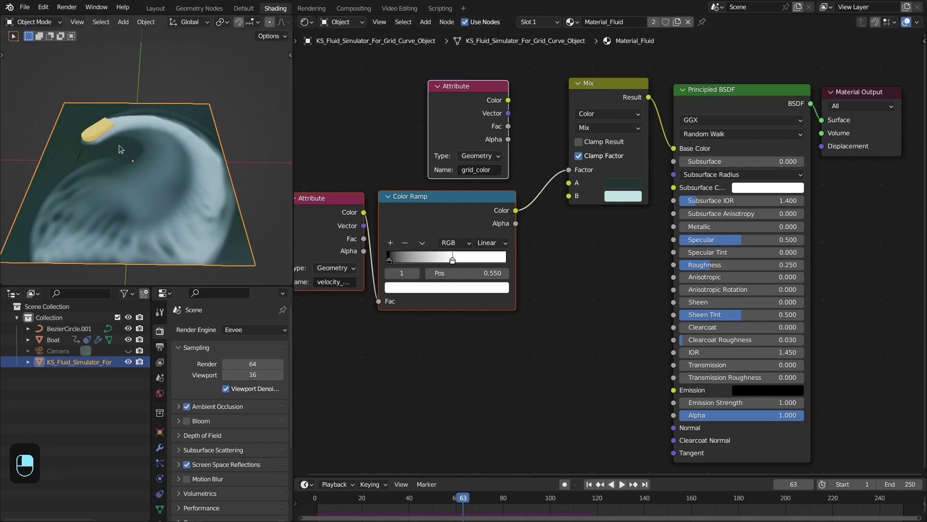
# Step: Set the Principled BSDF's Roughness to 0 and inspect the water's reflections from several angles
pyautogui.moveTo(120, 150); pyautogui.dragTo(120, 166, button='middle')
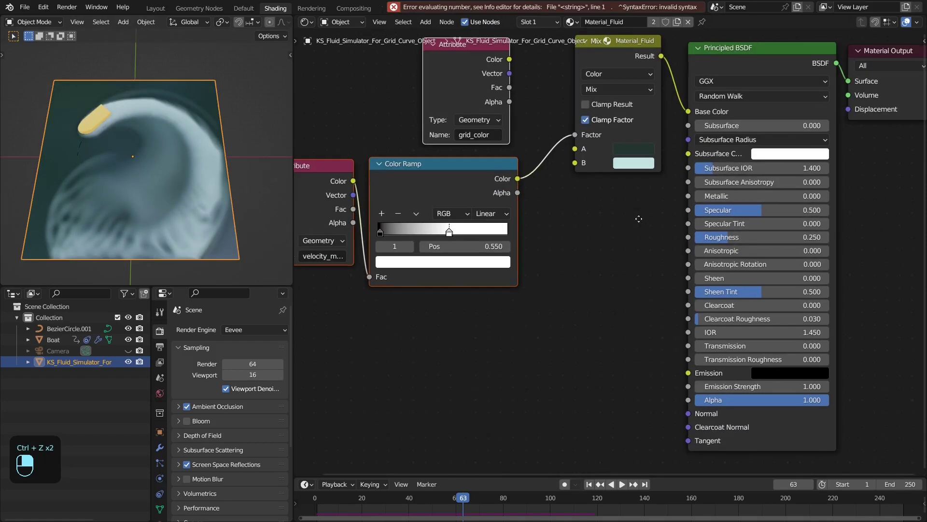
pyautogui.moveTo(639, 218); pyautogui.dragTo(647, 243, button='middle')
pyautogui.moveTo(751, 264); pyautogui.dragTo(715, 264)
pyautogui.moveTo(203, 154); pyautogui.dragTo(156, 159, button='middle')
pyautogui.moveTo(608, 260); pyautogui.dragTo(649, 241, button='middle')
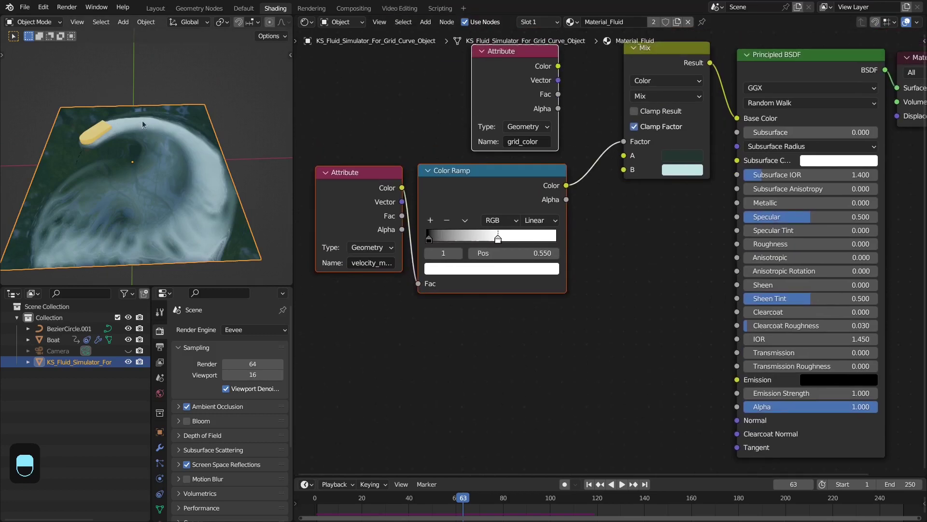
pyautogui.moveTo(219, 181); pyautogui.dragTo(193, 185, button='middle')
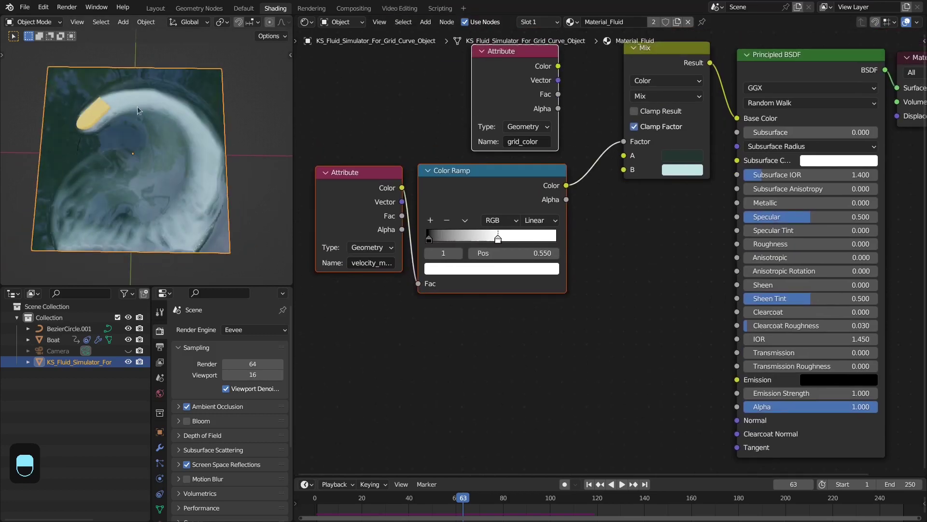
pyautogui.moveTo(137, 106); pyautogui.dragTo(197, 132, button='middle')
pyautogui.scroll(-2, 607, 254)
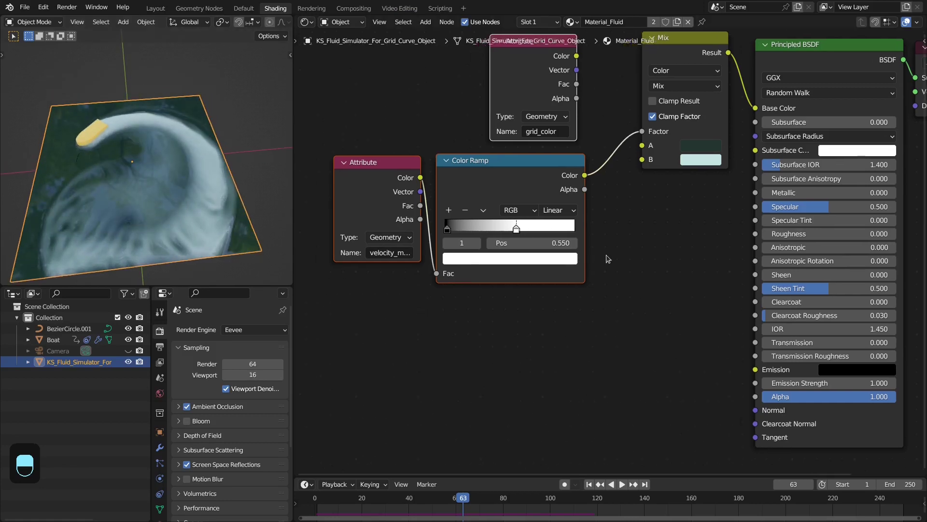
# Step: Add a Noise Texture node below the existing Color Ramp and attach a new Color Ramp to its Fac output
pyautogui.hotkey('shift', 'a')
pyautogui.click(534, 283)
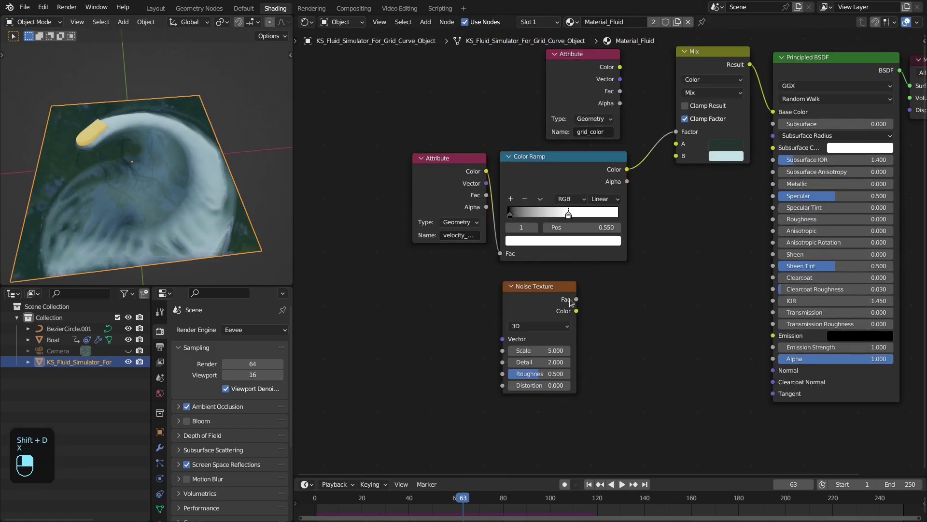
pyautogui.moveTo(575, 300); pyautogui.dragTo(606, 302)
pyautogui.write('ramp')
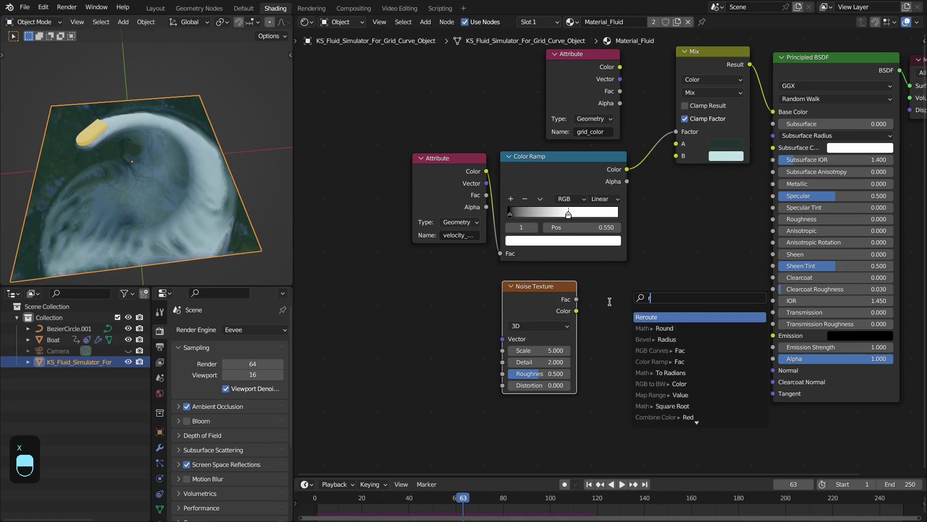
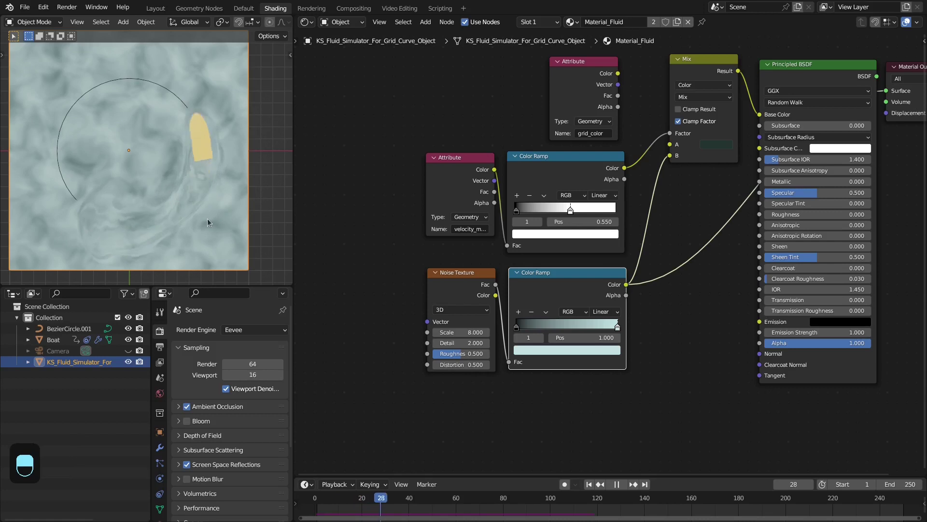
# Step: Stop playback and examine the noise pattern on the water in perspective, front and top views
pyautogui.press('space')
pyautogui.moveTo(186, 207); pyautogui.dragTo(184, 143, button='middle')
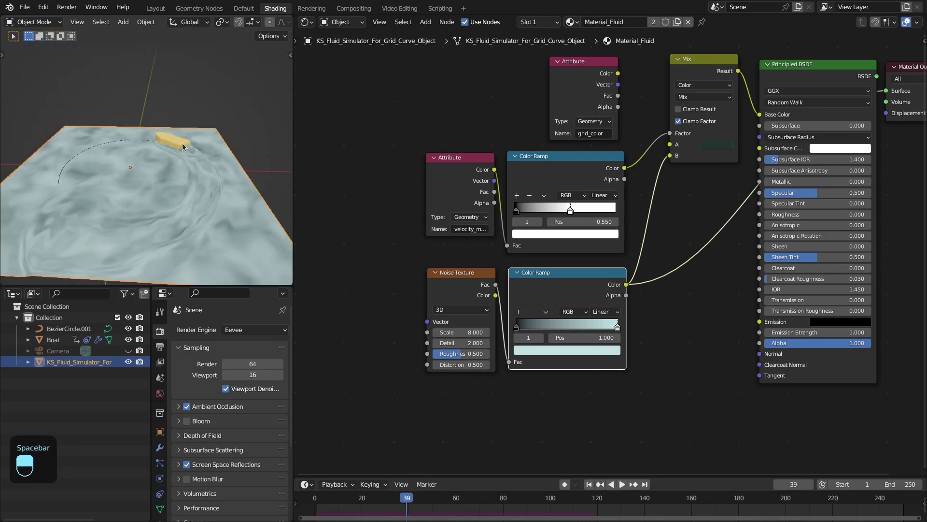
pyautogui.press('KP_1')
pyautogui.scroll(3, 175, 195)
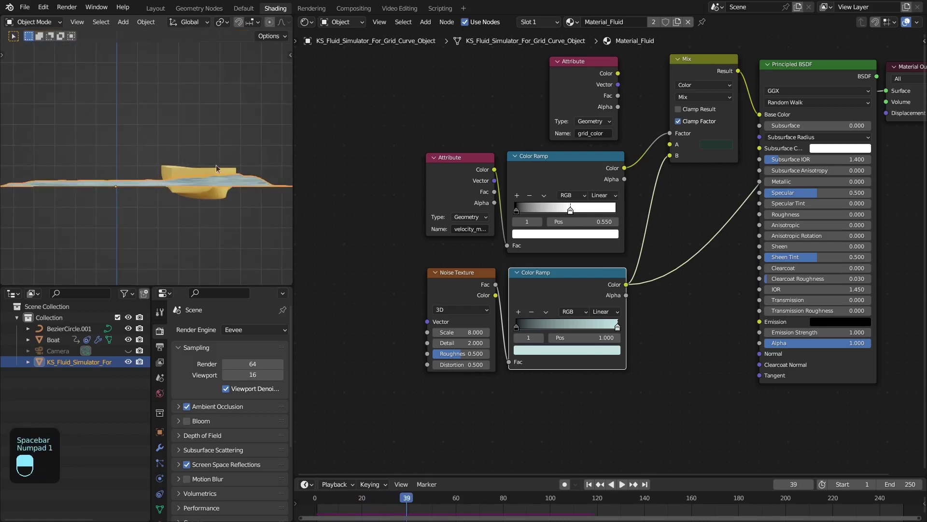
pyautogui.press('KP_7')
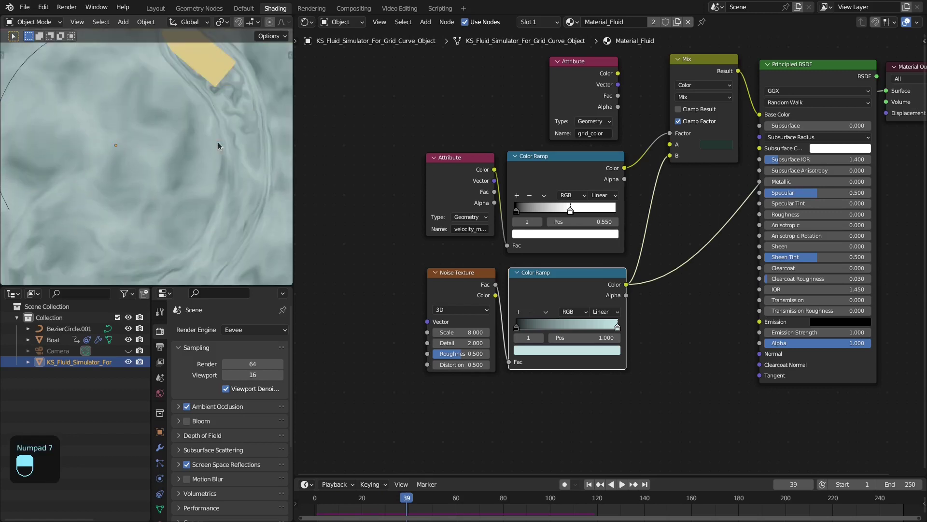
# Step: Add linked Texture Coordinate and Mapping nodes in front of the Noise Texture's Vector input
pyautogui.scroll(-3, 222, 145)
pyautogui.moveTo(458, 273); pyautogui.dragTo(521, 247, button='middle')
pyautogui.click(520, 246)
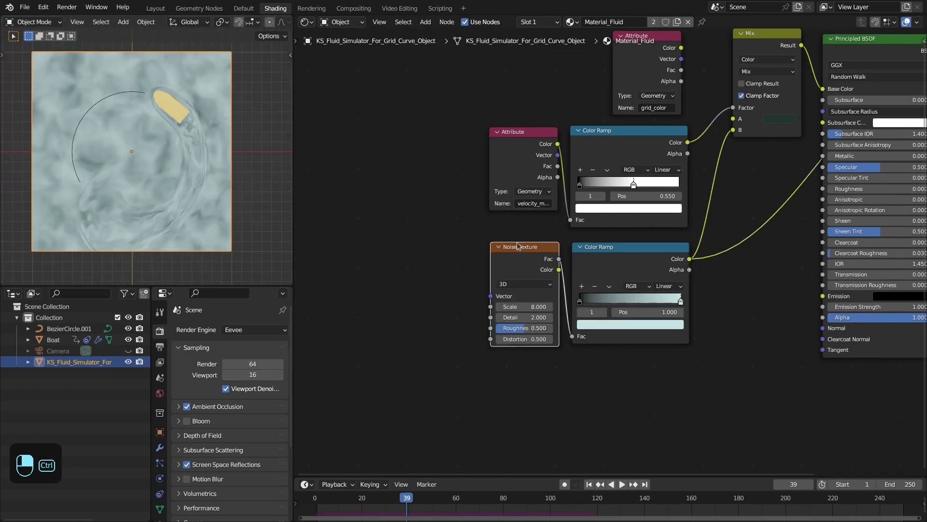
pyautogui.hotkey('ctrl', 't')
pyautogui.click(445, 255)
pyautogui.moveTo(461, 242); pyautogui.dragTo(488, 231, button='middle')
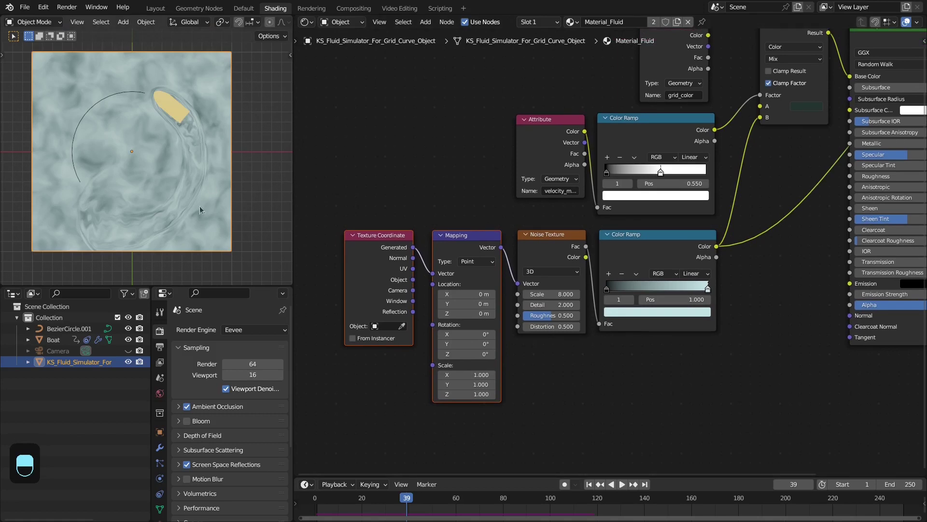
# Step: Add a vector Scale node below the Texture Coordinate node and link it to the Mapping node's Location
pyautogui.moveTo(413, 342); pyautogui.dragTo(477, 280, button='middle')
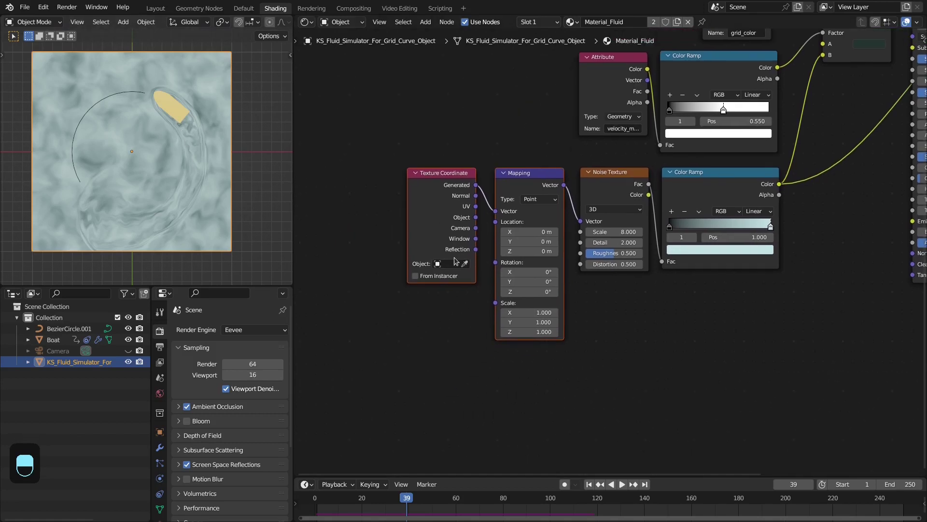
pyautogui.hotkey('shift', 'a')
pyautogui.write('sacl')
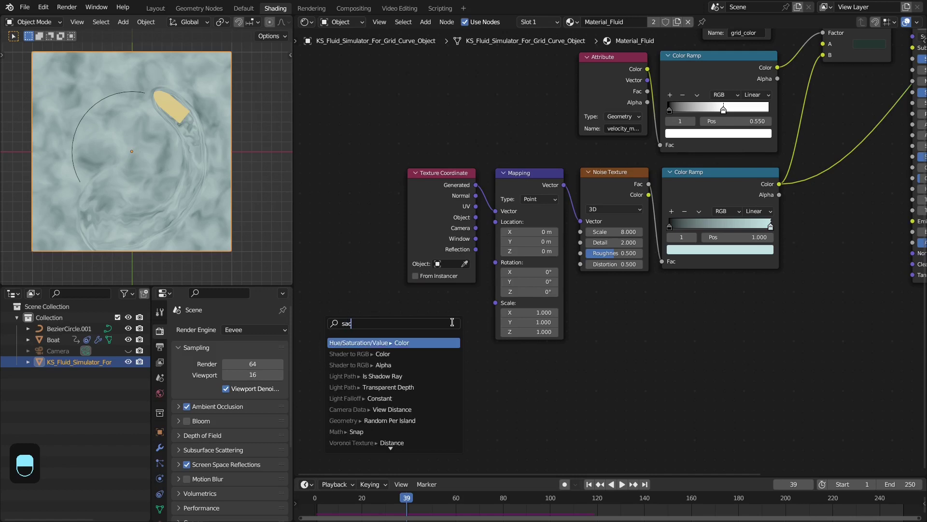
pyautogui.press('Return')
pyautogui.click(477, 303)
pyautogui.moveTo(408, 338); pyautogui.dragTo(389, 337)
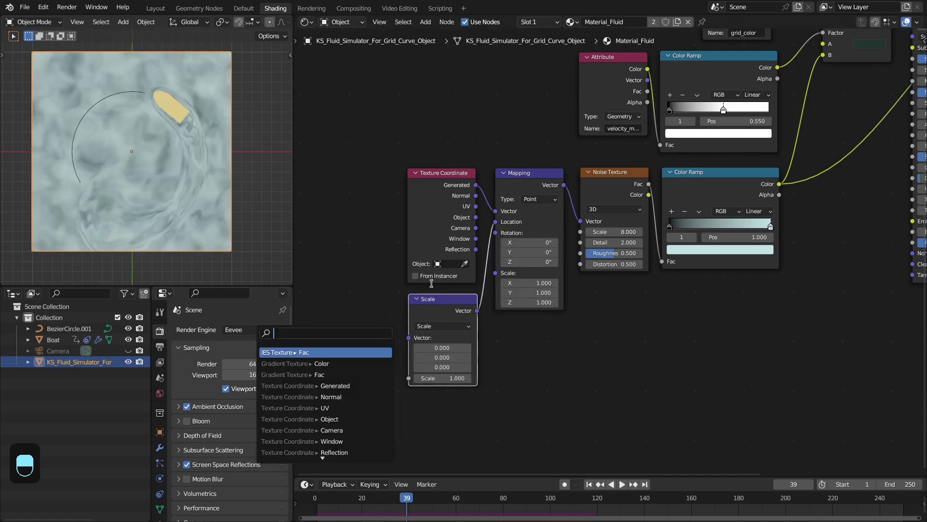
# Step: Duplicate the velocity mask Attribute node beside the Scale node, name its attribute velocity, and link its Vector output to Scale
pyautogui.click(594, 116)
pyautogui.hotkey('shift', 'd')
pyautogui.click(360, 333)
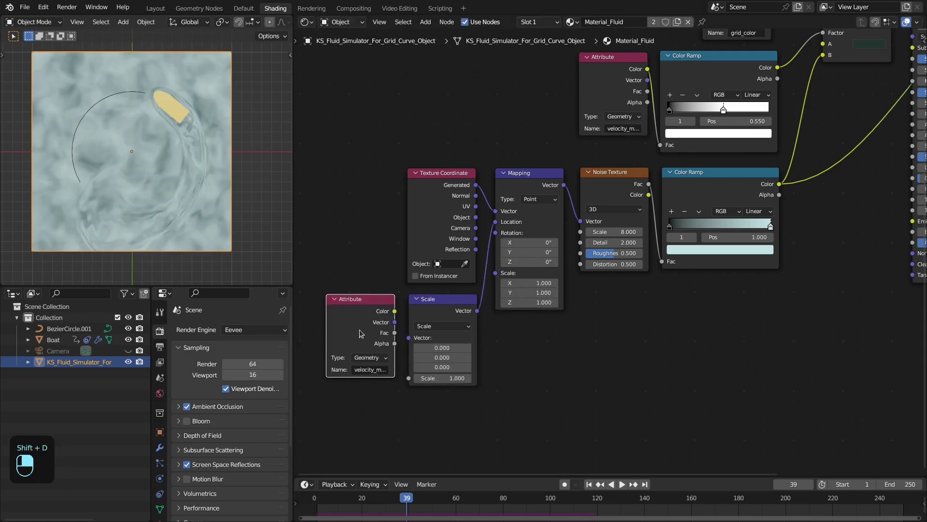
pyautogui.click(372, 370)
pyautogui.write('velo')
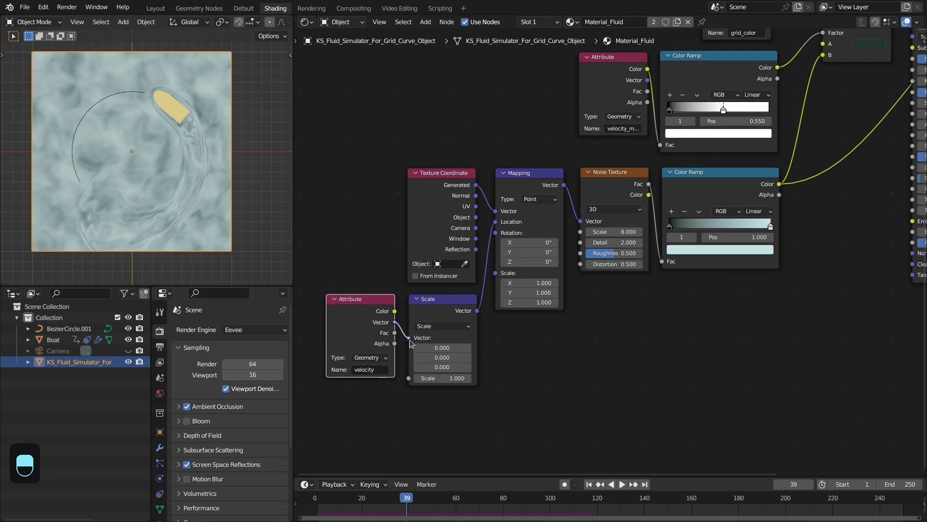
pyautogui.press('h')
# Step: Set the Scale node's factor to 5 and nudge the velocity Attribute node slightly upward
pyautogui.moveTo(410, 343); pyautogui.dragTo(487, 349)
pyautogui.click(332, 299)
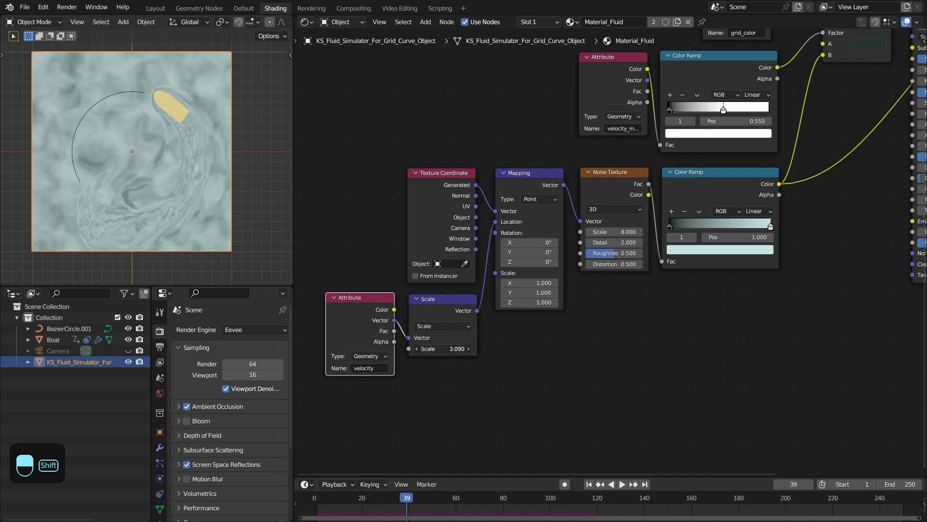
pyautogui.click(421, 349)
pyautogui.press('Return')
# Step: Move the noise Color Ramp's light stop to 0.600 and preview the full Principled BSDF shader on the water
pyautogui.moveTo(715, 213); pyautogui.dragTo(683, 240, button='middle')
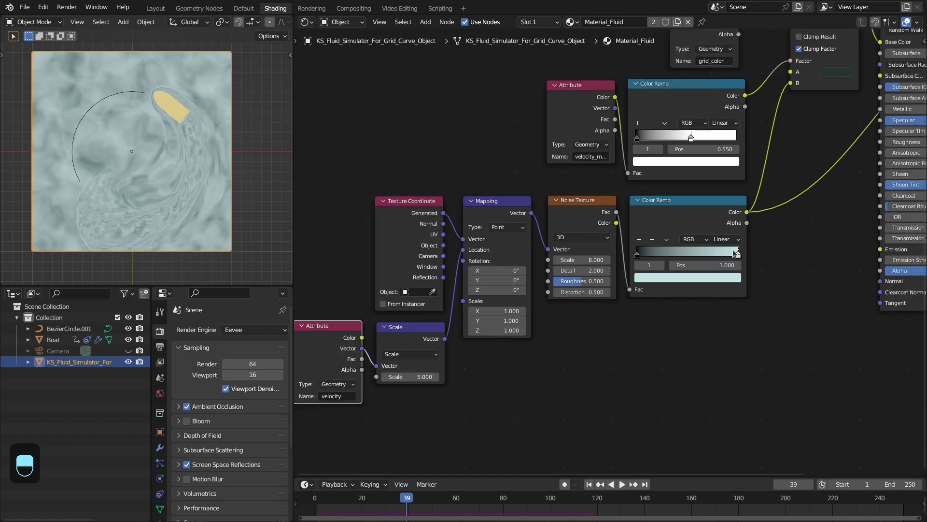
pyautogui.moveTo(739, 254); pyautogui.dragTo(709, 253)
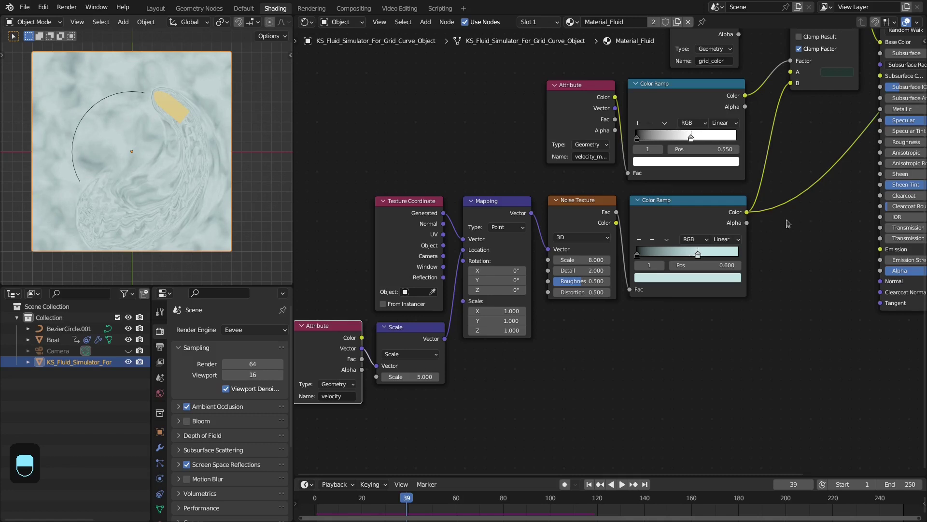
pyautogui.press('Home')
pyautogui.keyDown('ctrl'); pyautogui.keyDown('shift'); pyautogui.click(791, 111); pyautogui.keyUp('shift'); pyautogui.keyUp('ctrl')
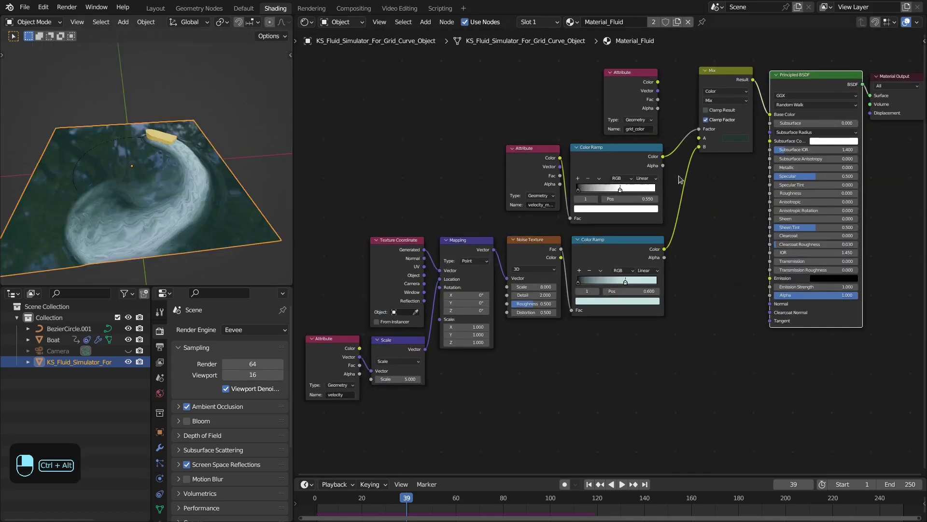
# Step: Mute and re-enable the link from the noise Color Ramp to the Mix node's B input to compare the foam
pyautogui.keyDown('ctrl'); pyautogui.keyDown('alt'); pyautogui.moveTo(694, 214); pyautogui.dragTo(688, 215, button='right'); pyautogui.keyUp('alt'); pyautogui.keyUp('ctrl')
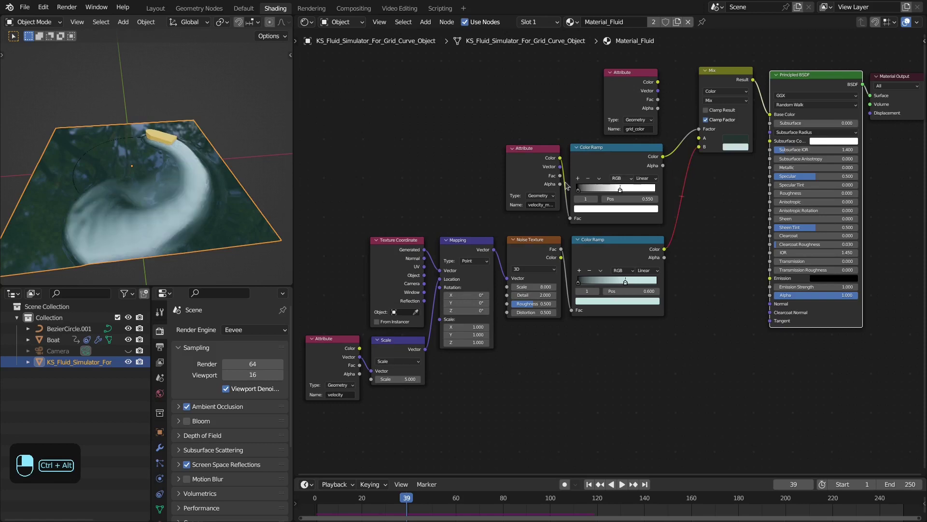
pyautogui.keyDown('ctrl'); pyautogui.keyDown('alt'); pyautogui.moveTo(684, 176); pyautogui.dragTo(693, 205, button='right'); pyautogui.keyUp('alt'); pyautogui.keyUp('ctrl')
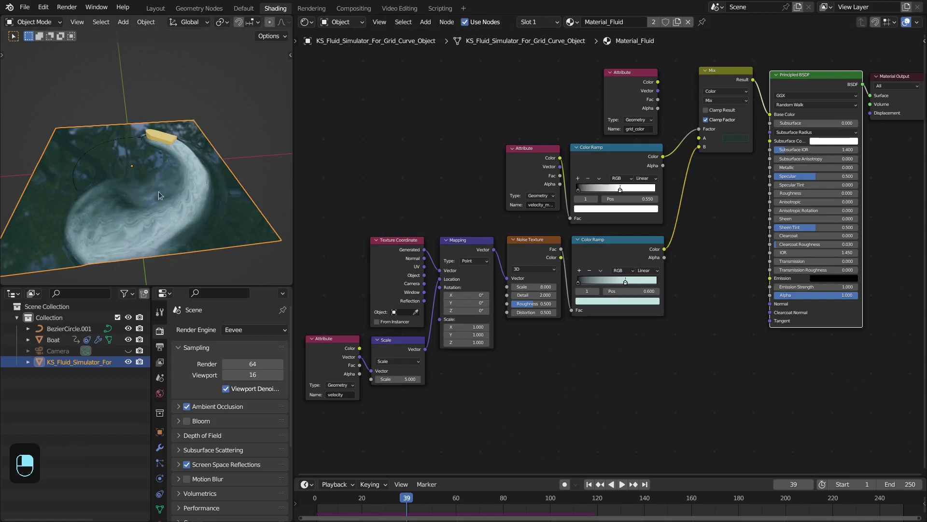
pyautogui.moveTo(158, 192)
pyautogui.mouseDown(button='middle')
pyautogui.moveTo(134, 196)
pyautogui.moveTo(162, 196)
pyautogui.mouseUp(button='middle')
# Step: Play the simulation from frame 1, inspect the foam trail from several angles, and return to the start
pyautogui.hotkey('shift', 'Left')
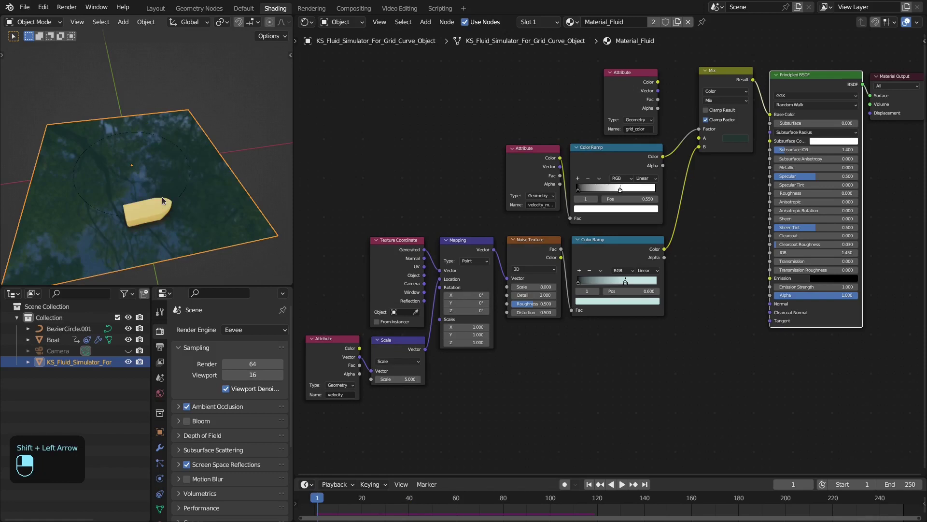
pyautogui.press('space')
pyautogui.moveTo(169, 187); pyautogui.dragTo(207, 201, button='middle')
pyautogui.moveTo(176, 155); pyautogui.dragTo(188, 190, button='middle')
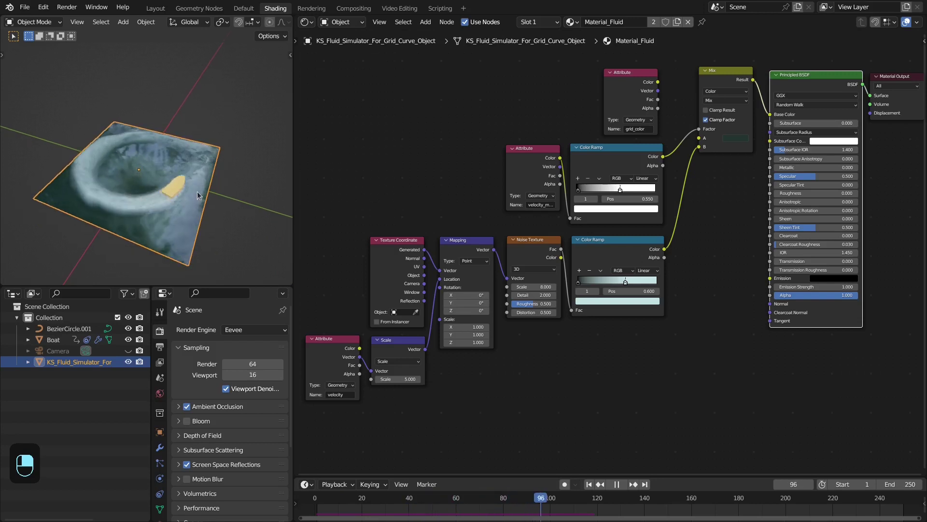
pyautogui.click(320, 500)
pyautogui.moveTo(177, 173); pyautogui.dragTo(169, 212, button='middle')
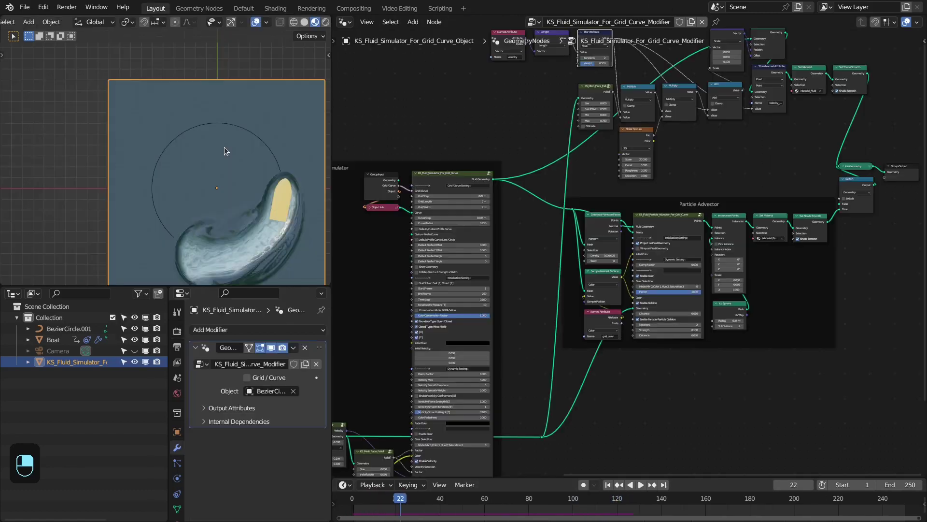
# Step: In the geometry nodes, set the Velocity Scale of the KS_Fluid_Velocity_From_Collider node to 1
pyautogui.keyDown('shift'); pyautogui.moveTo(241, 137); pyautogui.dragTo(211, 101, button='middle'); pyautogui.keyUp('shift')
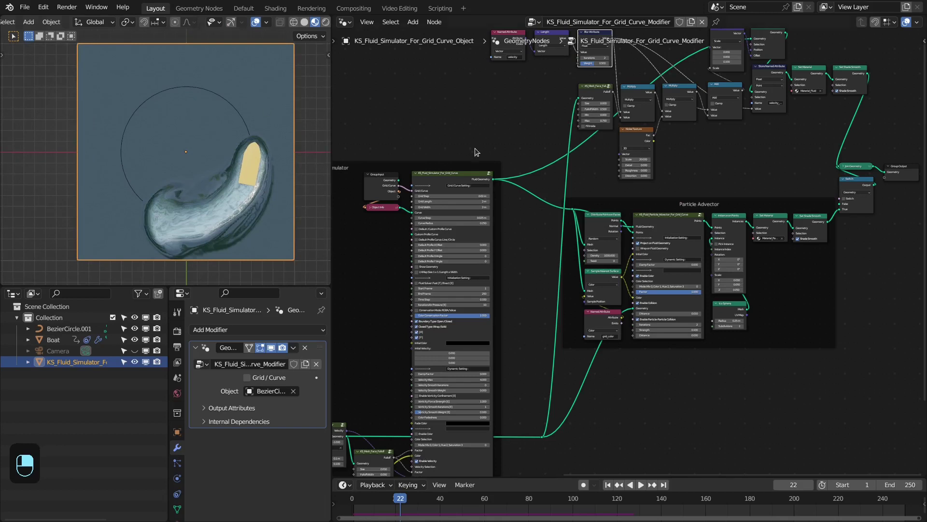
pyautogui.scroll(-2, 478, 129)
pyautogui.moveTo(478, 130); pyautogui.dragTo(600, 102, button='middle')
pyautogui.scroll(5, 600, 101)
pyautogui.moveTo(467, 248); pyautogui.dragTo(613, 107, button='middle')
pyautogui.scroll(4, 614, 106)
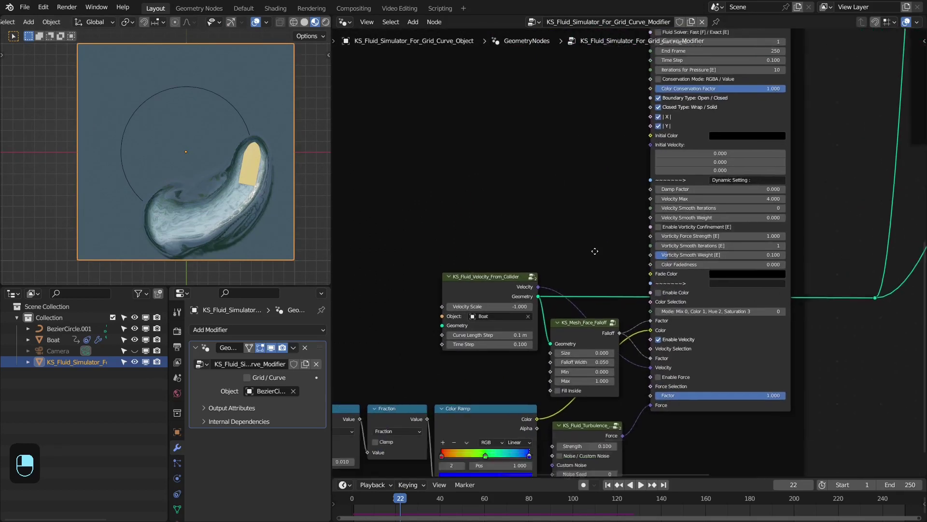
pyautogui.moveTo(596, 251); pyautogui.dragTo(662, 209, button='middle')
pyautogui.scroll(4, 662, 209)
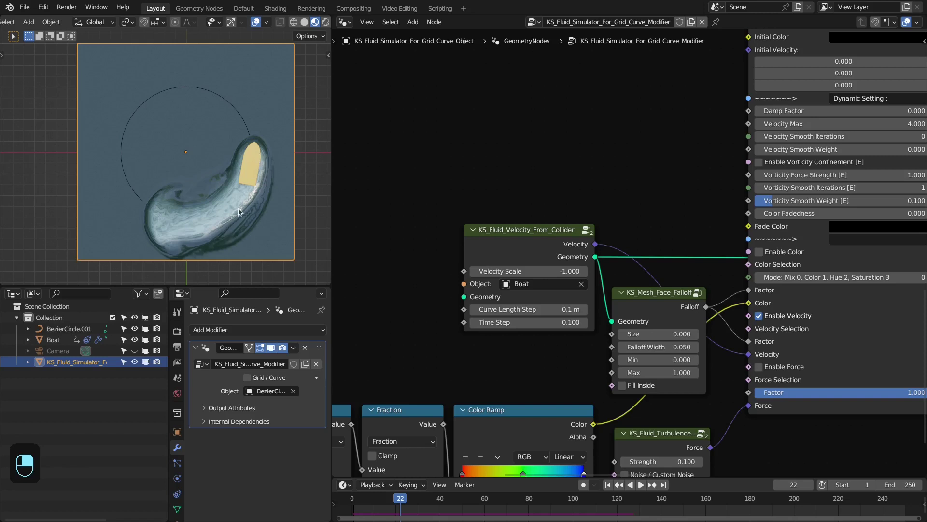
pyautogui.click(521, 272)
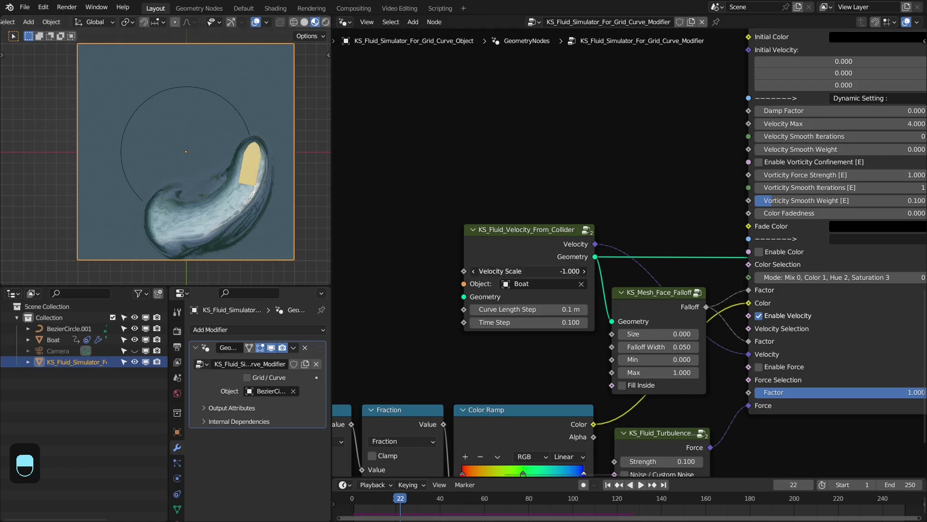
pyautogui.write('1')
pyautogui.press('Return')
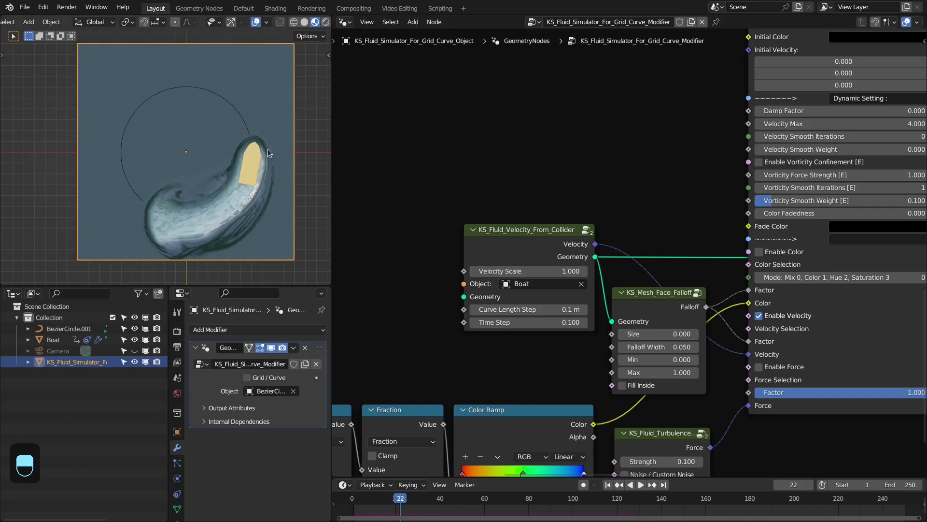
# Step: Replay the simulation from frame 1 and examine the boat's wake in top and perspective views
pyautogui.hotkey('shift', 'Left')
pyautogui.press('space')
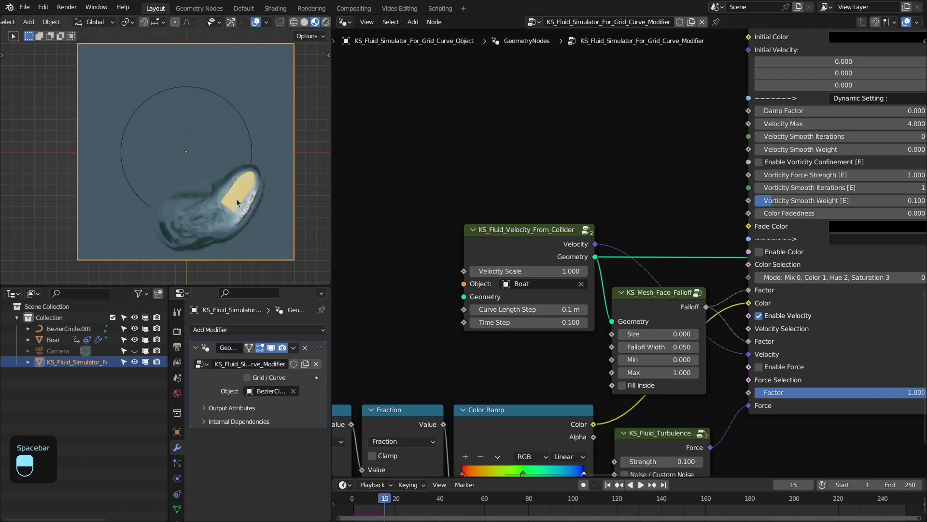
pyautogui.press('space')
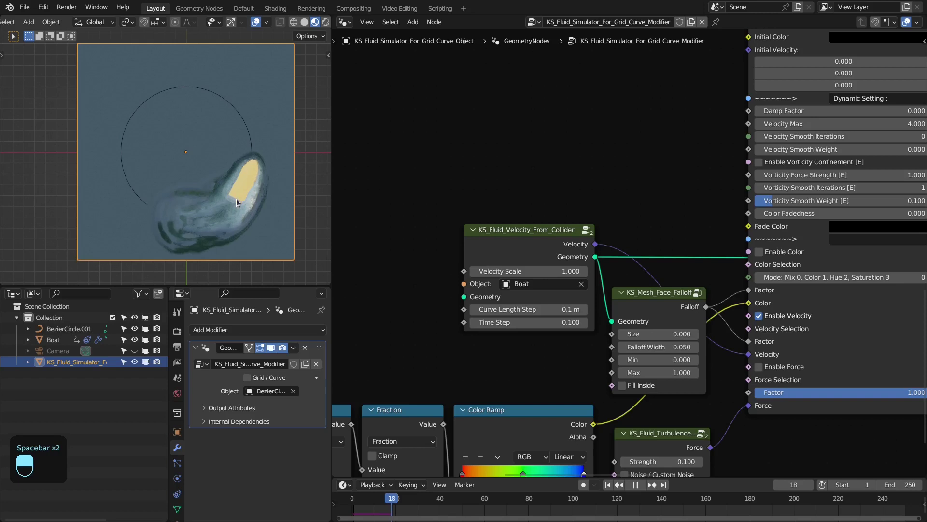
pyautogui.scroll(-1, 242, 198)
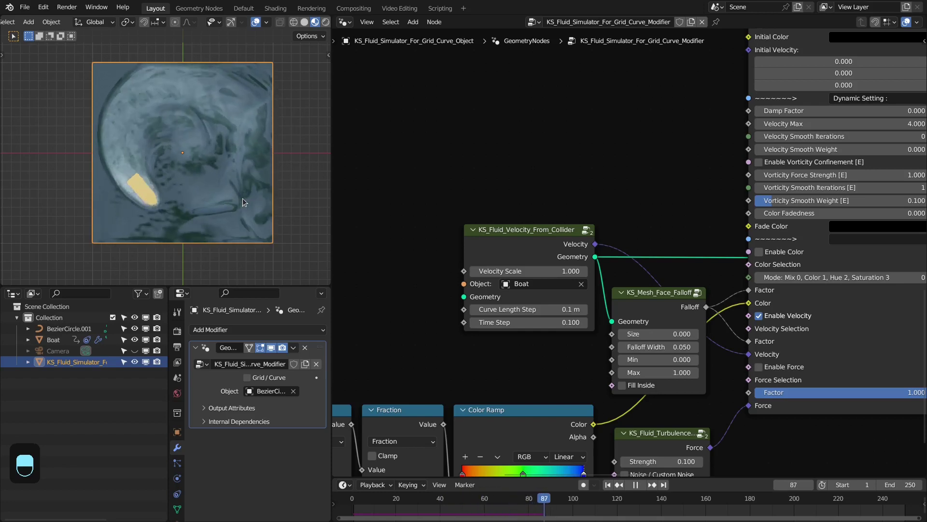
pyautogui.press('space')
pyautogui.moveTo(242, 198); pyautogui.dragTo(147, 184, button='middle')
pyautogui.press('space')
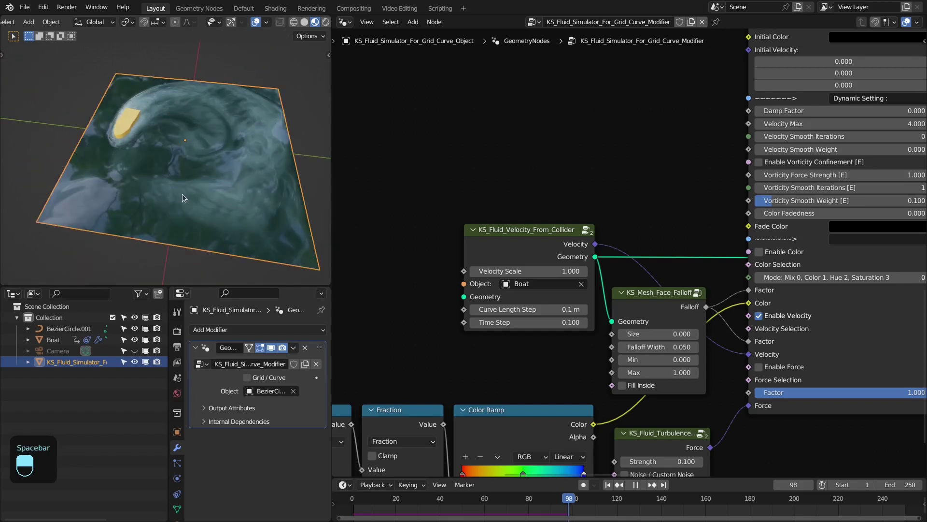
pyautogui.press('KP_7')
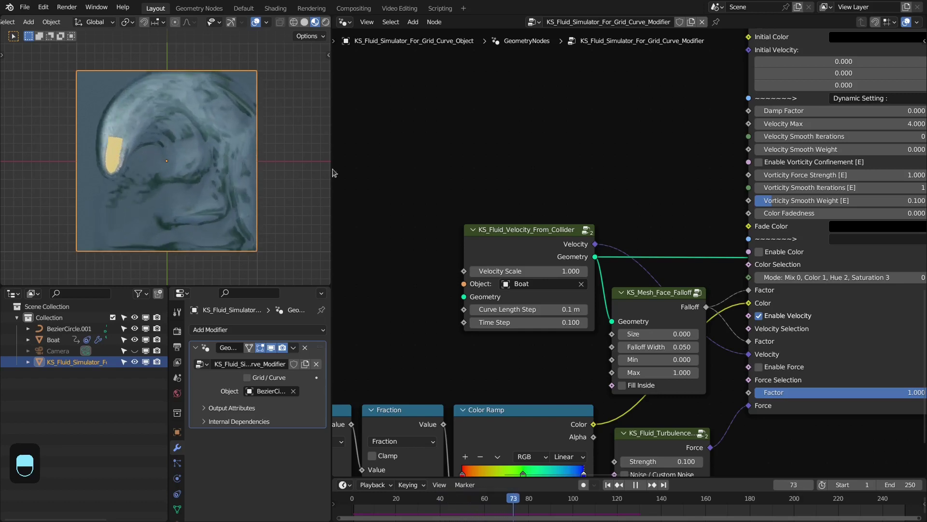
# Step: Stop playback, set the collider's Velocity Scale to -1, and check the wake in perspective and top views
pyautogui.press('space')
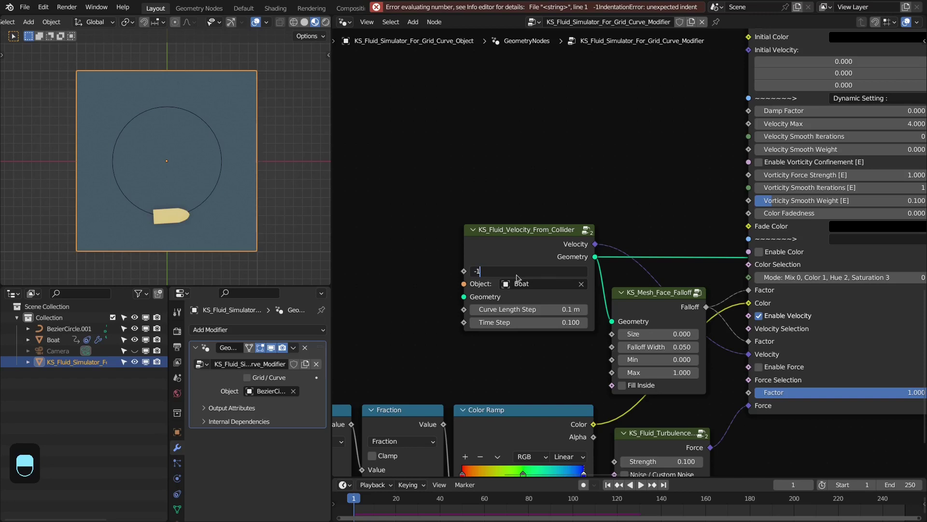
pyautogui.press('Escape')
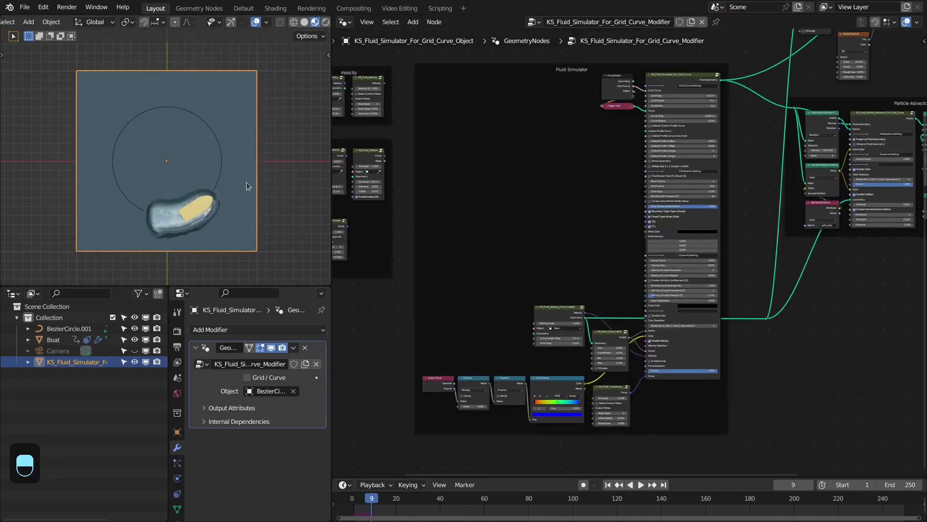
pyautogui.moveTo(224, 212); pyautogui.dragTo(229, 162, button='middle')
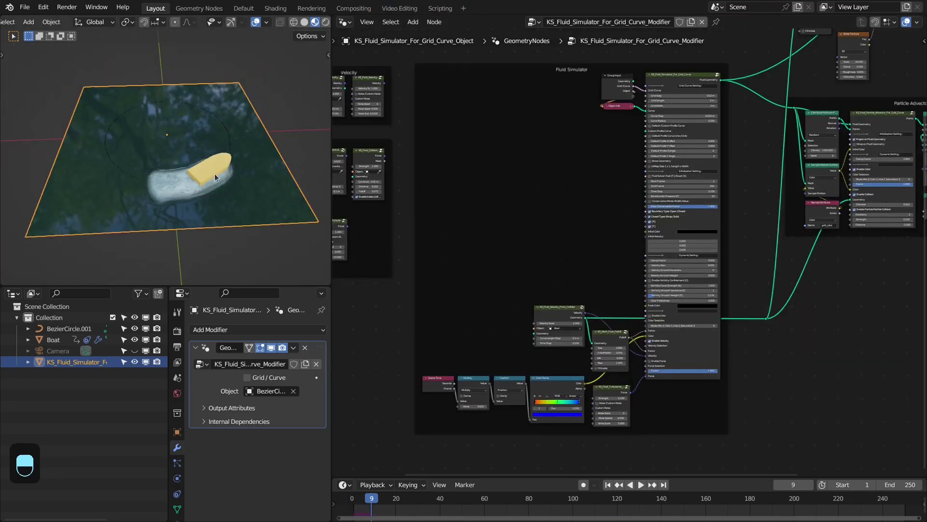
pyautogui.press('KP_7')
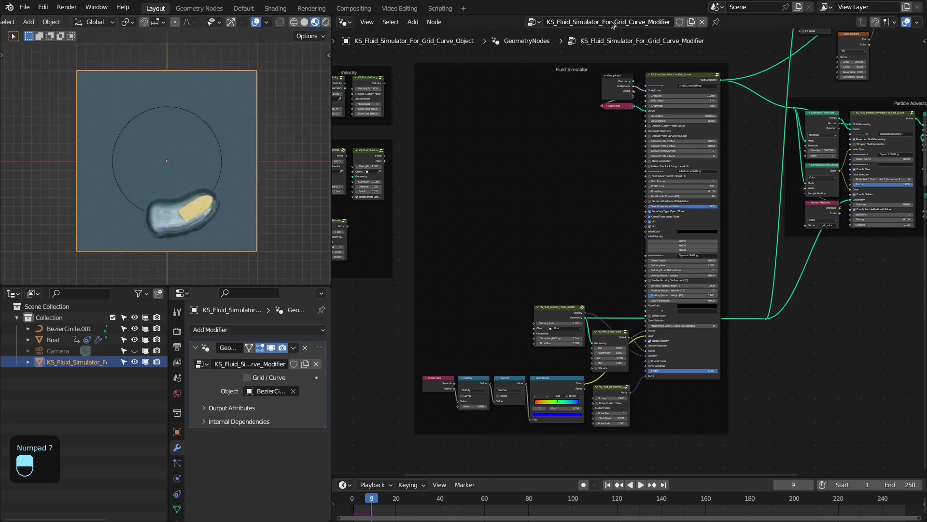
# Step: Rewind to frame 1, clear the fluid modifier's Object, and assign BezierCircle.001 from the scene collection
pyautogui.hotkey('shift', 'Left')
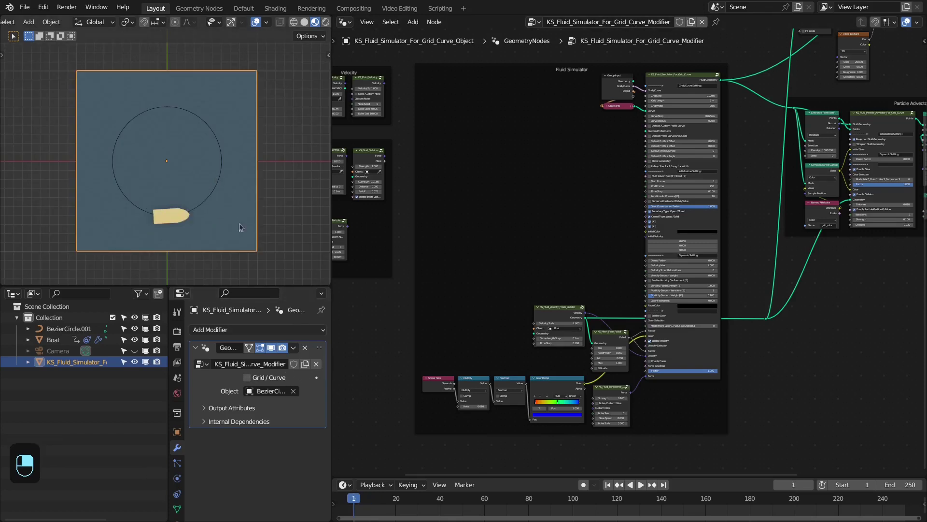
pyautogui.click(294, 392)
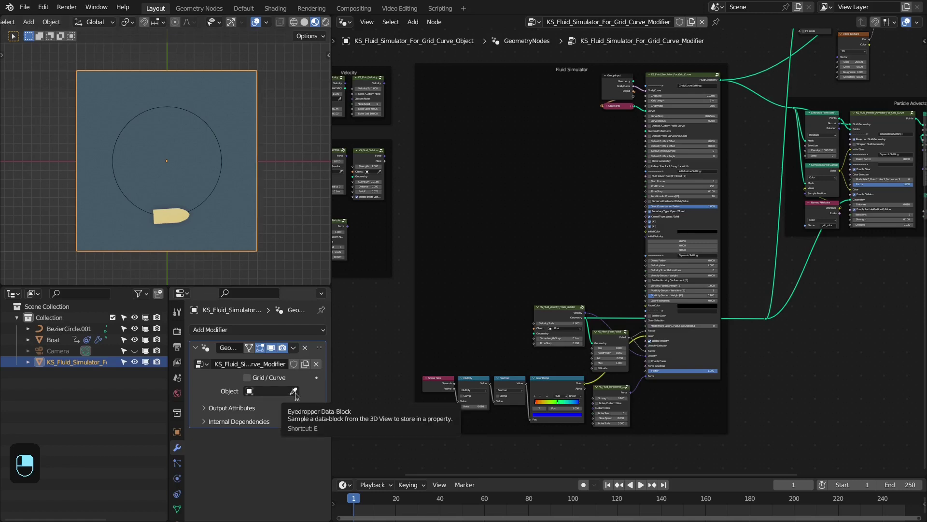
pyautogui.moveTo(70, 331); pyautogui.dragTo(270, 391)
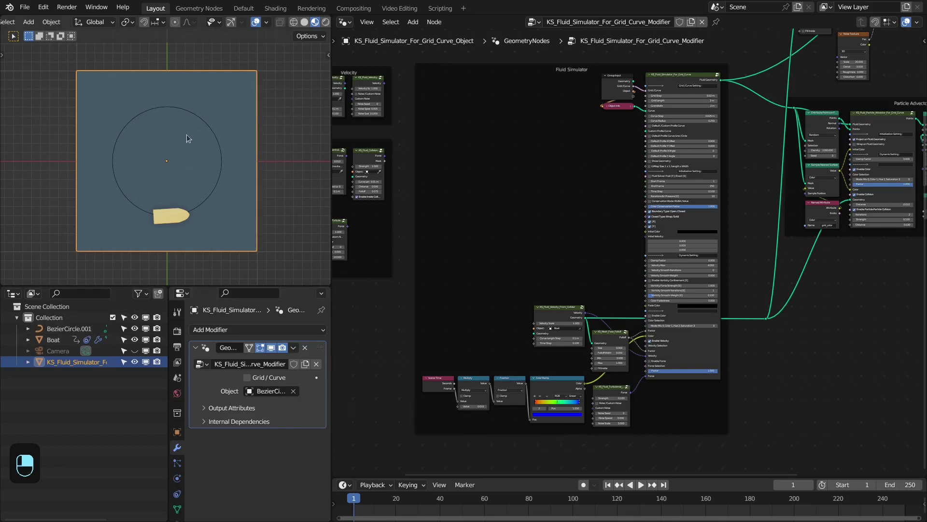
# Step: Enable Grid / Curve on the fluid modifier and play the simulation from frame 1
pyautogui.click(247, 378)
pyautogui.hotkey('shift', 'Right')
pyautogui.hotkey('shift', 'Left')
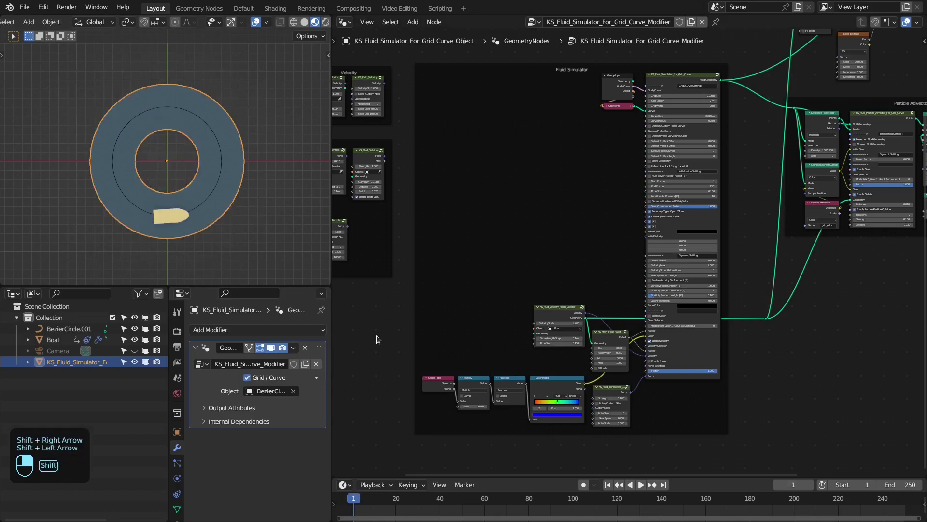
pyautogui.press('space')
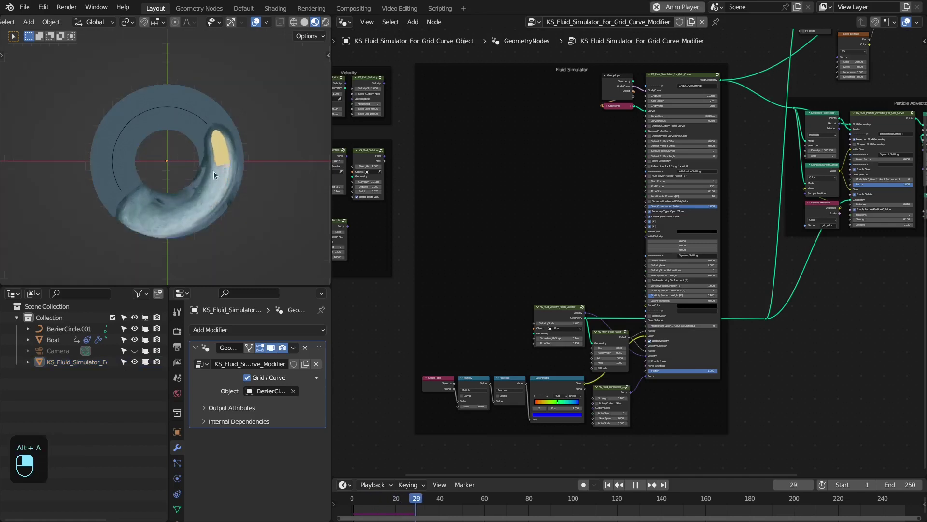
# Step: Pause the simulation and inspect the foam on the ring-shaped surface up close from above
pyautogui.moveTo(214, 171); pyautogui.dragTo(176, 233, button='middle')
pyautogui.press('space')
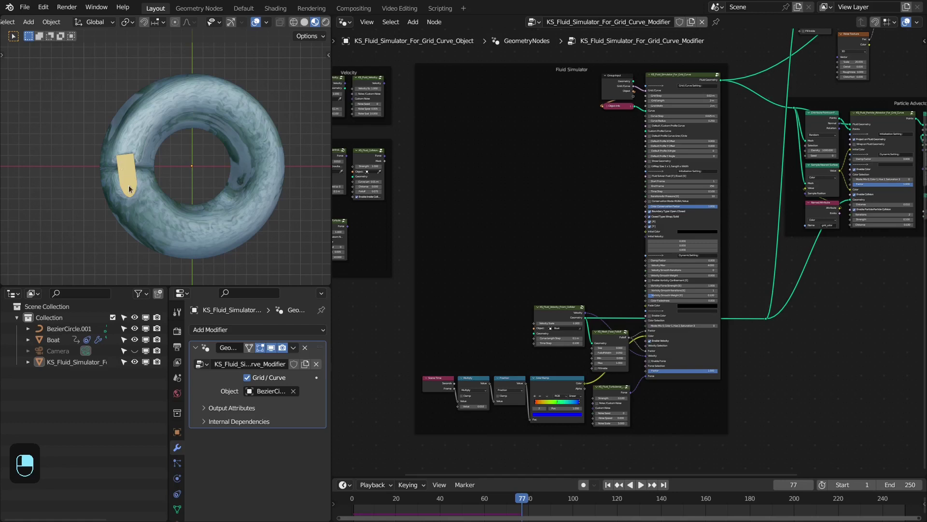
pyautogui.scroll(1, 123, 172)
pyautogui.keyDown('shift'); pyautogui.moveTo(133, 156); pyautogui.dragTo(156, 150, button='middle'); pyautogui.keyUp('shift')
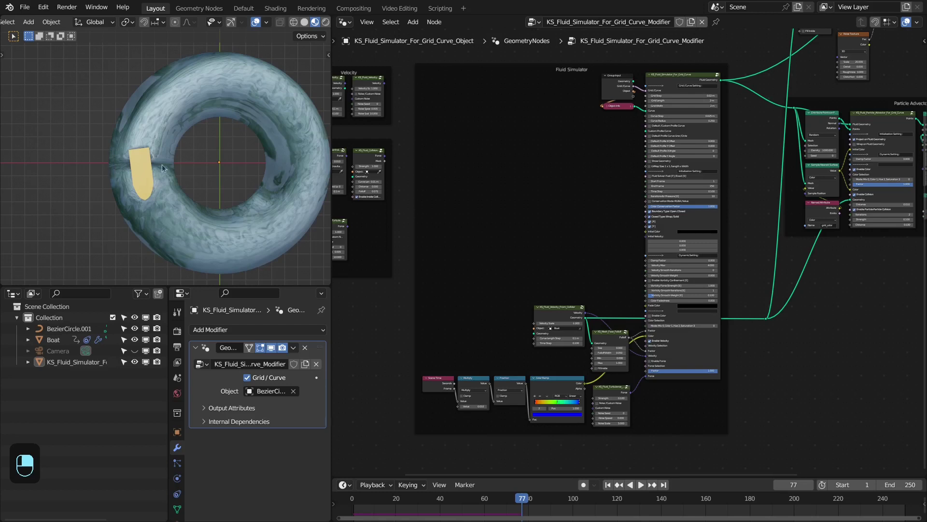
pyautogui.scroll(2, 566, 224)
pyautogui.scroll(1, 571, 223)
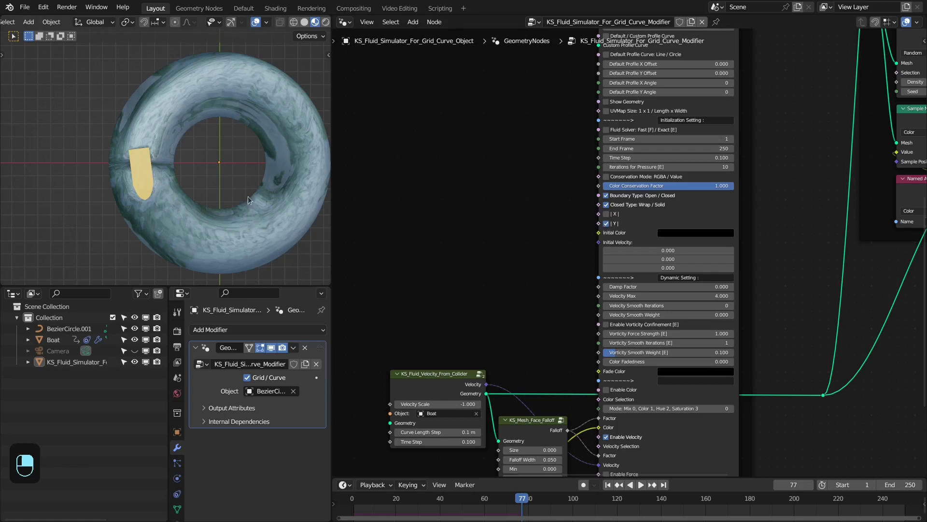
# Step: Replay the simulation from frame 1, pause it, and check the boat's wake around the ring in top view
pyautogui.hotkey('shift', 'Right')
pyautogui.hotkey('shift', 'Left')
pyautogui.press('space')
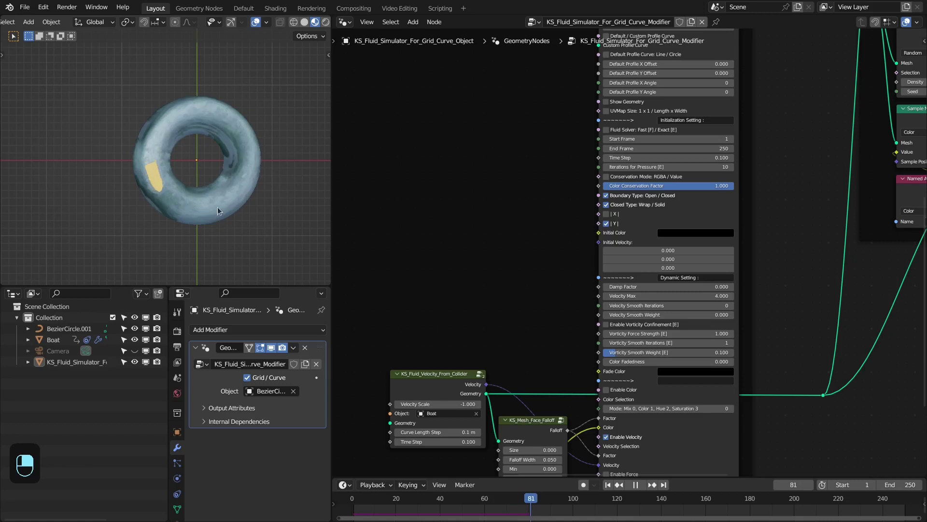
pyautogui.moveTo(202, 191); pyautogui.dragTo(197, 166, button='middle')
pyautogui.press('space')
pyautogui.press('KP_7')
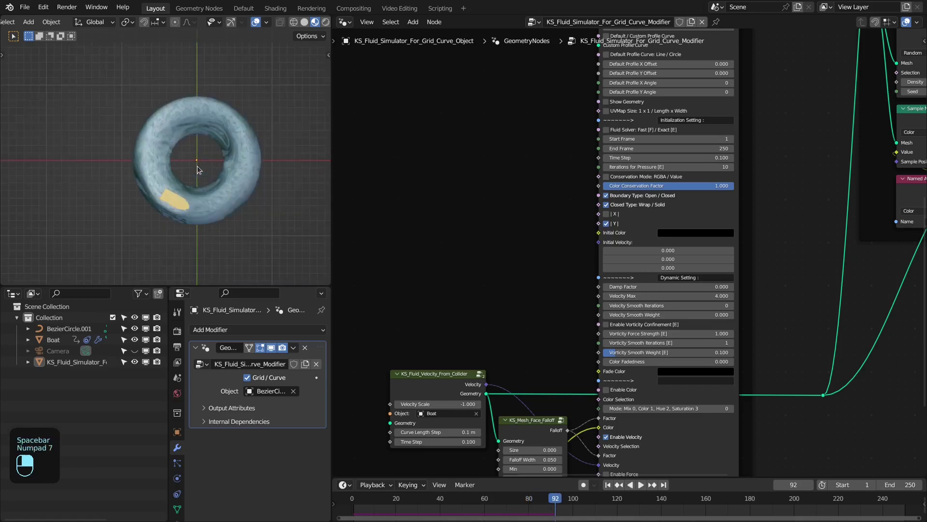
# Step: On the fluid simulator node, set Curve Step to 0.02 m and Curve Radius to 0.35
pyautogui.moveTo(577, 162); pyautogui.dragTo(515, 350, button='middle')
pyautogui.scroll(6, 555, 242)
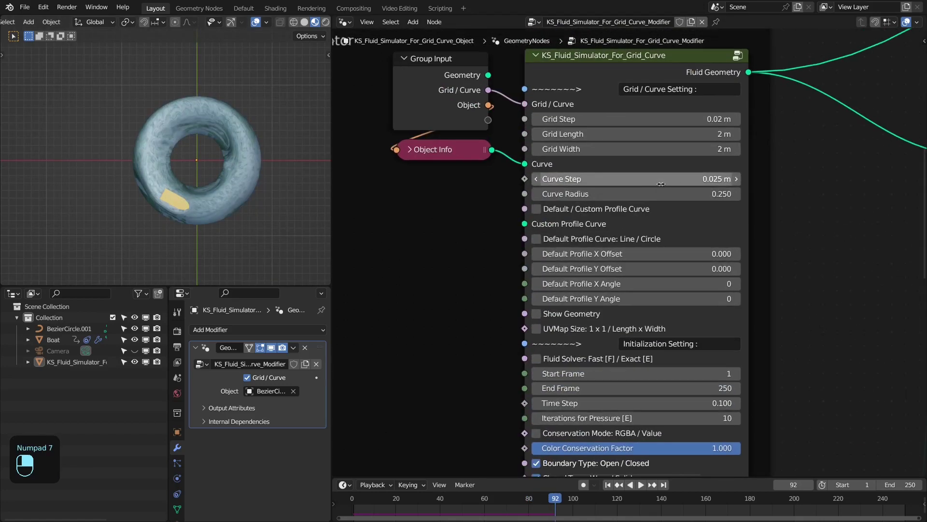
pyautogui.click(669, 182)
pyautogui.write('0.')
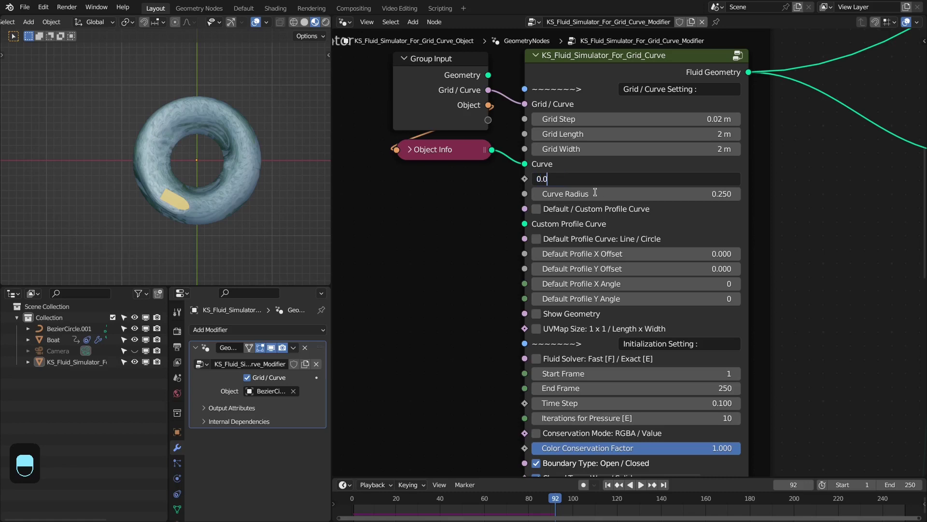
pyautogui.write('02')
pyautogui.press('Return')
pyautogui.doubleClick(662, 193)
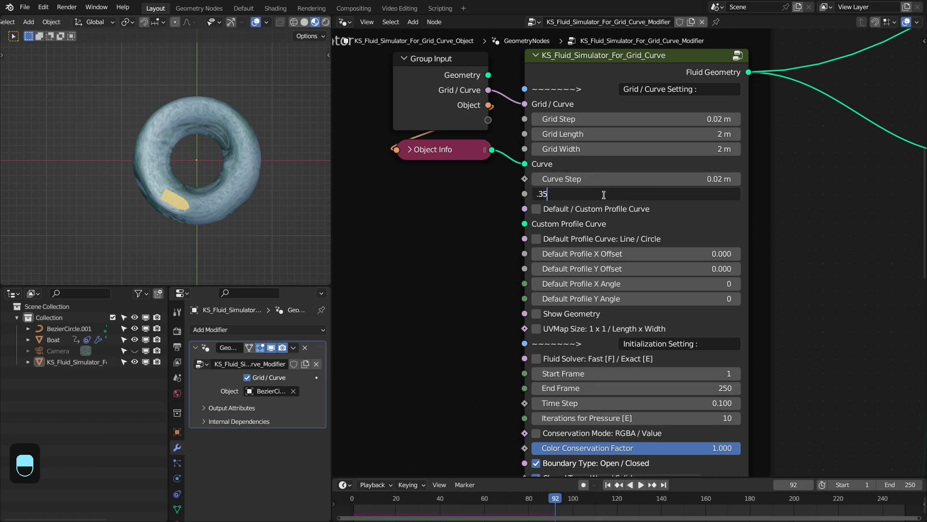
pyautogui.write('.35')
pyautogui.press('Return')
# Step: Rewind to frame 1 and inspect the inner edge of the ring surface's mesh in wireframe display
pyautogui.hotkey('shift', 'Left')
pyautogui.scroll(5, 166, 132)
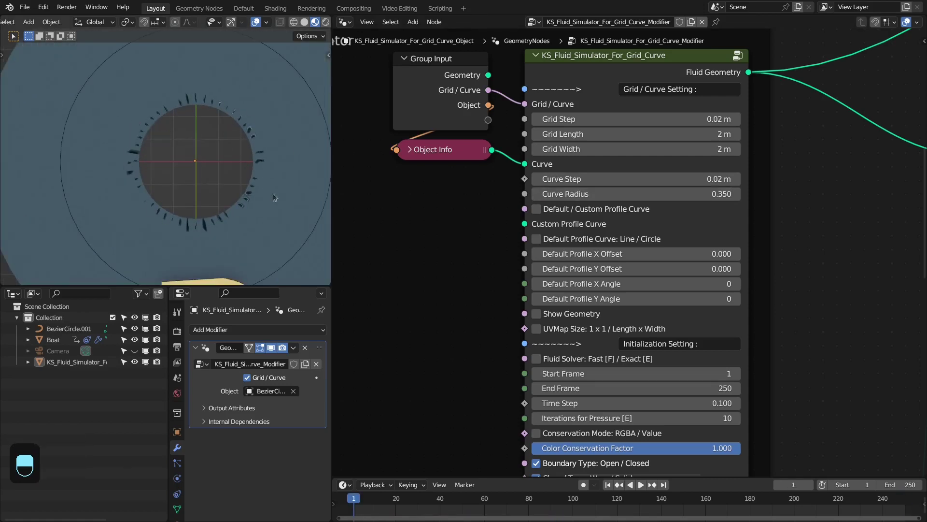
pyautogui.press('z')
pyautogui.click(164, 196)
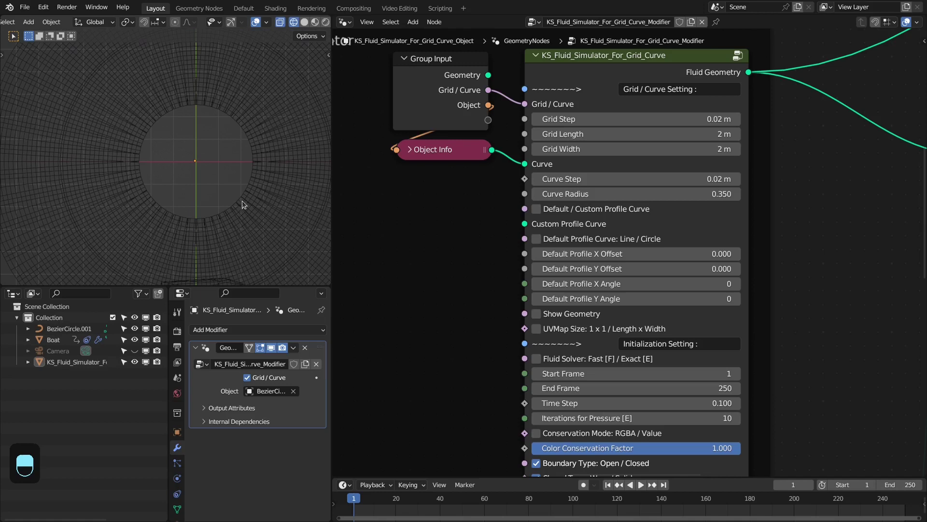
pyautogui.scroll(-2, 239, 201)
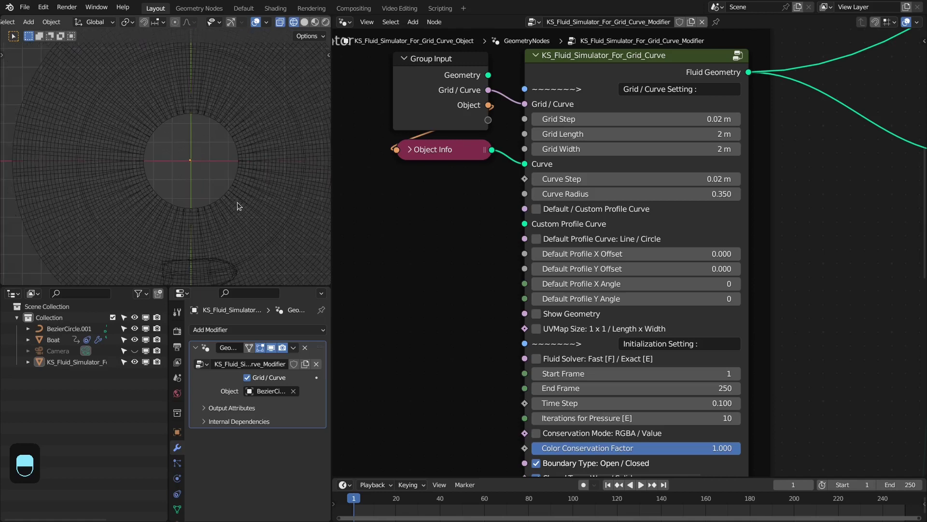
# Step: Set the preview resolution of BezierCircle.001 to 64 and return the viewport to shaded display
pyautogui.click(77, 328)
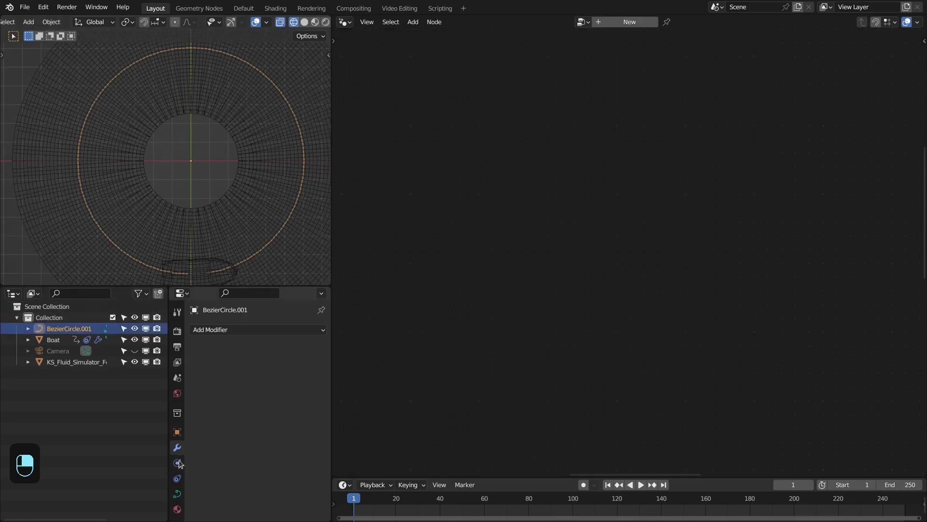
pyautogui.click(177, 493)
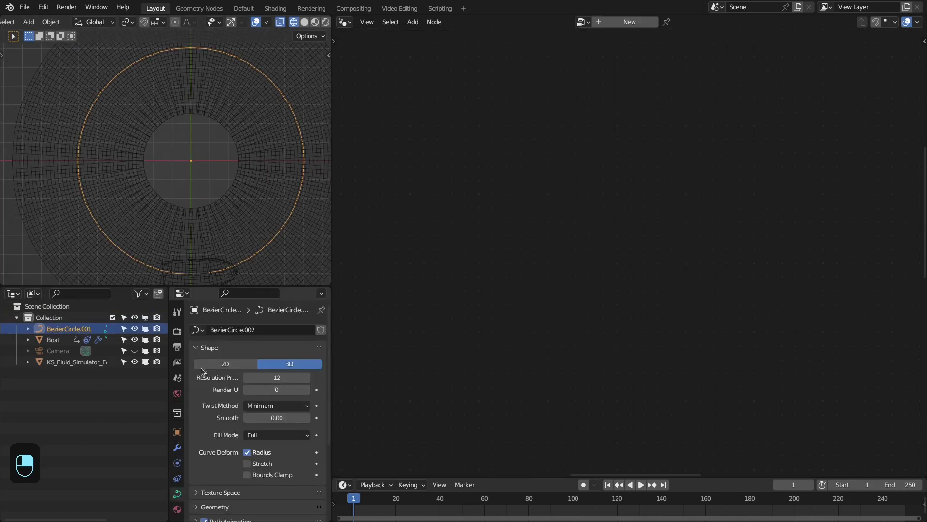
pyautogui.click(272, 378)
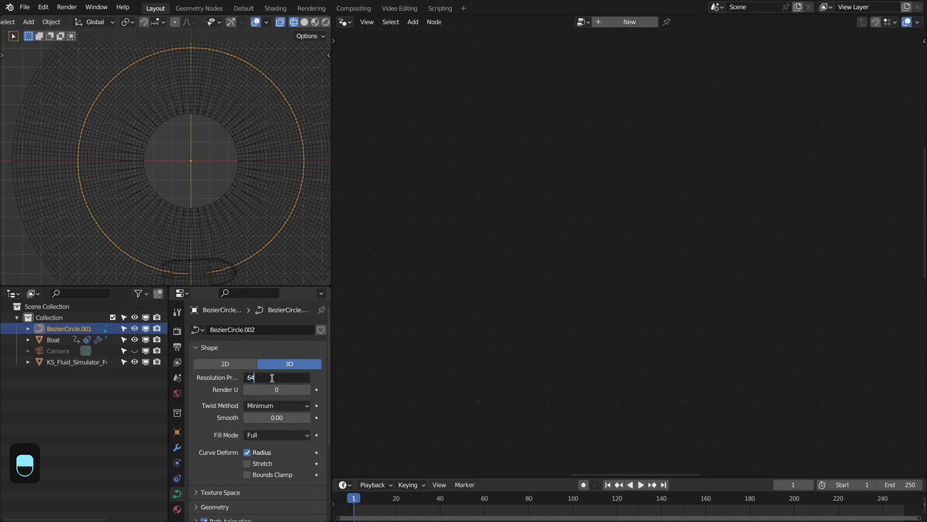
pyautogui.press('Return')
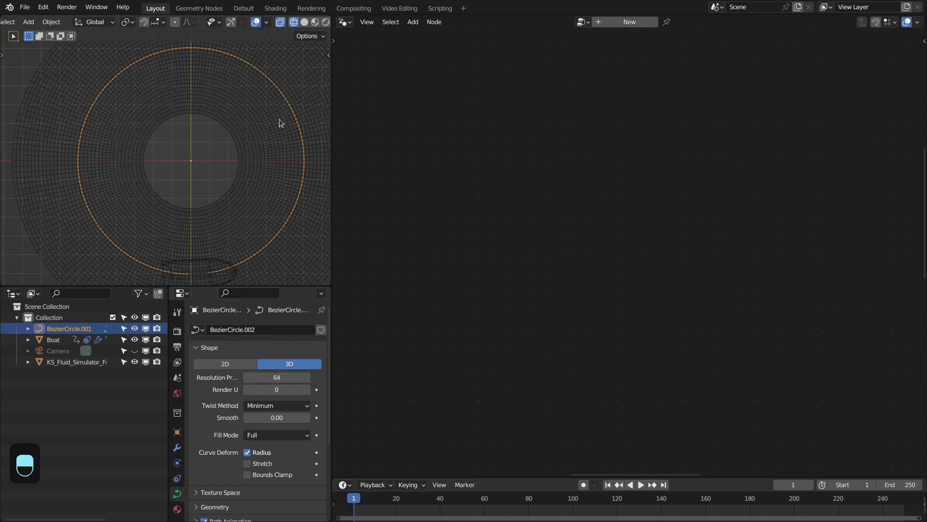
pyautogui.scroll(-2, 188, 221)
pyautogui.hotkey('shift', 'z')
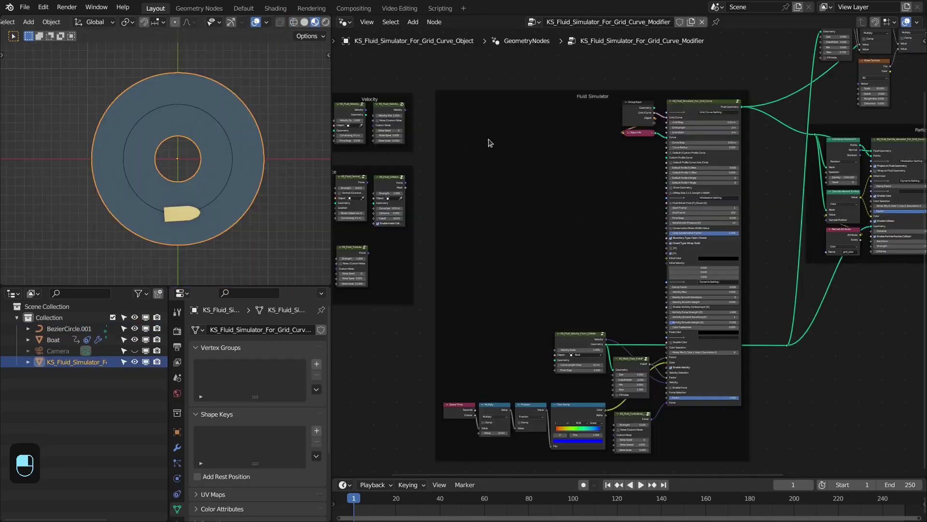
# Step: Play the simulation on the smoother ring, examine the foam and wake from several angles, and stop playback
pyautogui.press('space')
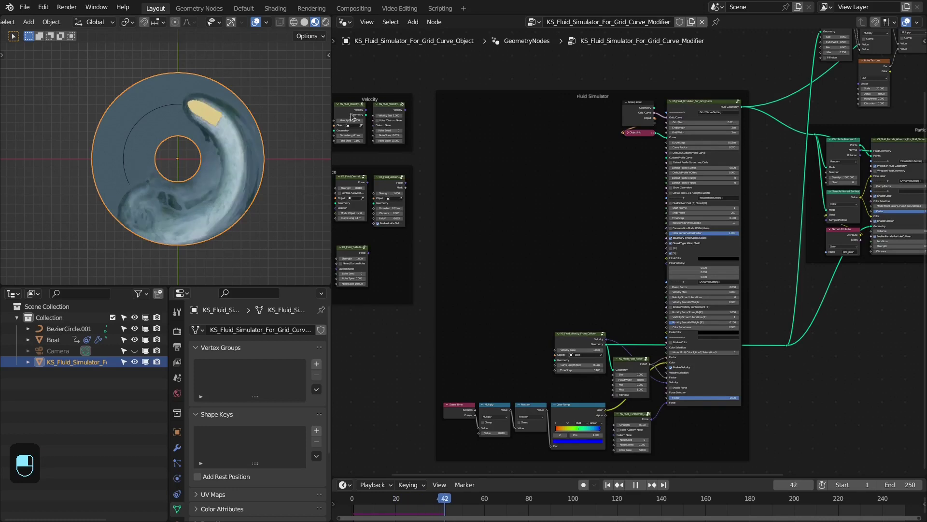
pyautogui.moveTo(251, 150); pyautogui.dragTo(204, 164, button='middle')
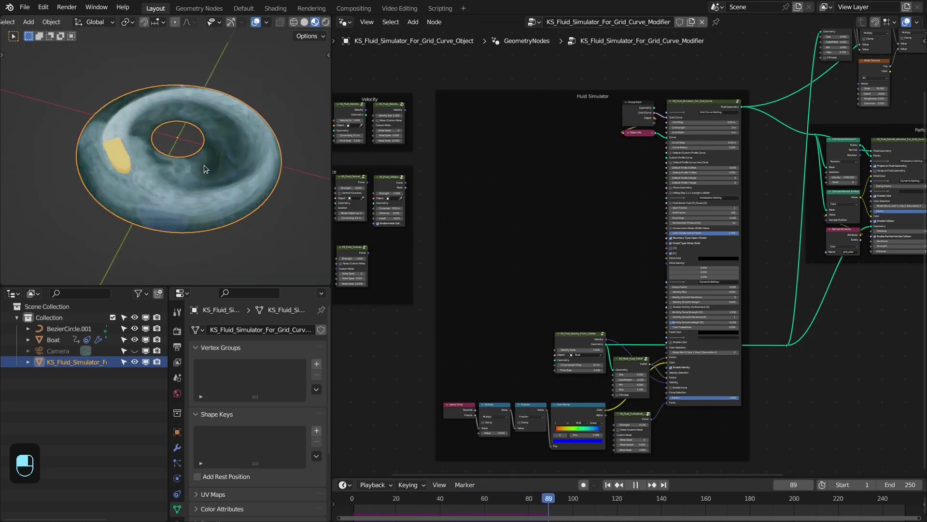
pyautogui.click(608, 484)
pyautogui.moveTo(169, 198); pyautogui.dragTo(219, 152, button='middle')
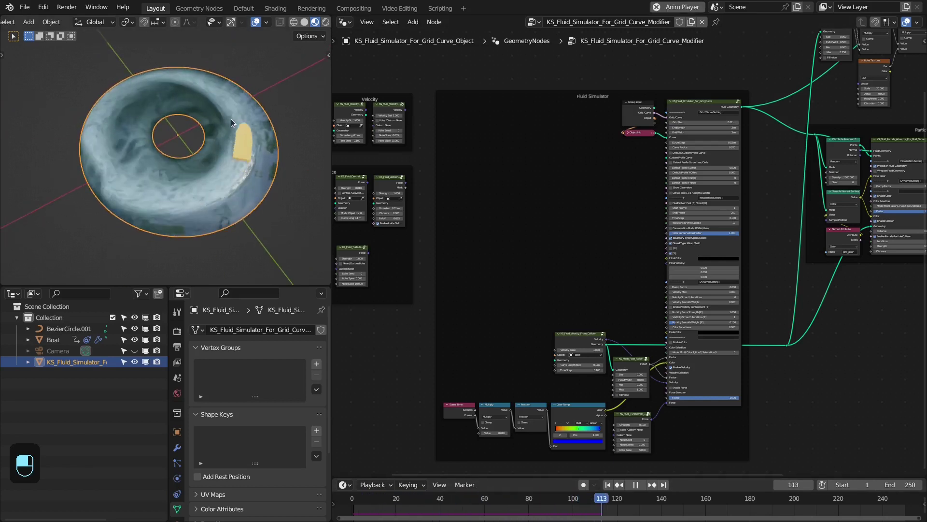
pyautogui.moveTo(138, 169); pyautogui.dragTo(204, 144, button='middle')
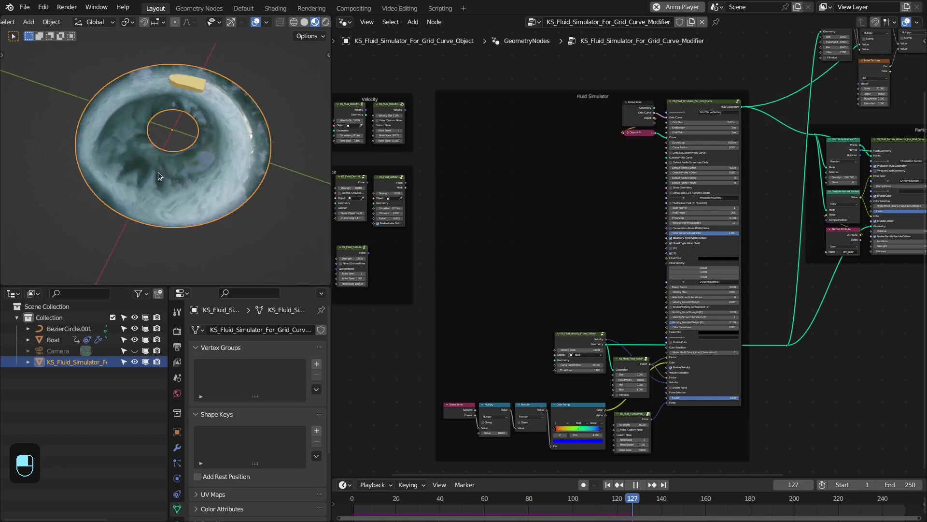
pyautogui.press('space')
pyautogui.moveTo(175, 198)
pyautogui.mouseDown(button='middle')
pyautogui.moveTo(236, 179)
pyautogui.moveTo(182, 213)
pyautogui.mouseUp(button='middle')
# Step: Maximize the node editor, review the solver settings and the velocity, noise, Scale and Set Position nodes, and restore the layout
pyautogui.scroll(-3, 636, 141)
pyautogui.hotkey('ctrl', 'space')
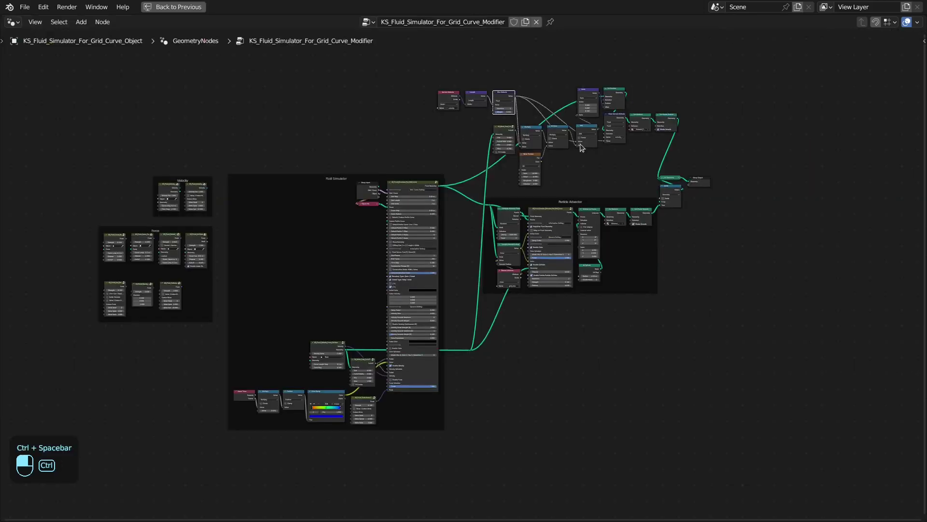
pyautogui.scroll(3, 506, 140)
pyautogui.scroll(2, 415, 110)
pyautogui.scroll(8, 375, 150)
pyautogui.moveTo(441, 251); pyautogui.dragTo(456, 127, button='middle')
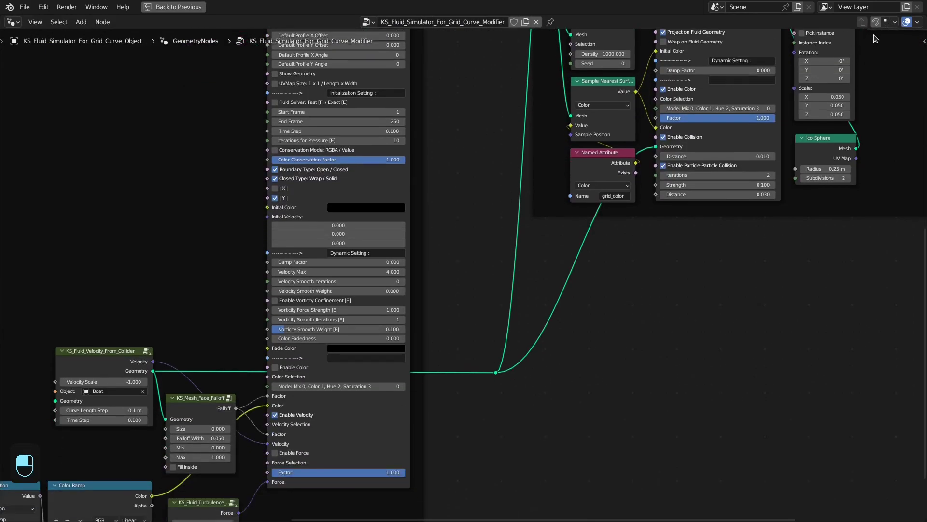
pyautogui.moveTo(884, 60); pyautogui.dragTo(596, 46, button='middle')
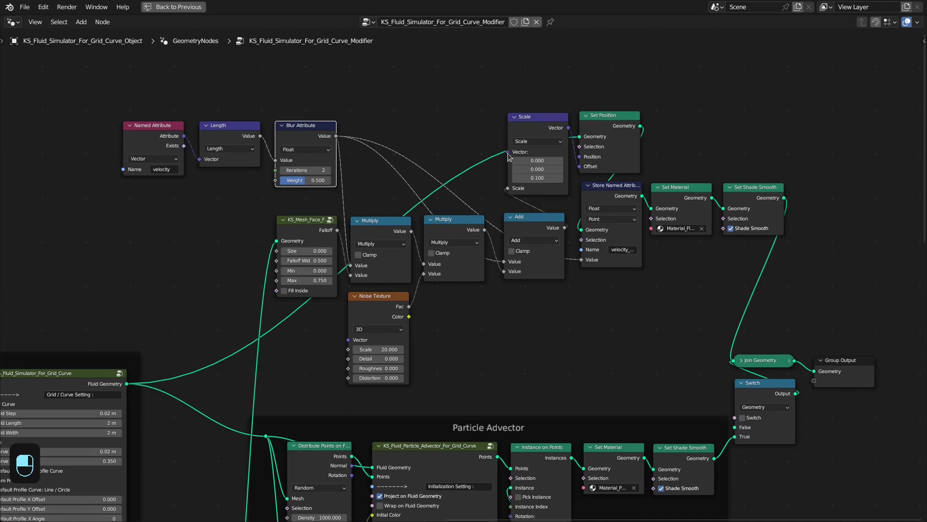
pyautogui.moveTo(508, 155)
pyautogui.hotkey('ctrl', 'space')
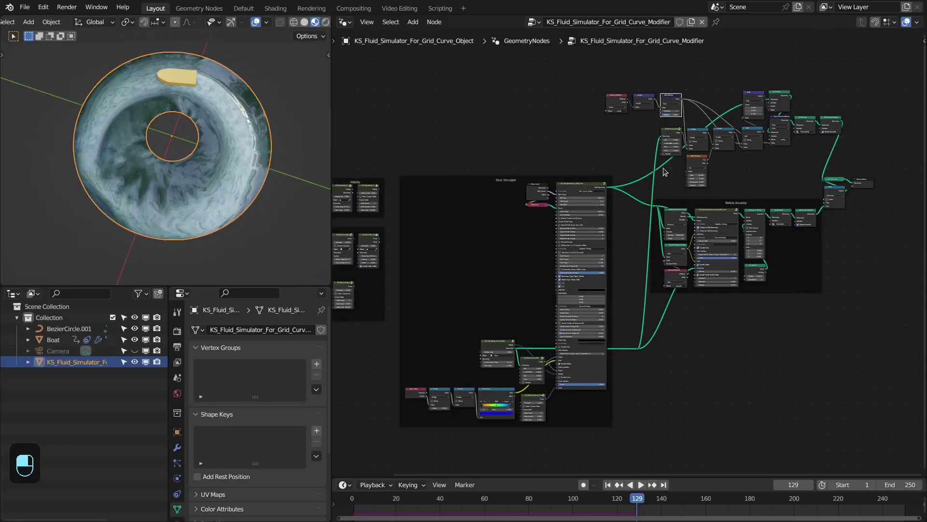